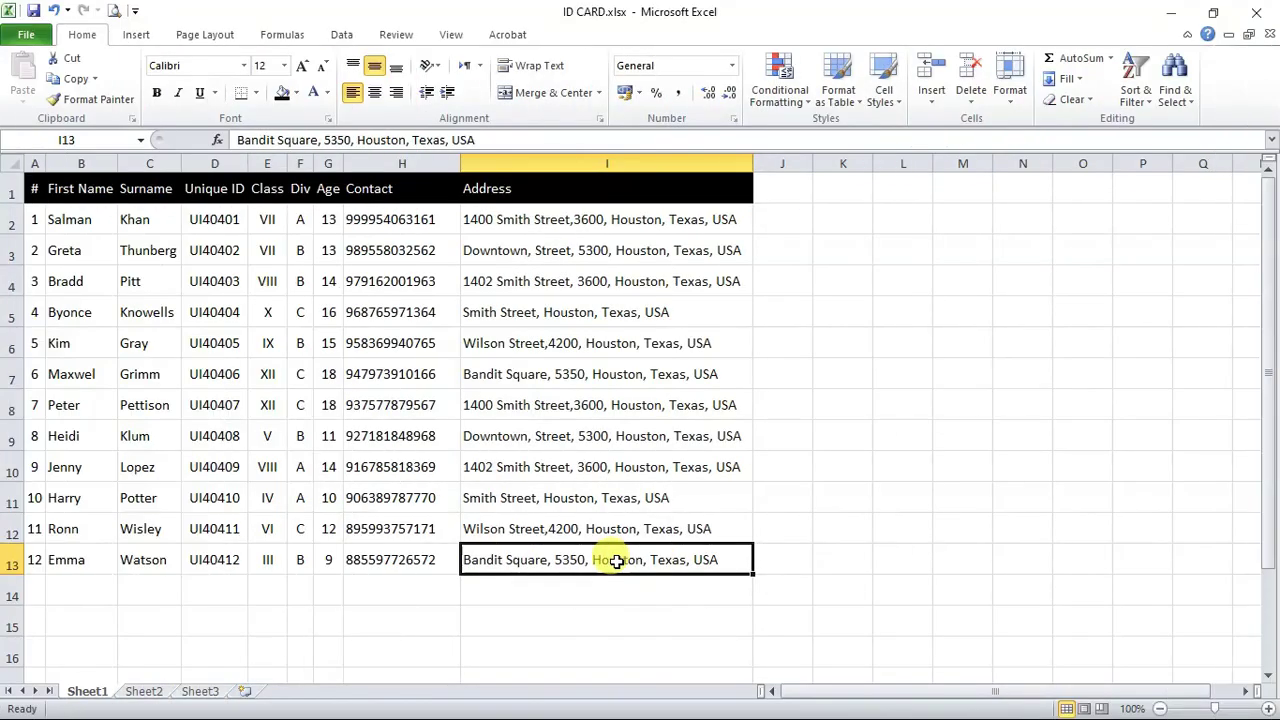
# Step: Examine the student data table on Sheet1, going through the first record's fields from First Name to Address
pyautogui.moveTo(615, 561); pyautogui.dragTo(33, 188)
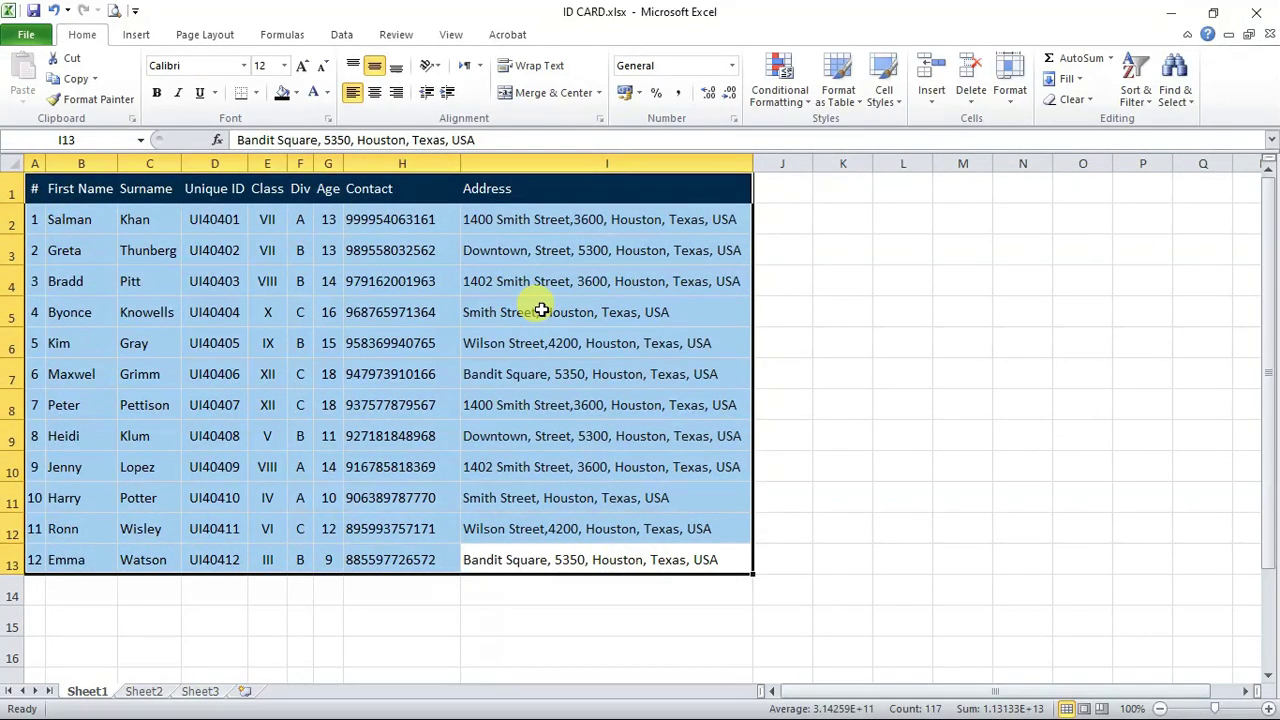
pyautogui.click(58, 220)
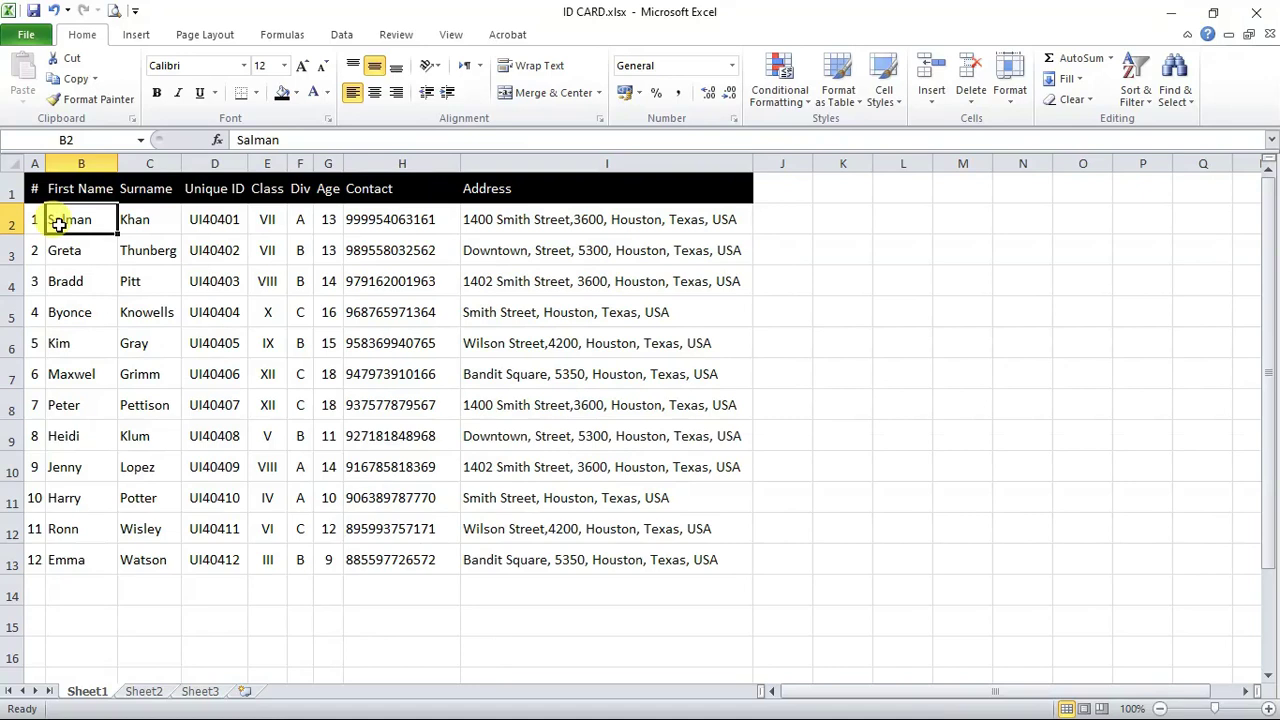
pyautogui.press('Tab')
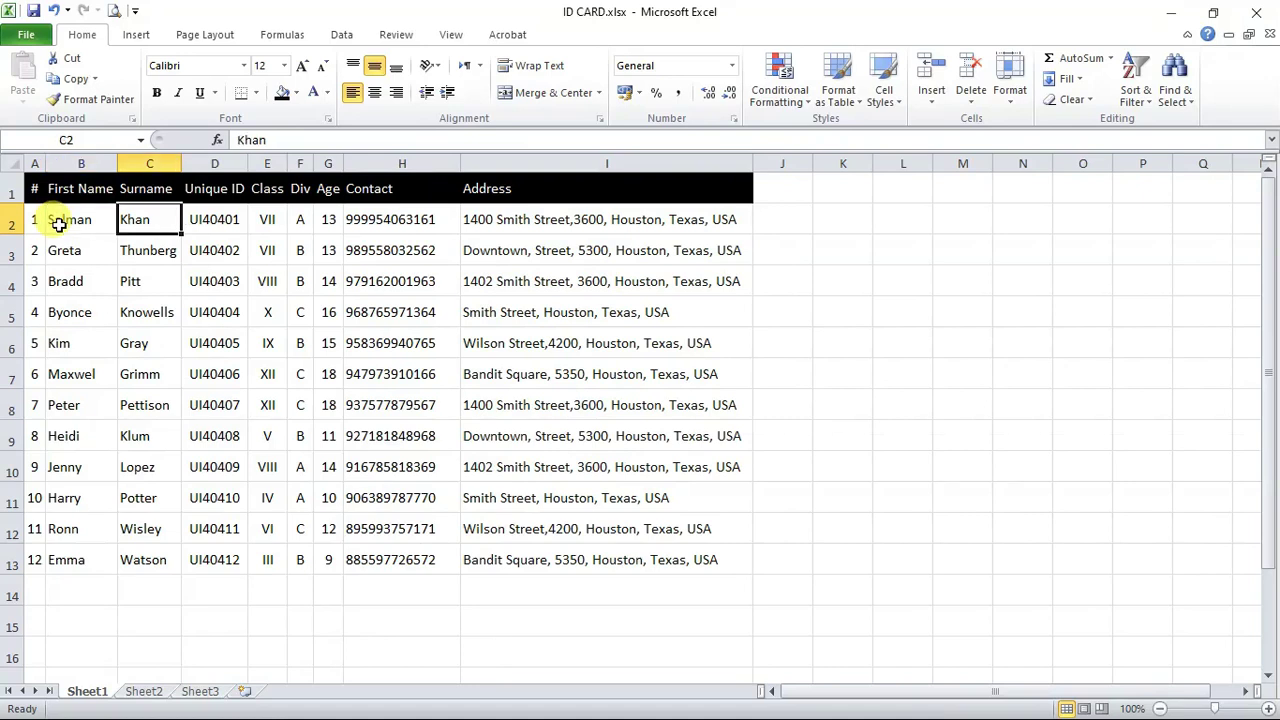
pyautogui.press('Tab')
pyautogui.press('Tab')
pyautogui.press('Tab')
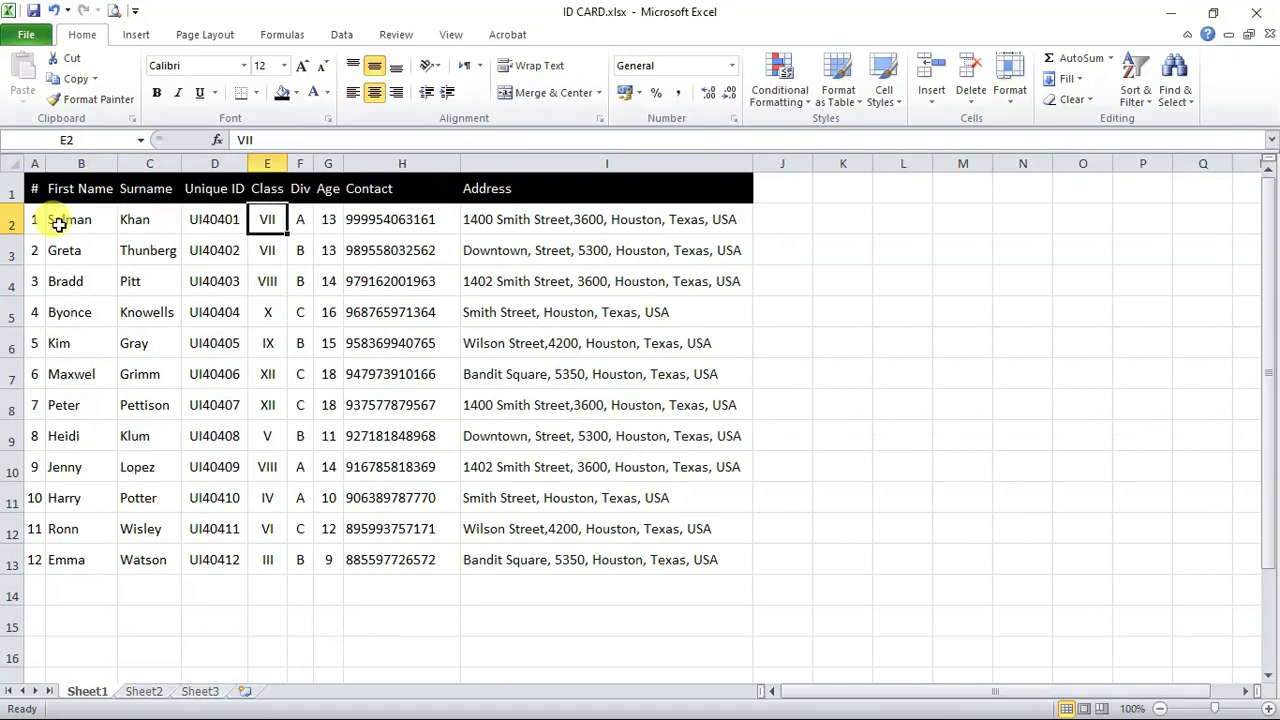
pyautogui.press('Tab')
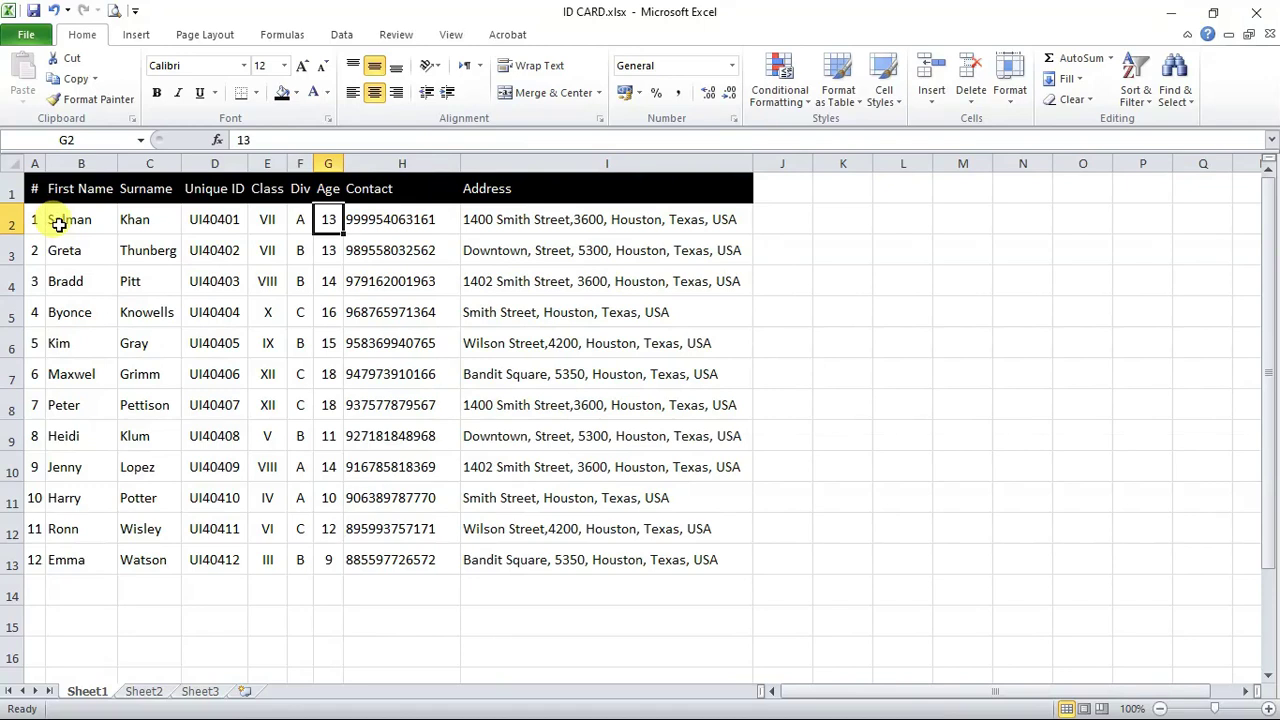
pyautogui.press('Tab')
pyautogui.press('Tab')
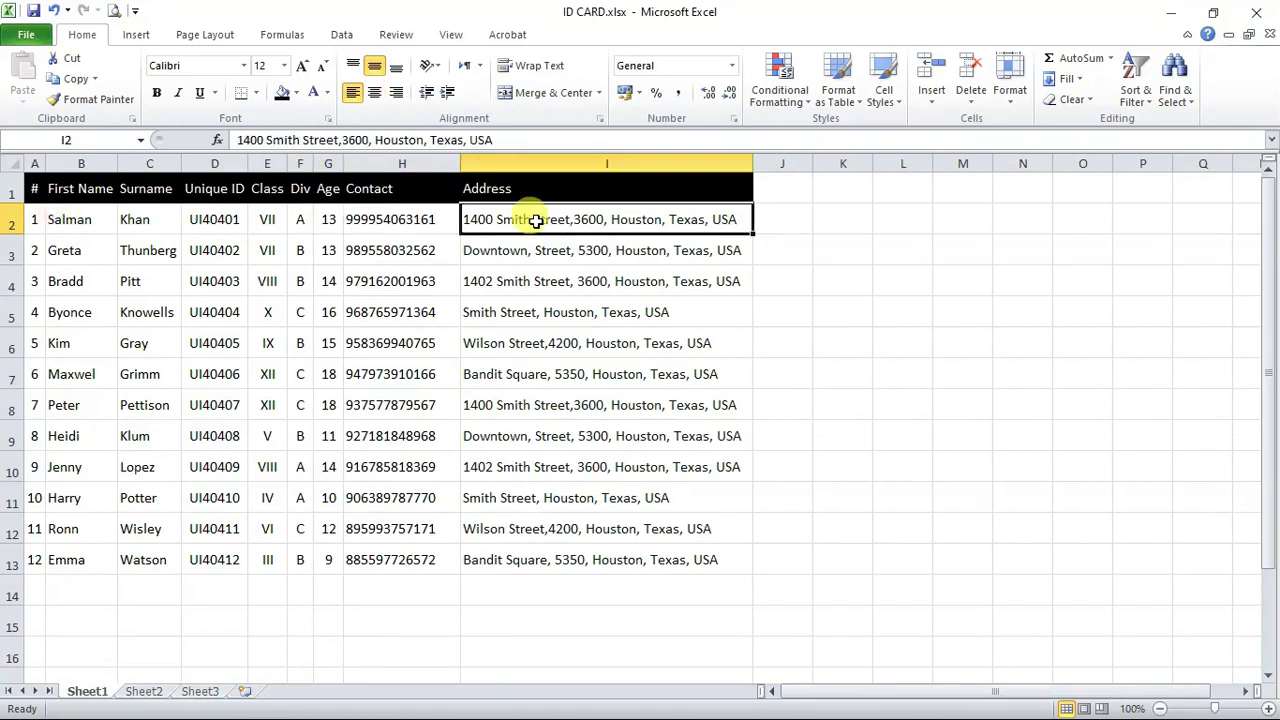
pyautogui.press('Tab')
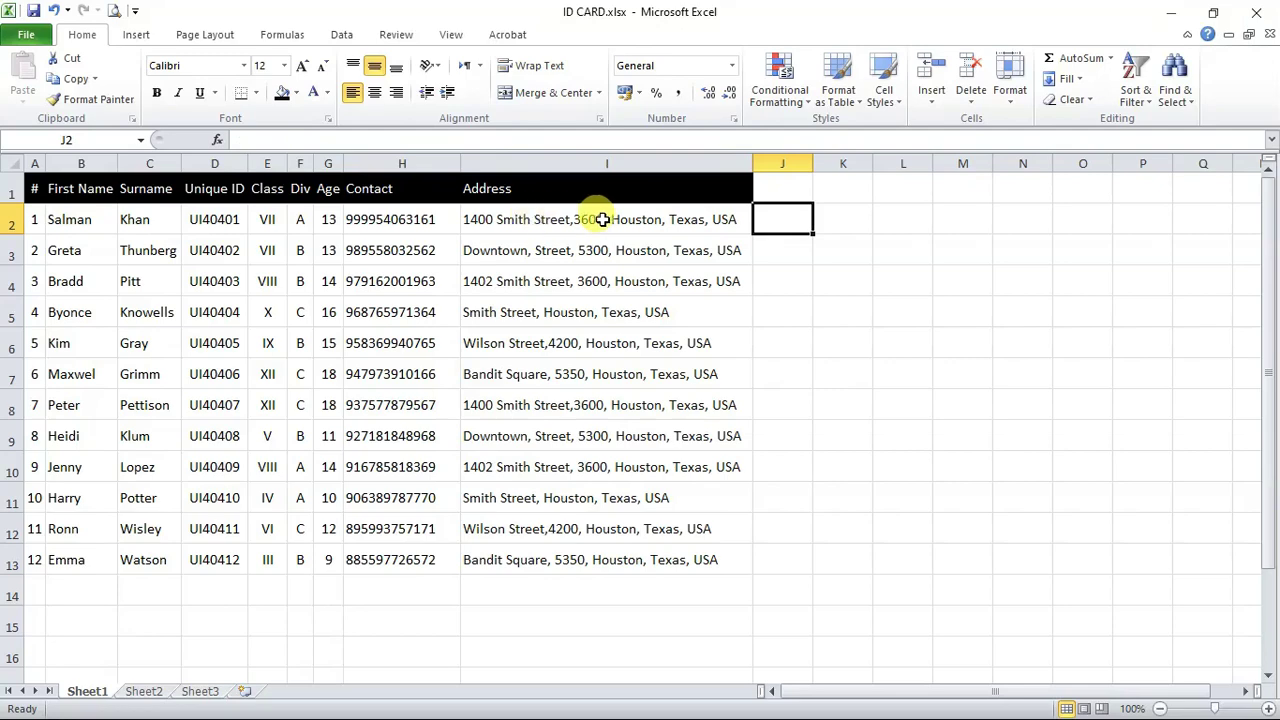
pyautogui.click(56, 221)
pyautogui.moveTo(56, 221); pyautogui.dragTo(624, 217)
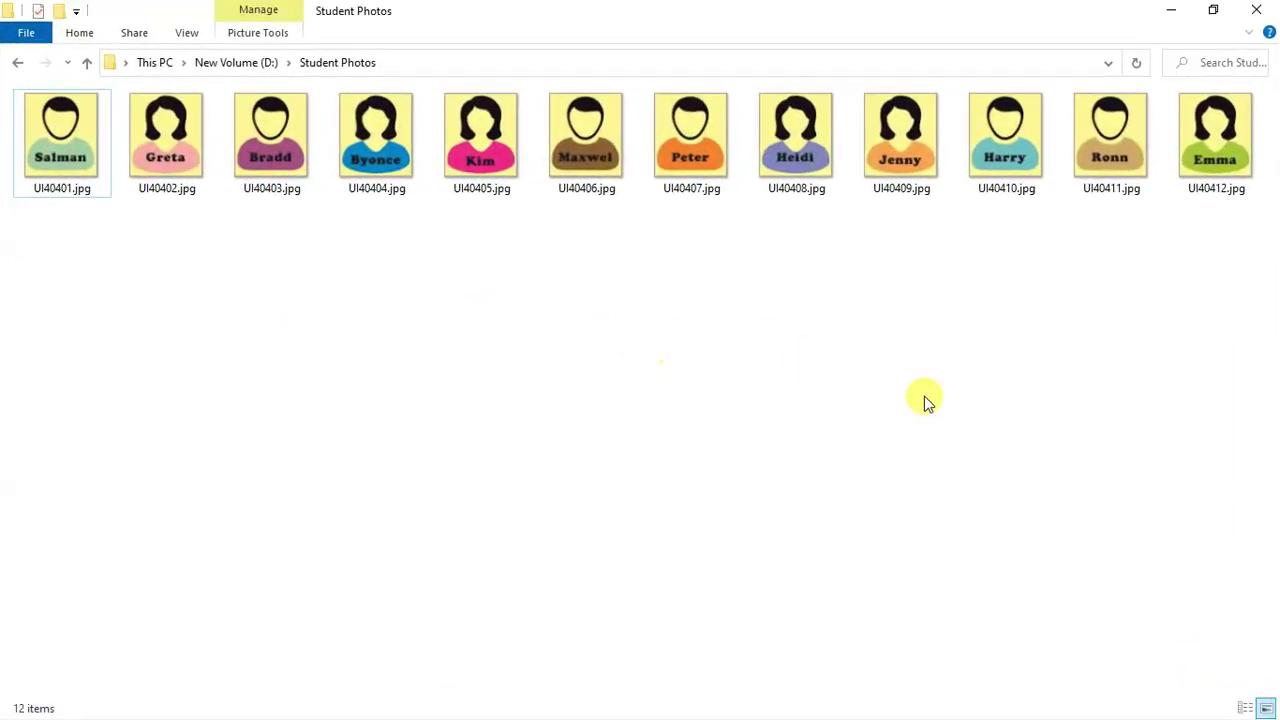
# Step: Switch to File Explorer and inspect the photos in the Student Photos folder, checking that all share the same file extension
pyautogui.moveTo(1260, 490); pyautogui.dragTo(8, 32)
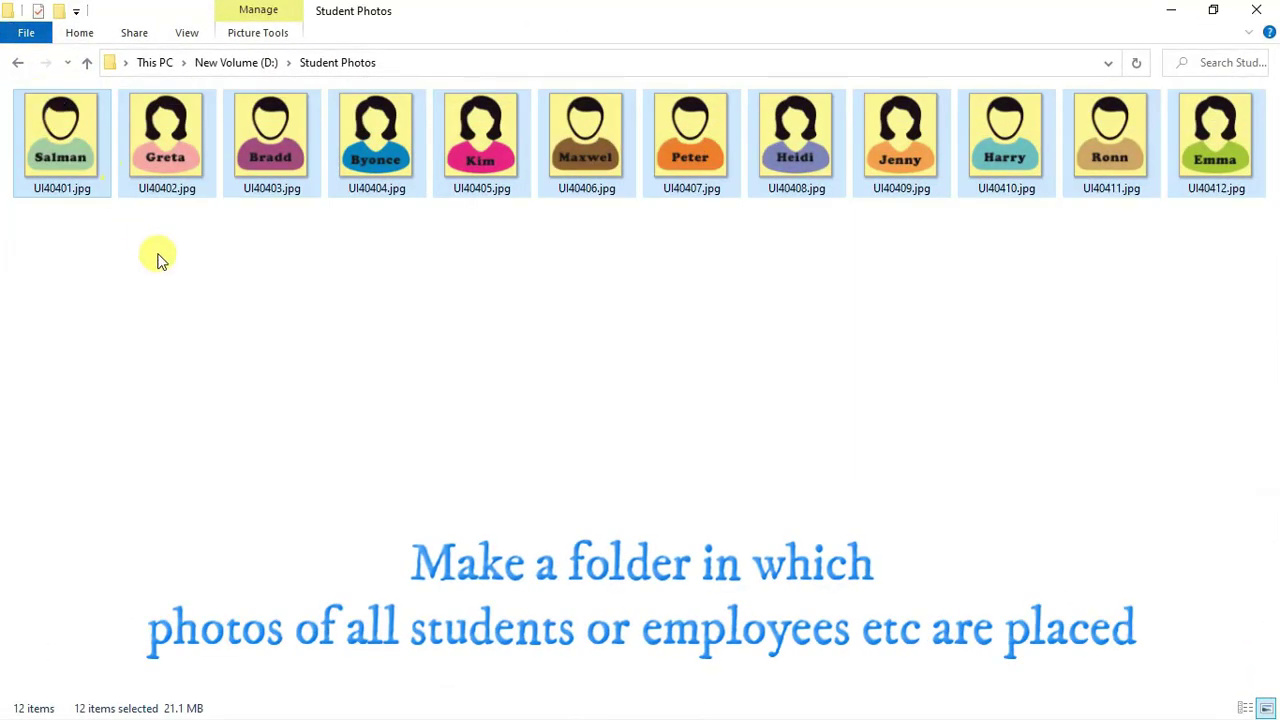
pyautogui.click(55, 190)
pyautogui.click(55, 189)
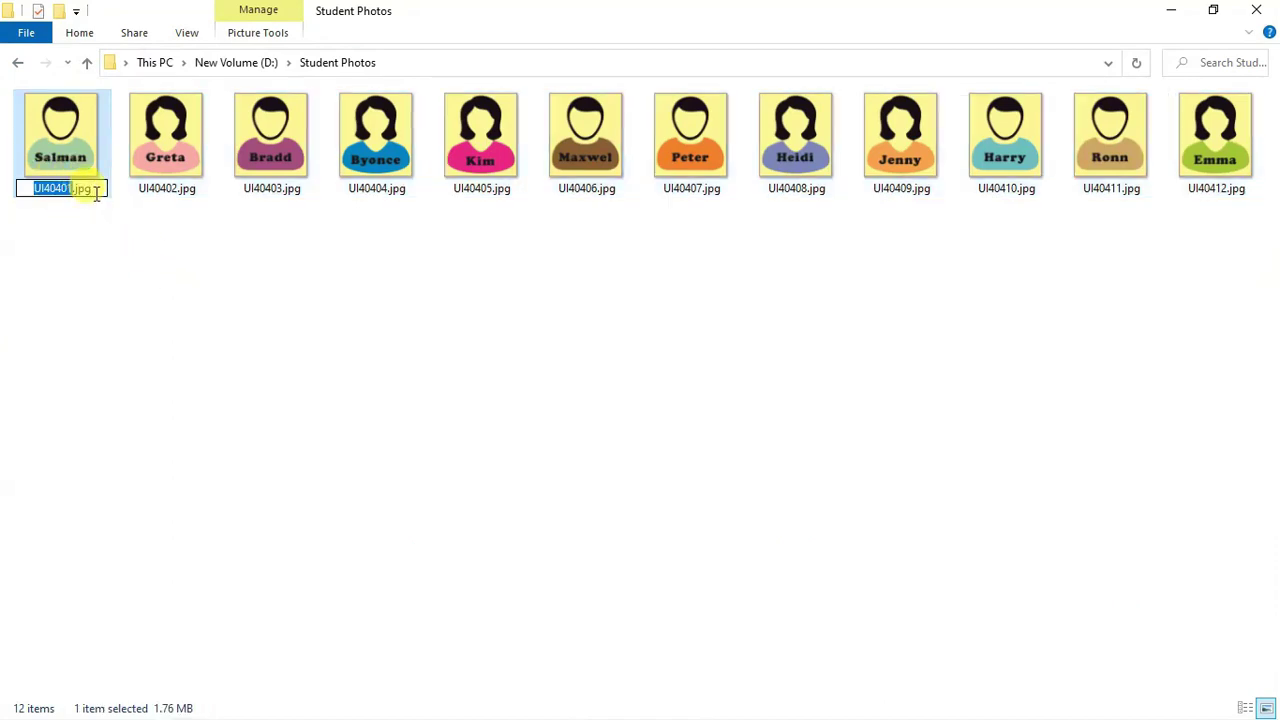
pyautogui.moveTo(96, 190); pyautogui.dragTo(68, 189)
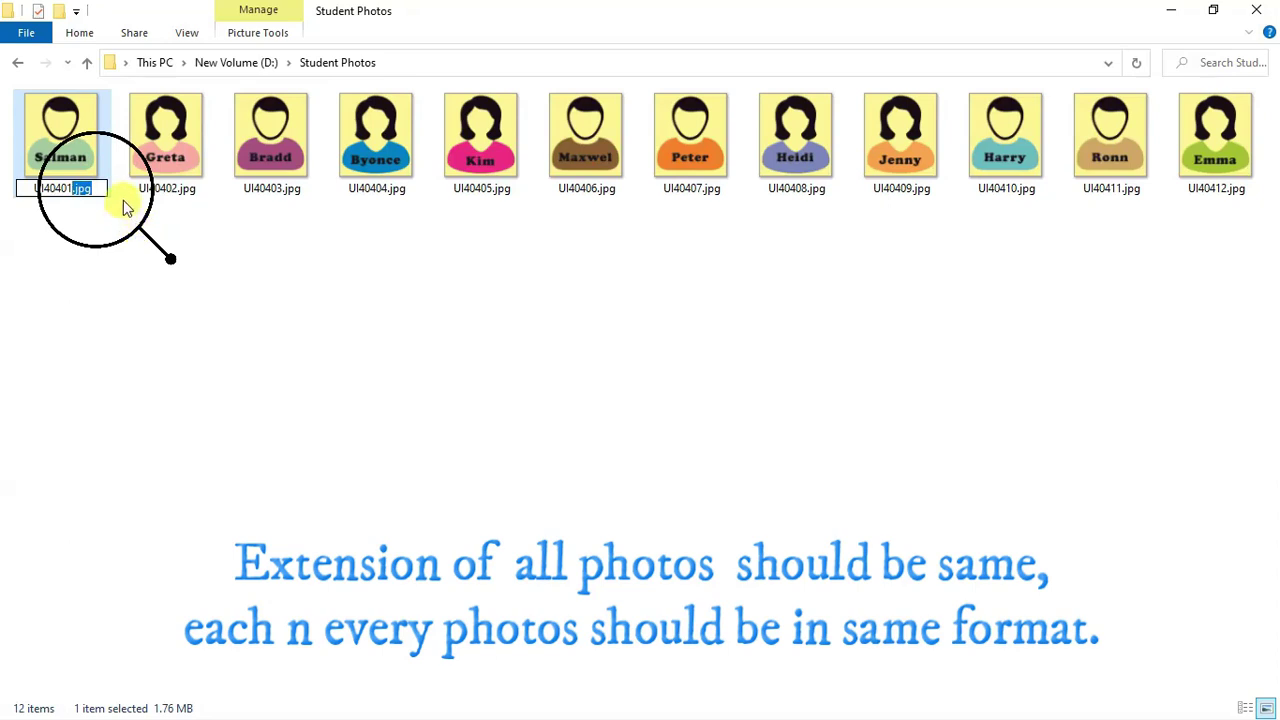
pyautogui.moveTo(1272, 322); pyautogui.dragTo(34, 120)
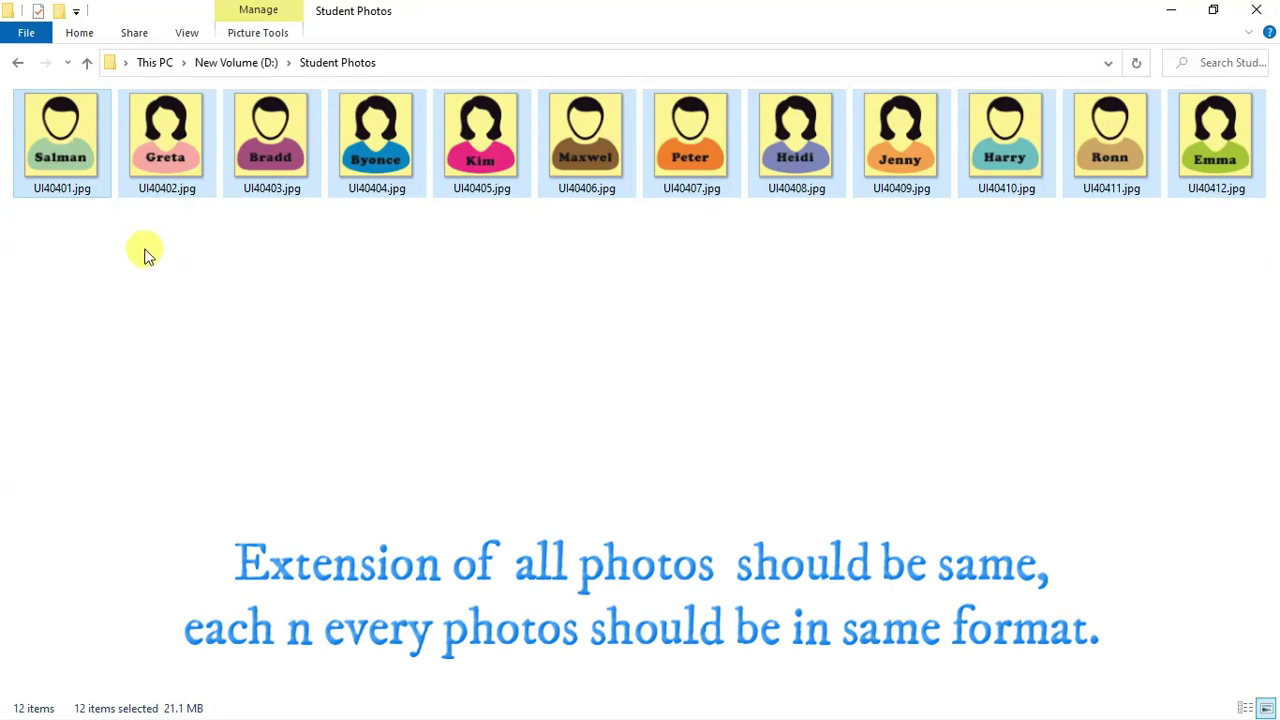
pyautogui.click(196, 315)
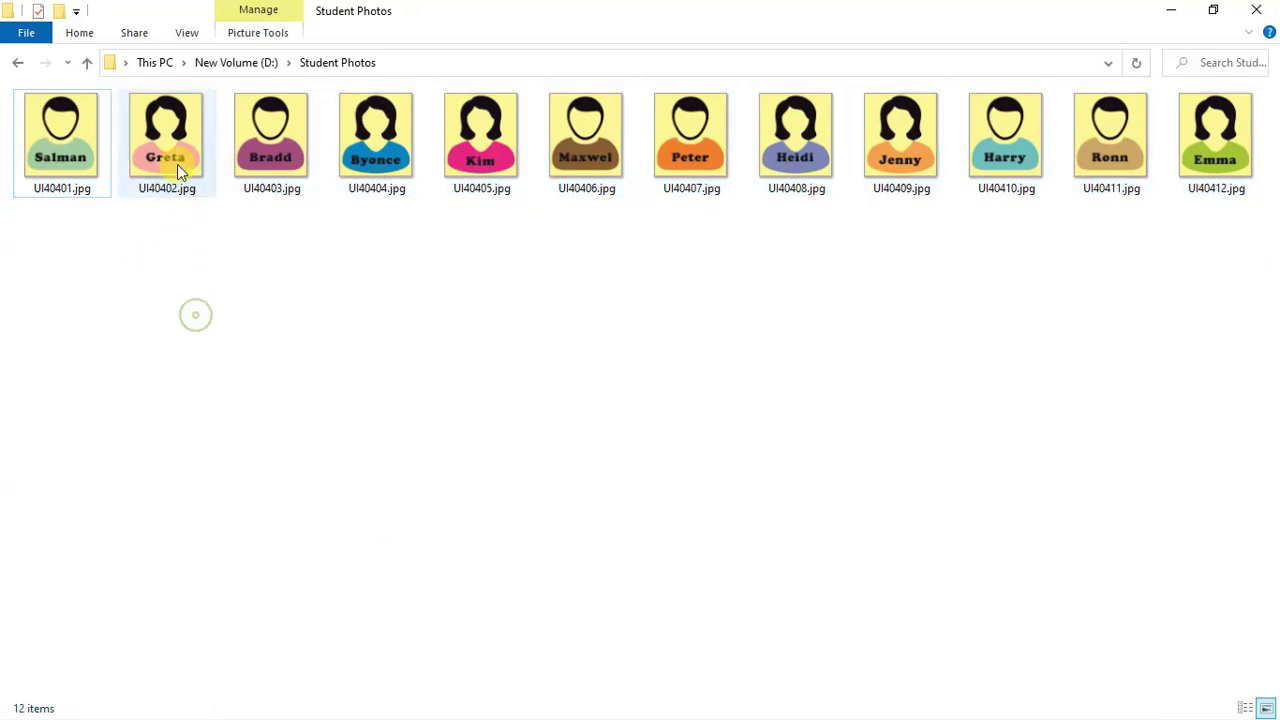
# Step: Check the first photo's .jpg extension and the folder's display option for file name extensions
pyautogui.click(89, 200)
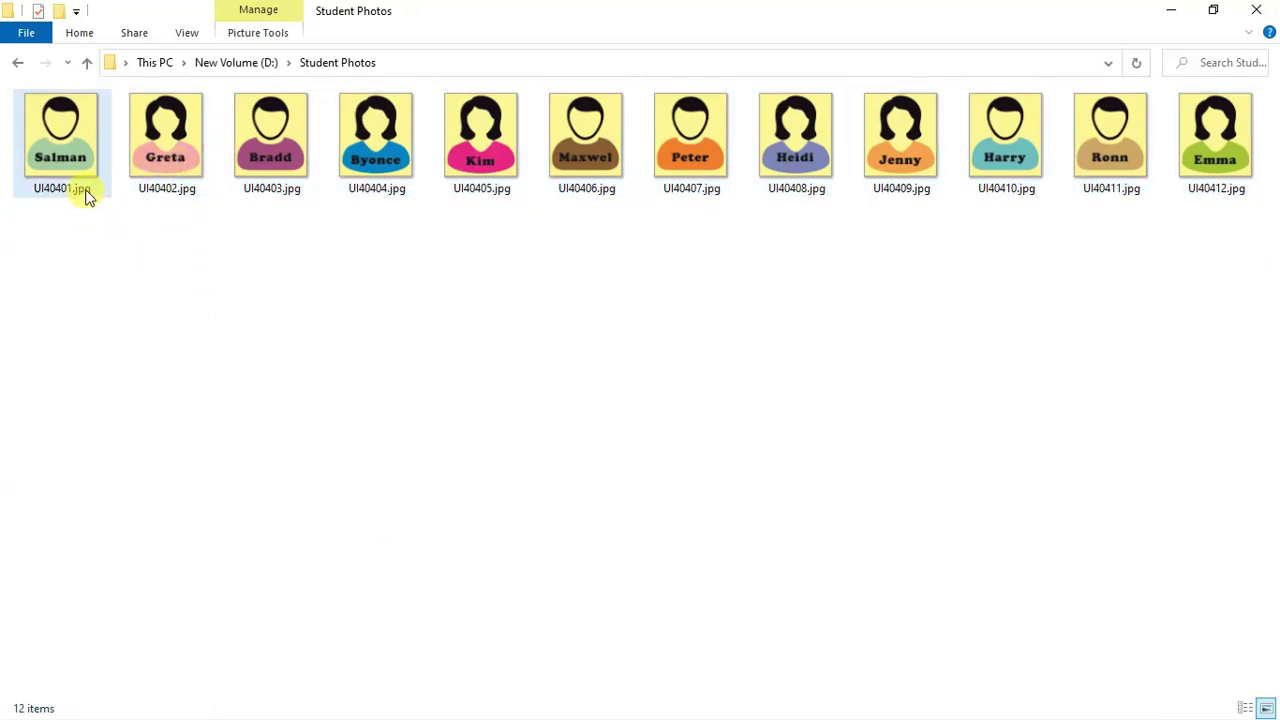
pyautogui.click(94, 190)
pyautogui.moveTo(101, 189); pyautogui.dragTo(80, 192)
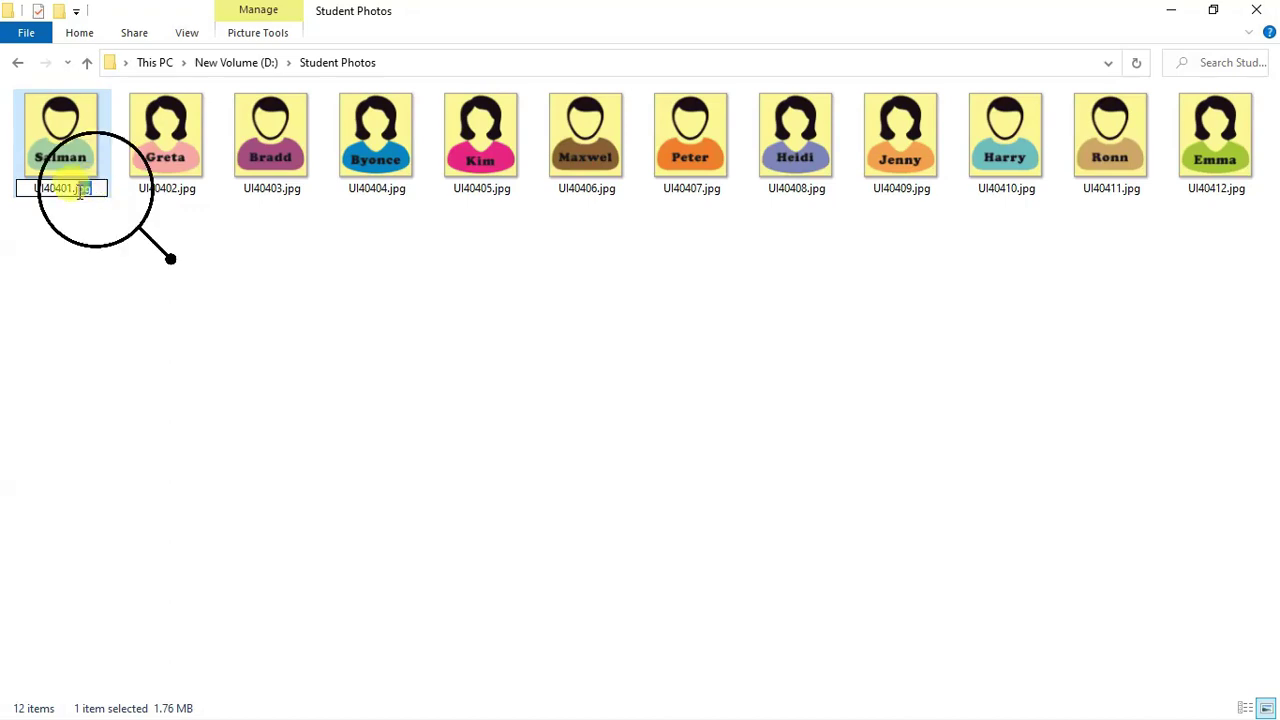
pyautogui.press('Return')
pyautogui.click(106, 243)
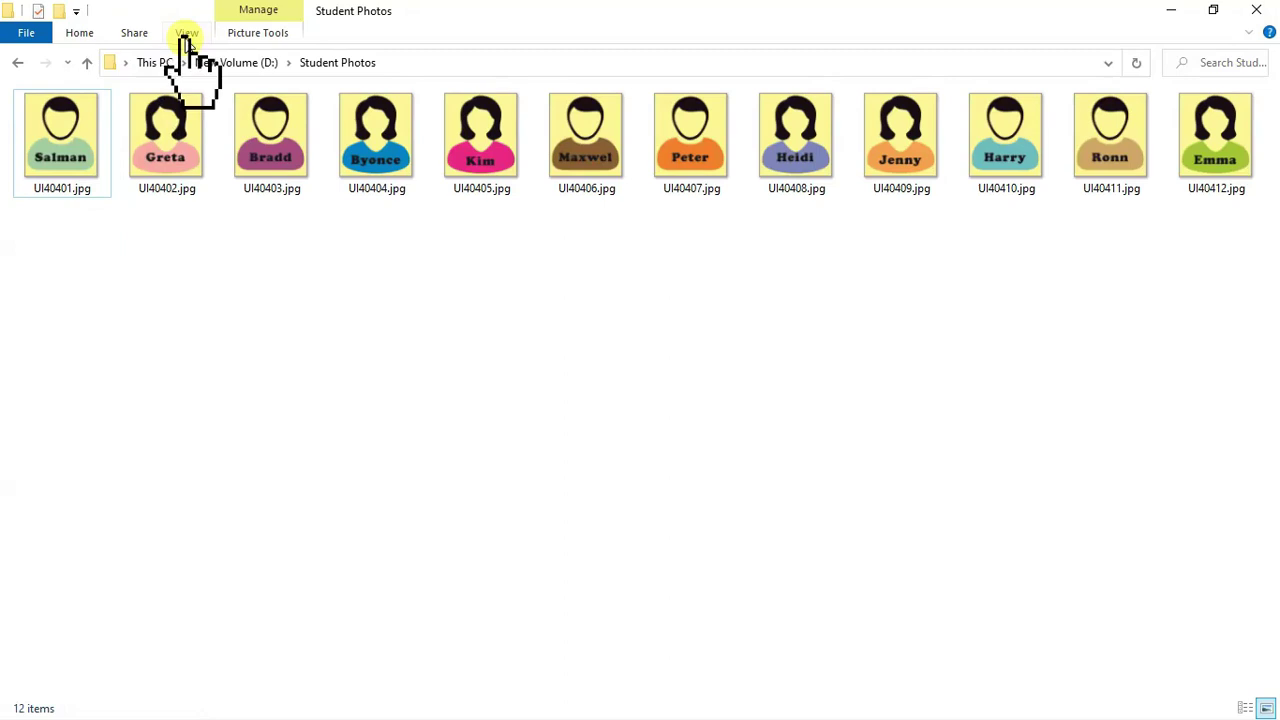
pyautogui.click(186, 35)
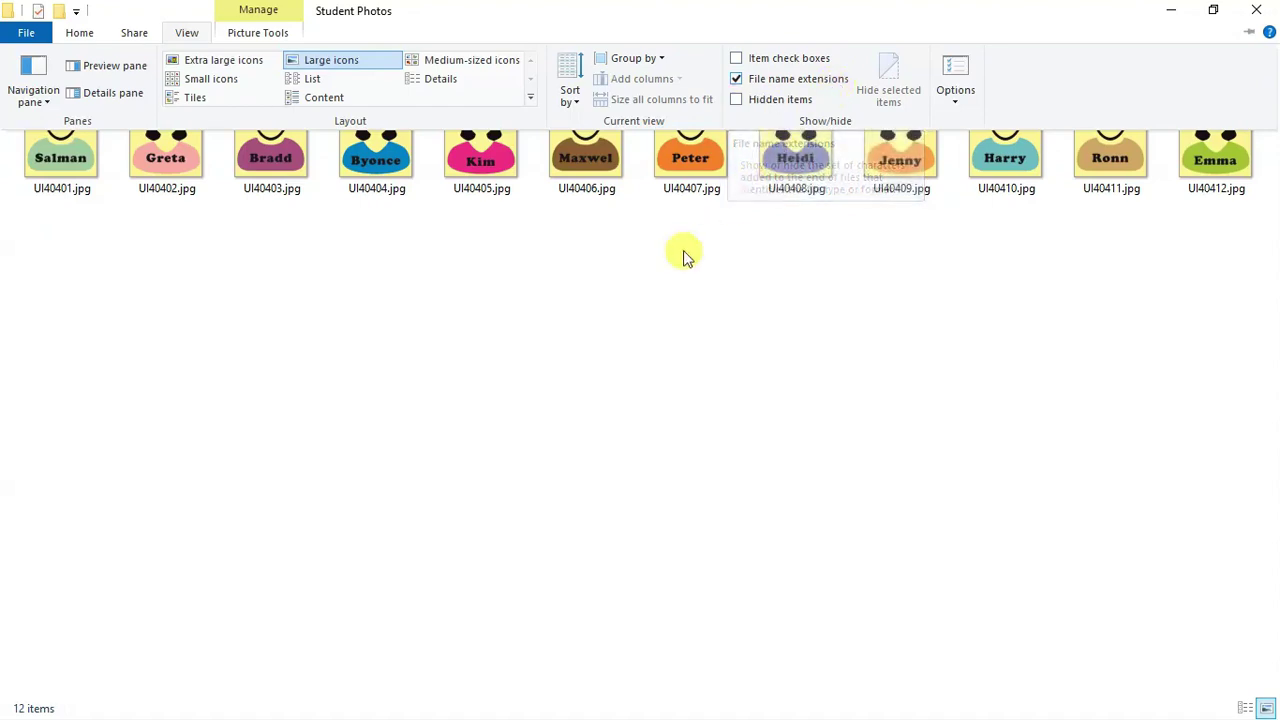
pyautogui.click(654, 295)
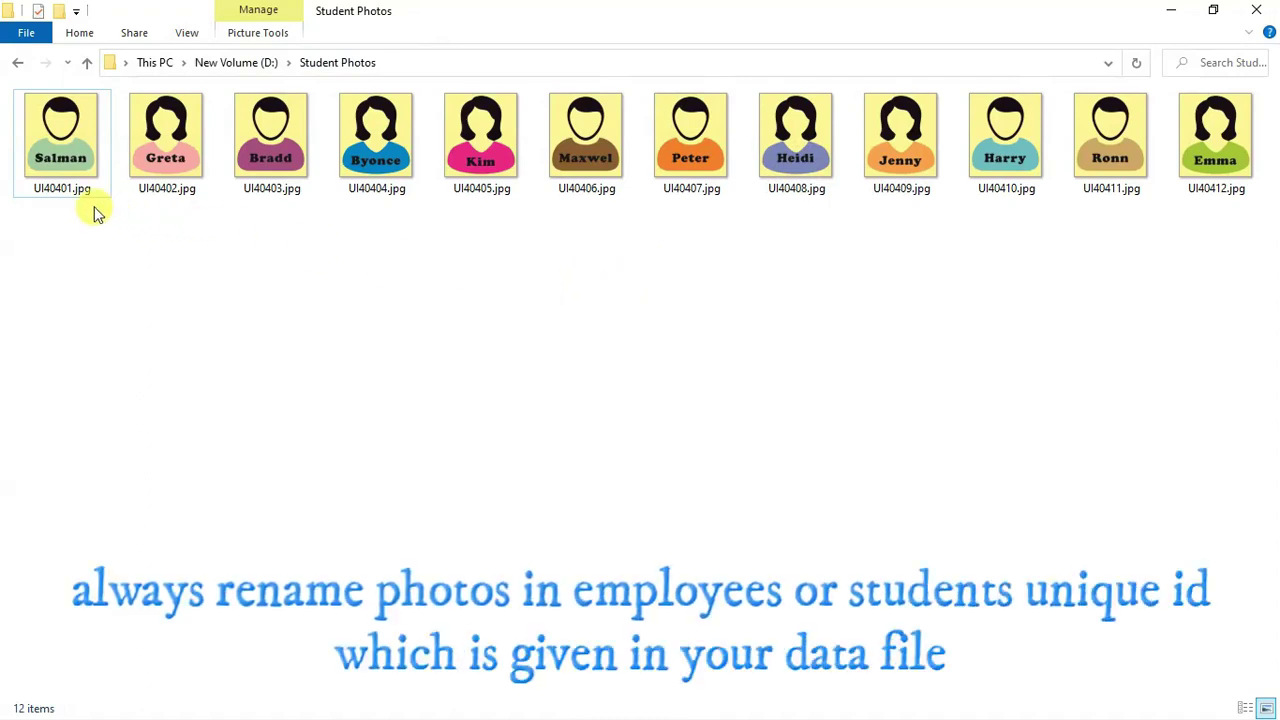
# Step: Compare the first photo's file name with the Unique ID and name entries in the Excel student table
pyautogui.click(66, 200)
pyautogui.click(66, 198)
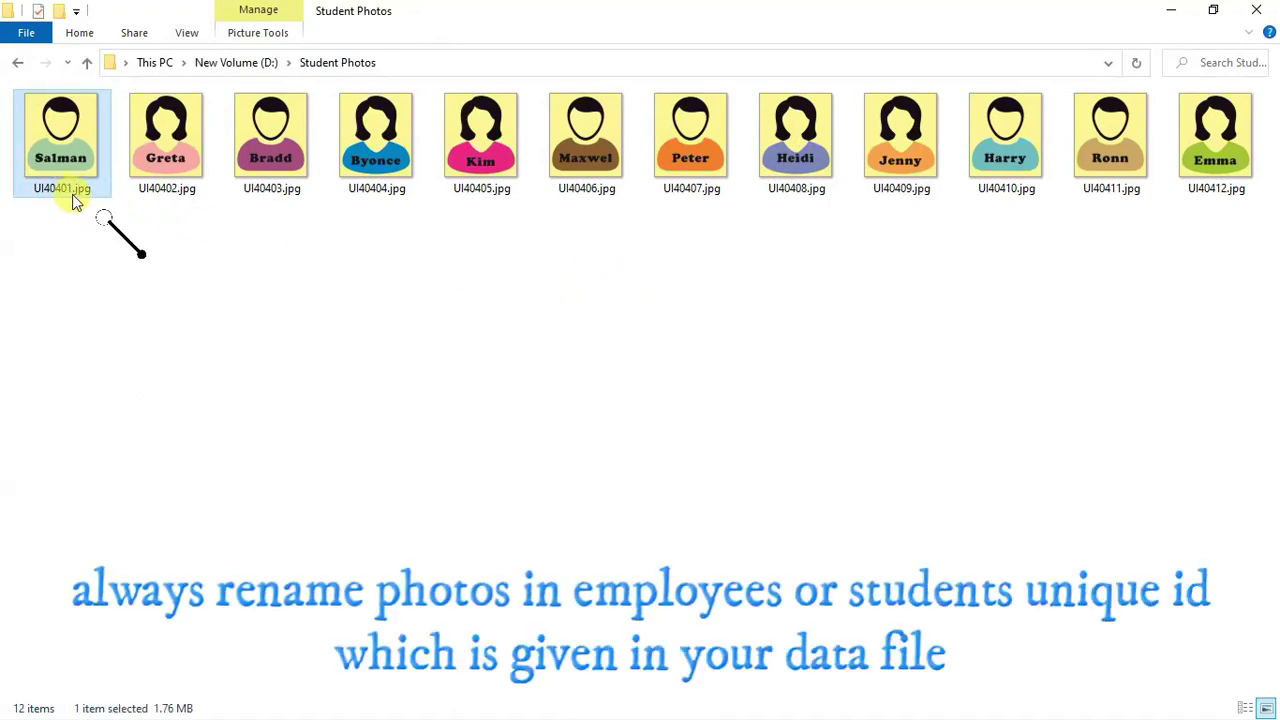
pyautogui.click(72, 196)
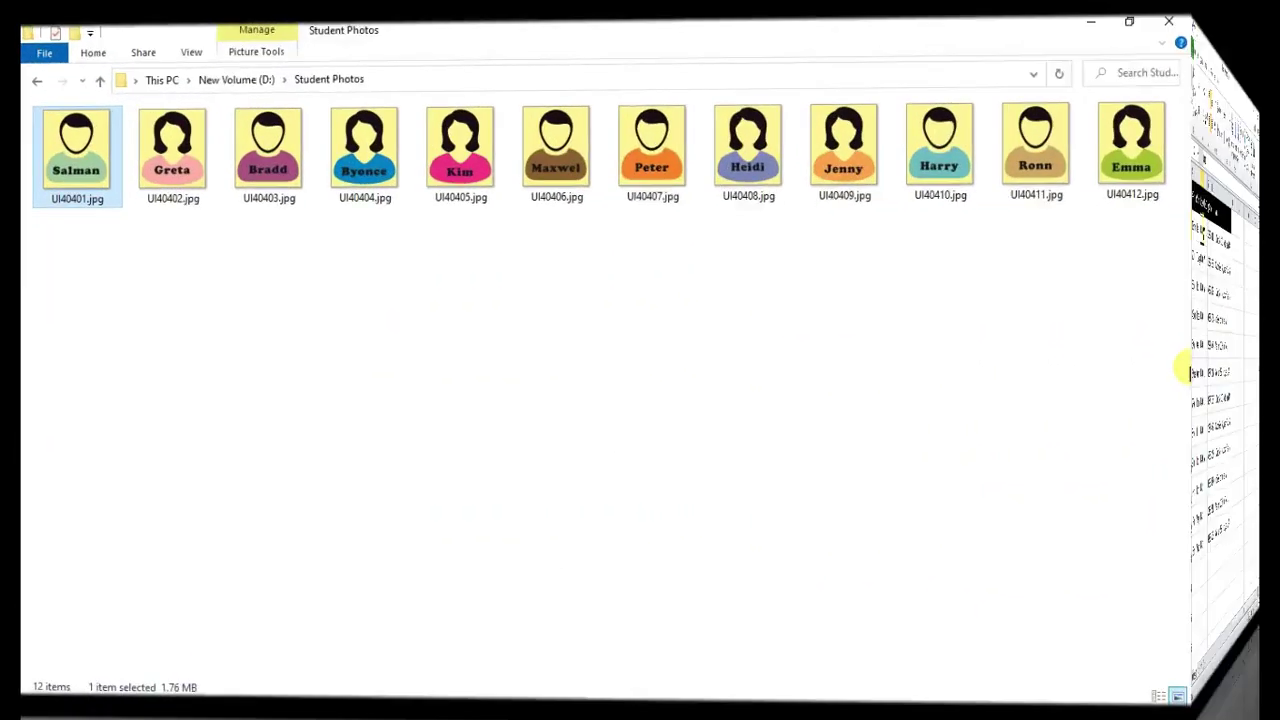
pyautogui.moveTo(1275, 372); pyautogui.dragTo(5, 97)
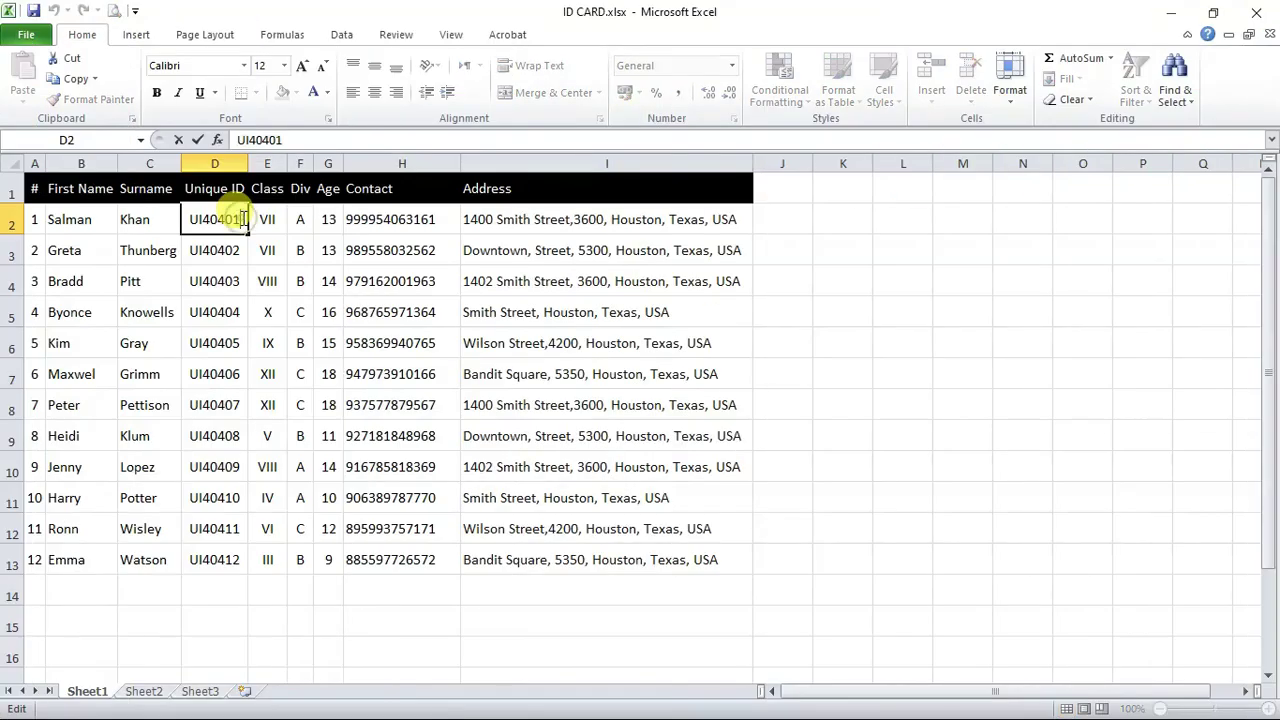
pyautogui.doubleClick(210, 219)
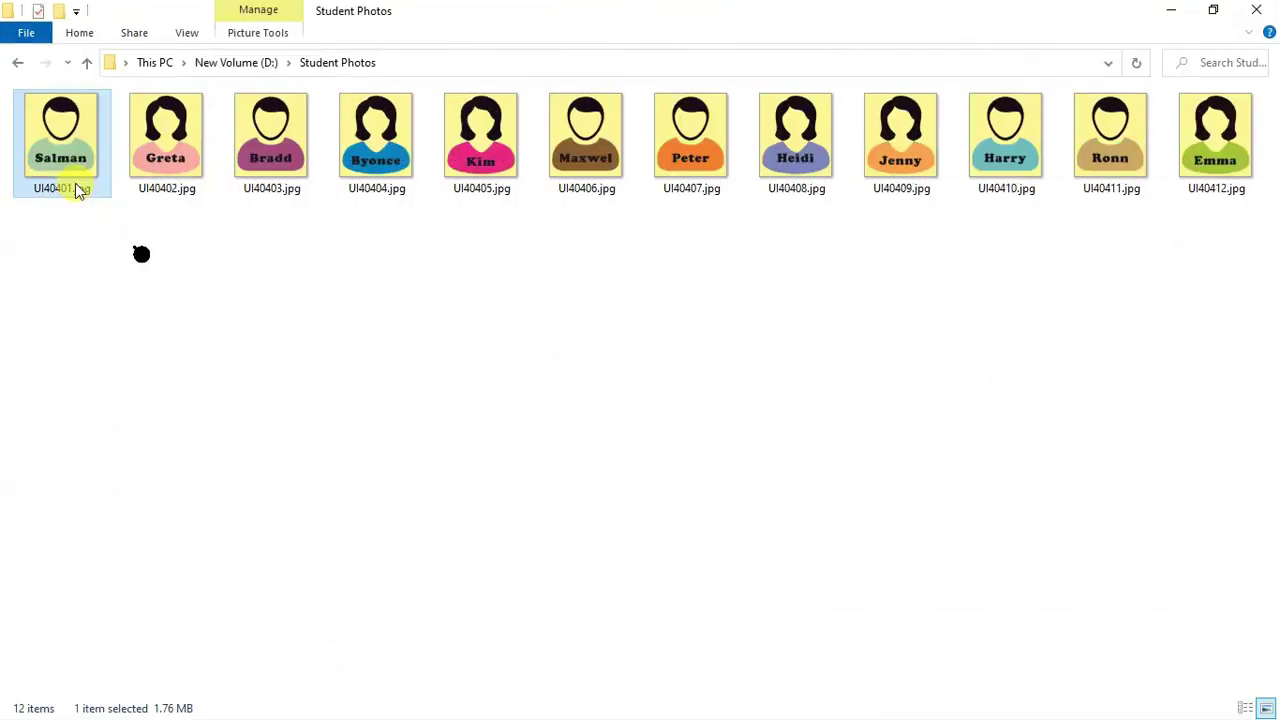
pyautogui.click(77, 188)
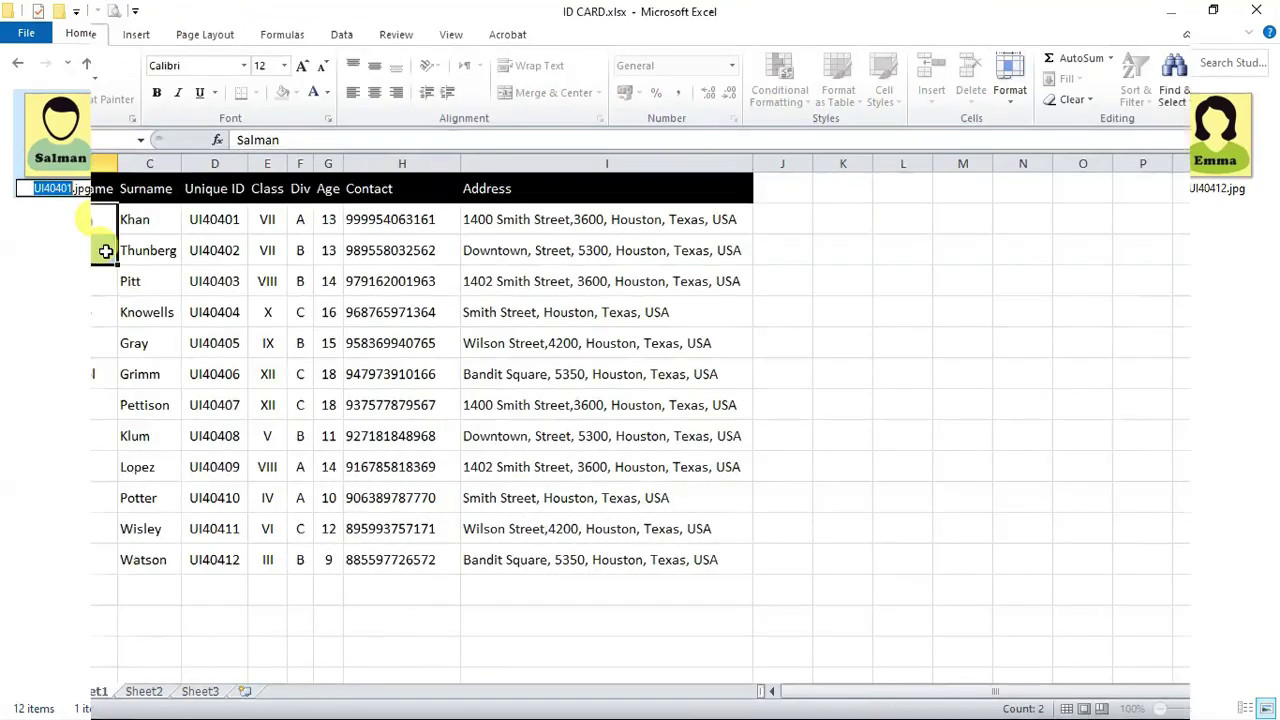
pyautogui.moveTo(85, 220); pyautogui.dragTo(96, 547)
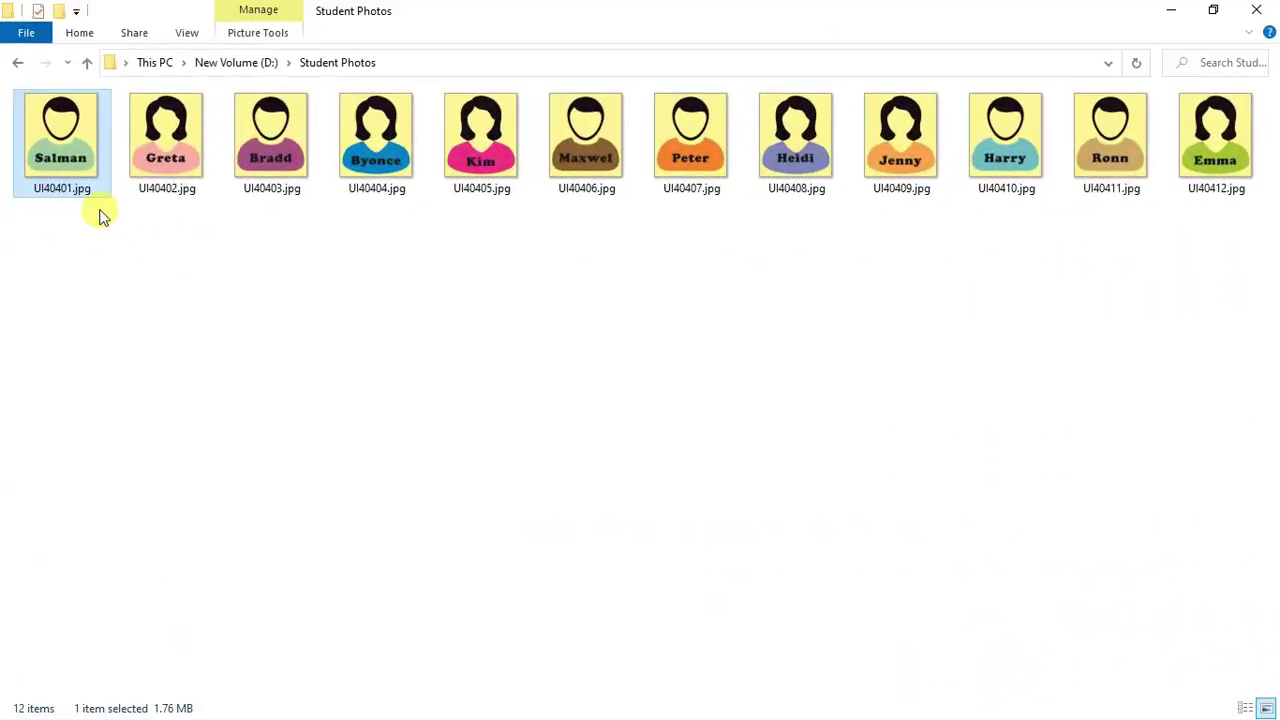
# Step: In File Explorer, extend the folder path D:\Student Photos with a backslash and choose the suggested path to UI40401.jpg
pyautogui.click(447, 60)
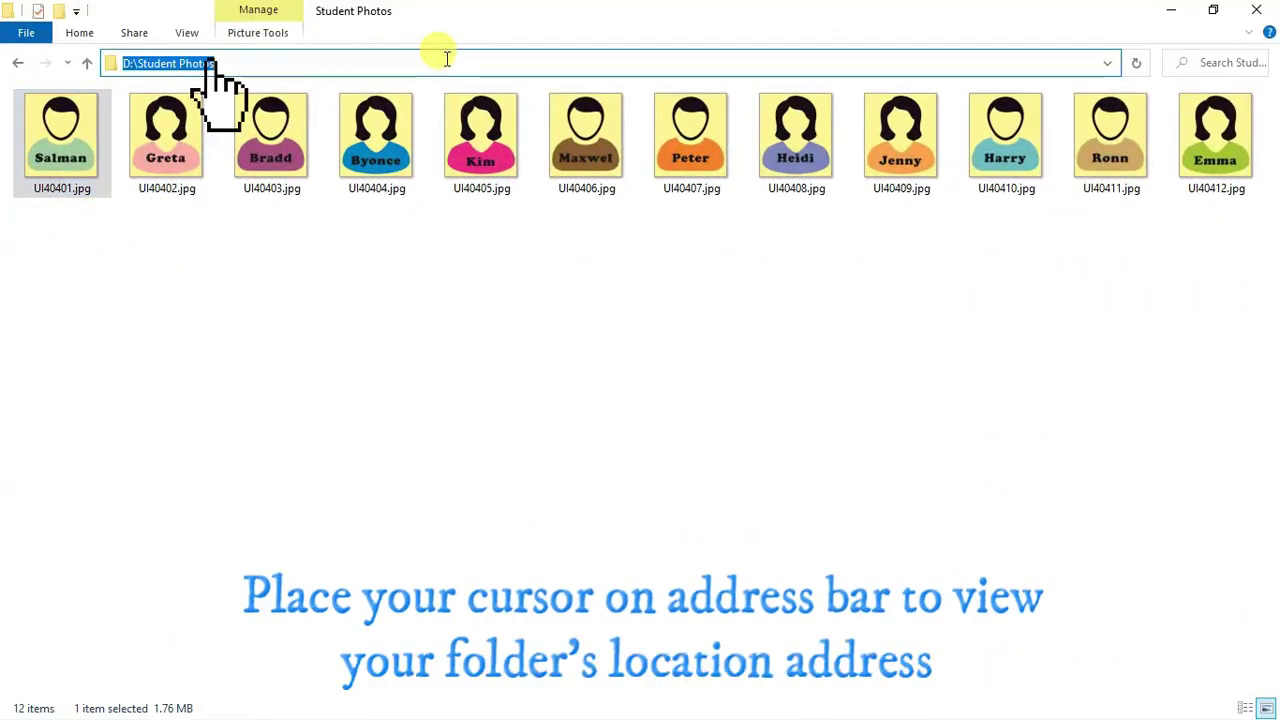
pyautogui.click(447, 60)
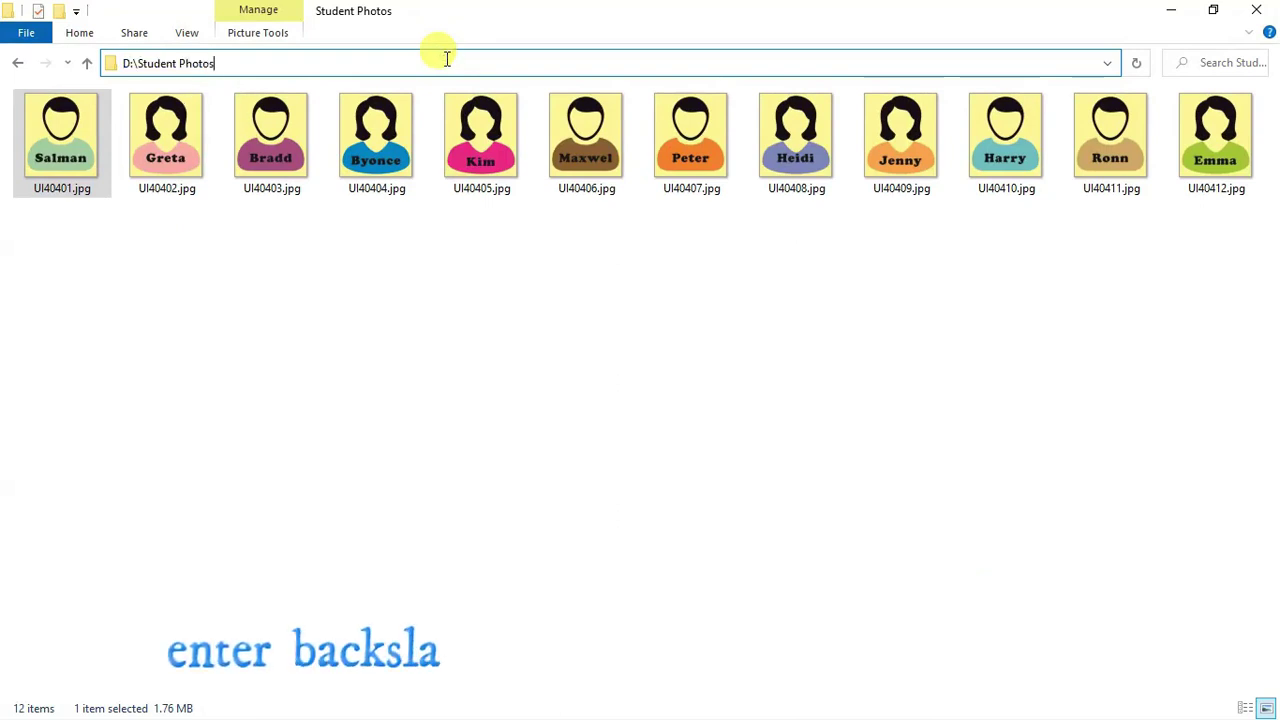
pyautogui.write('\\')
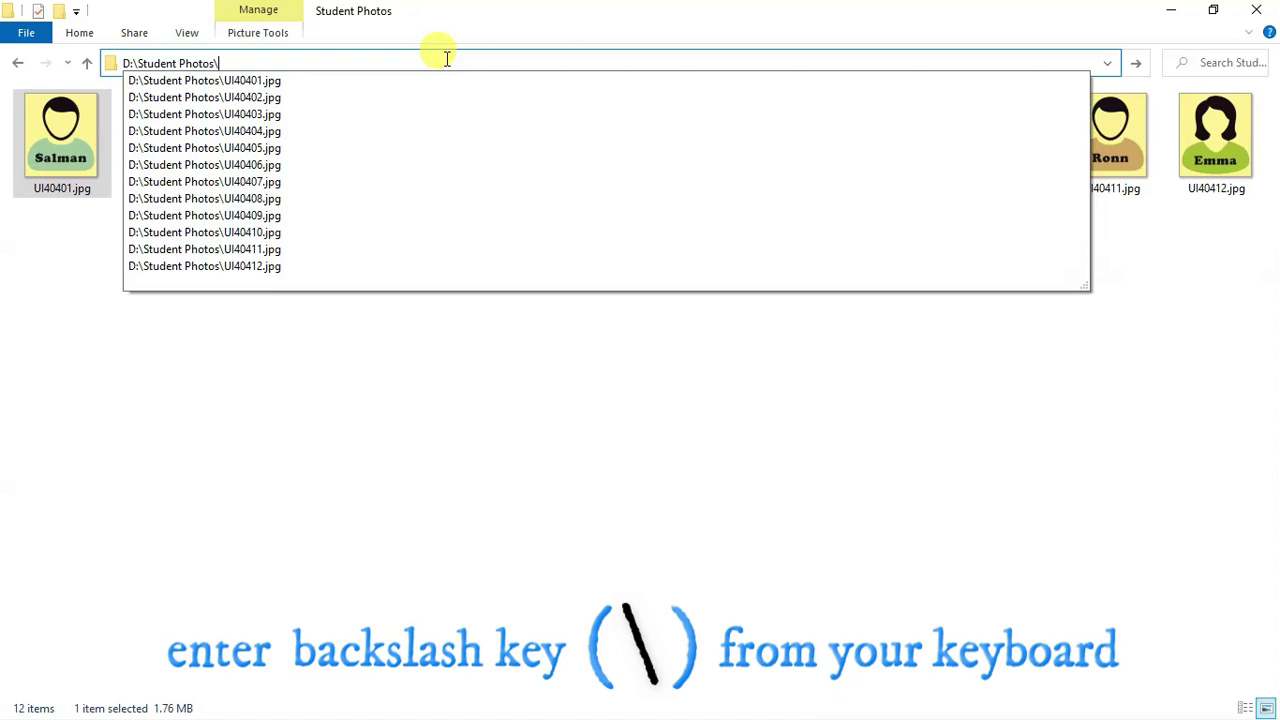
pyautogui.press('Down')
pyautogui.press('Down')
pyautogui.press('Down')
pyautogui.press('Down')
pyautogui.press('Down')
pyautogui.press('Down')
pyautogui.press('Down')
pyautogui.press('Down')
pyautogui.press('Down')
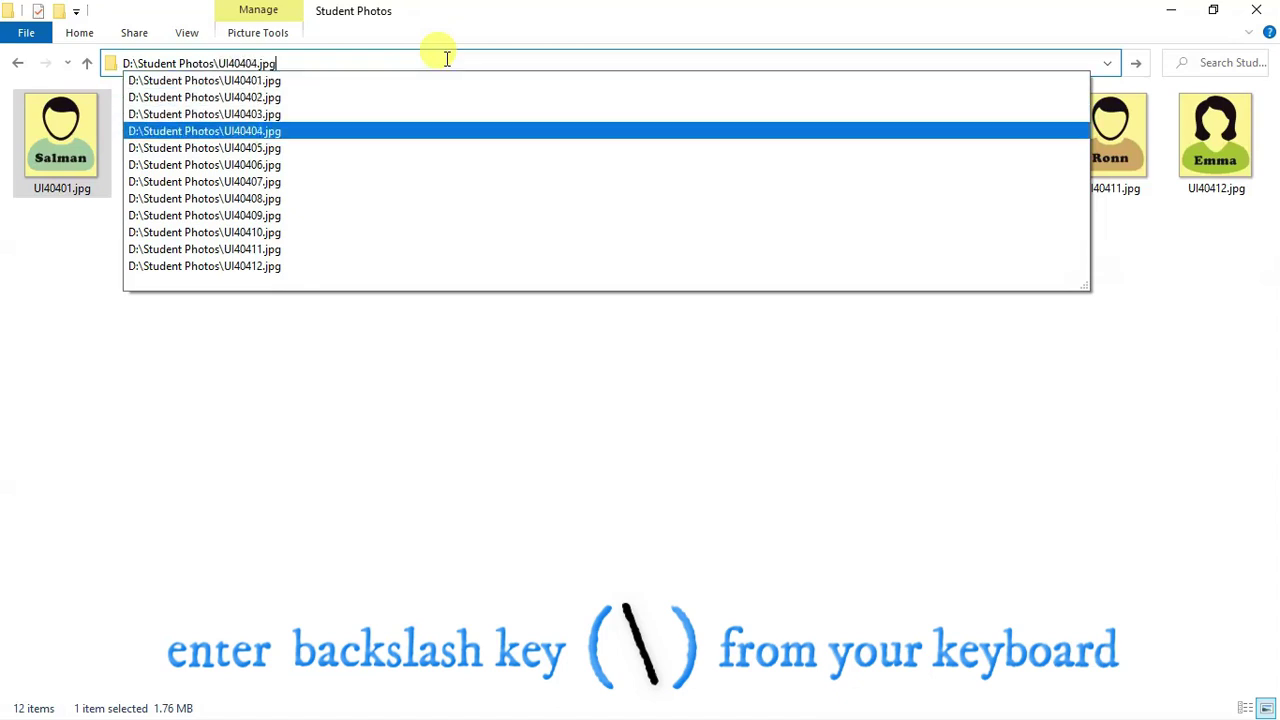
pyautogui.press('Down')
pyautogui.press('Down')
pyautogui.press('Down')
pyautogui.press('Up')
pyautogui.press('Up')
pyautogui.press('Up')
pyautogui.press('Up')
pyautogui.press('Up')
pyautogui.press('Up')
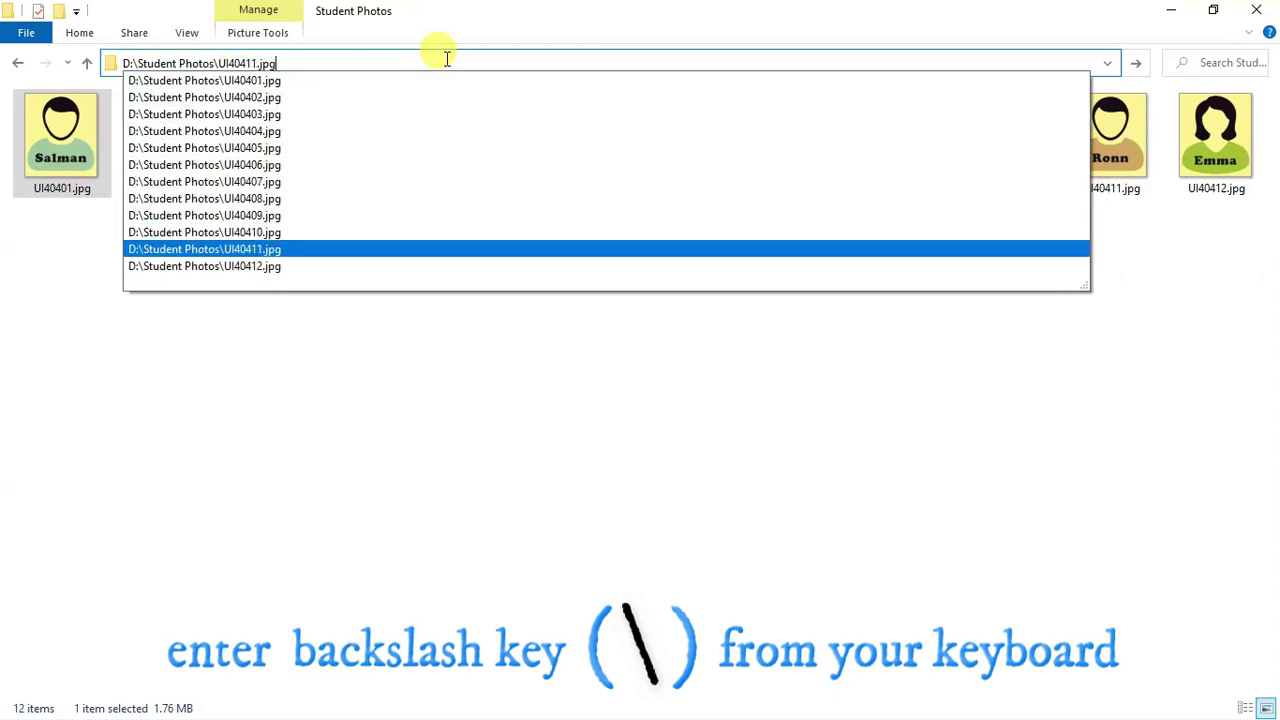
pyautogui.press('Up')
pyautogui.press('Up')
pyautogui.press('Up')
pyautogui.press('Up')
pyautogui.press('Up')
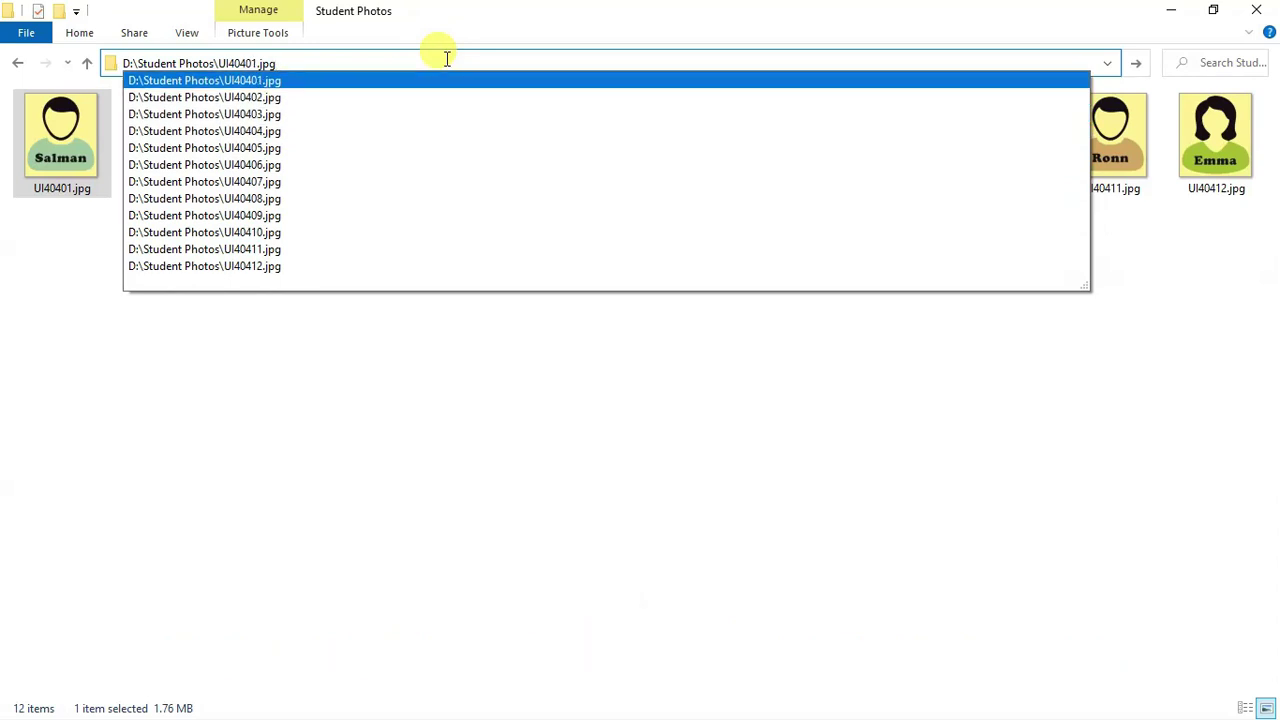
# Step: Copy the full path D:\Student Photos\UI40401.jpg into cell J2 of the Excel sheet and fit column J to its contents
pyautogui.moveTo(284, 63); pyautogui.dragTo(113, 76)
pyautogui.hotkey('ctrl', 'c')
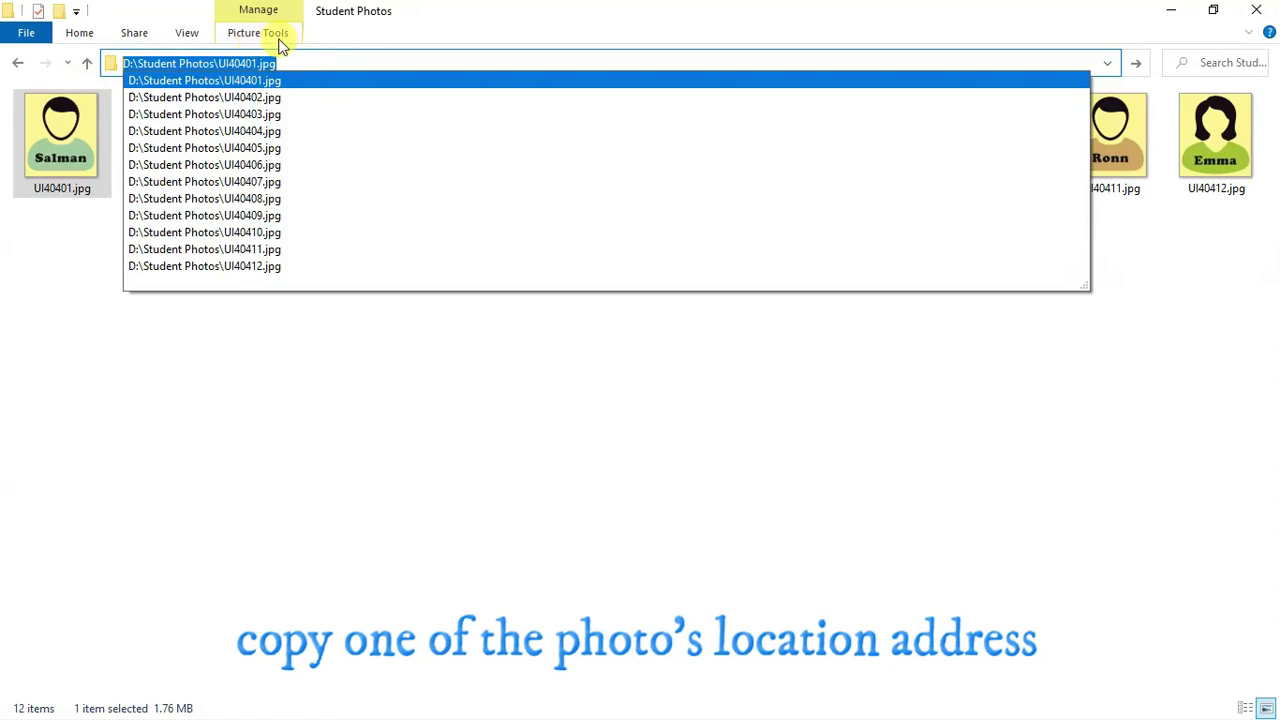
pyautogui.rightClick(316, 62)
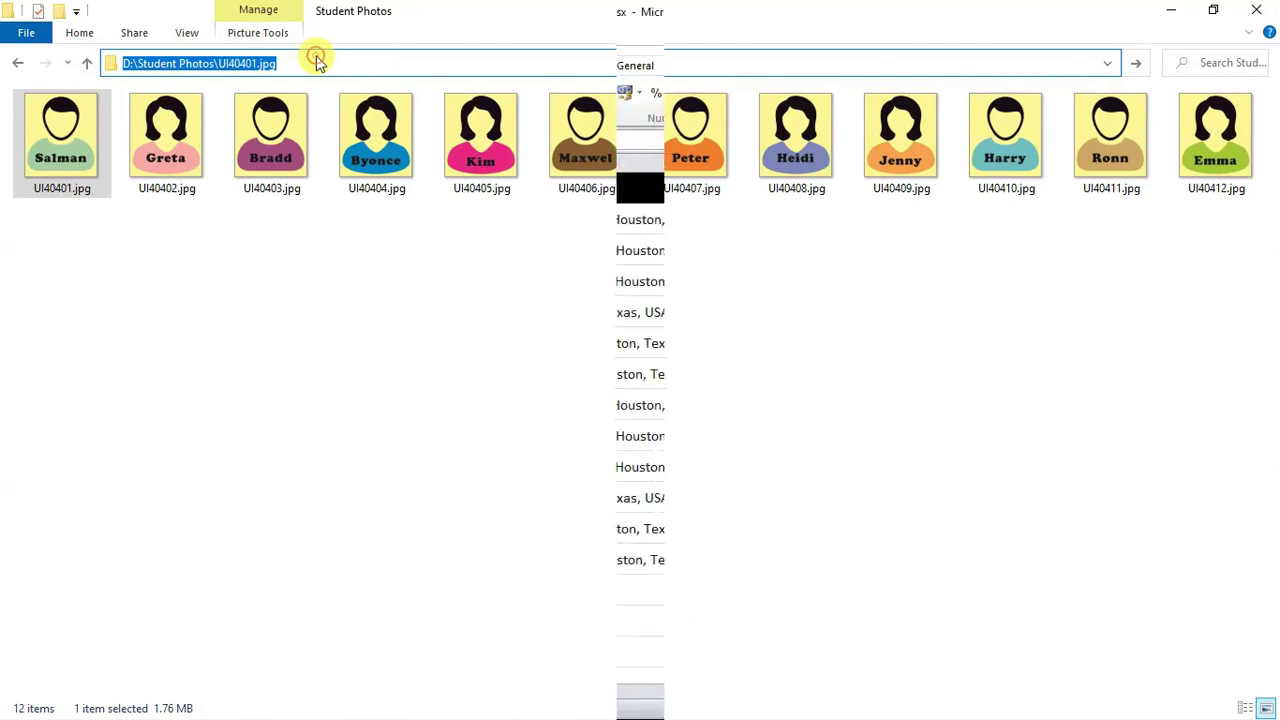
pyautogui.click(790, 220)
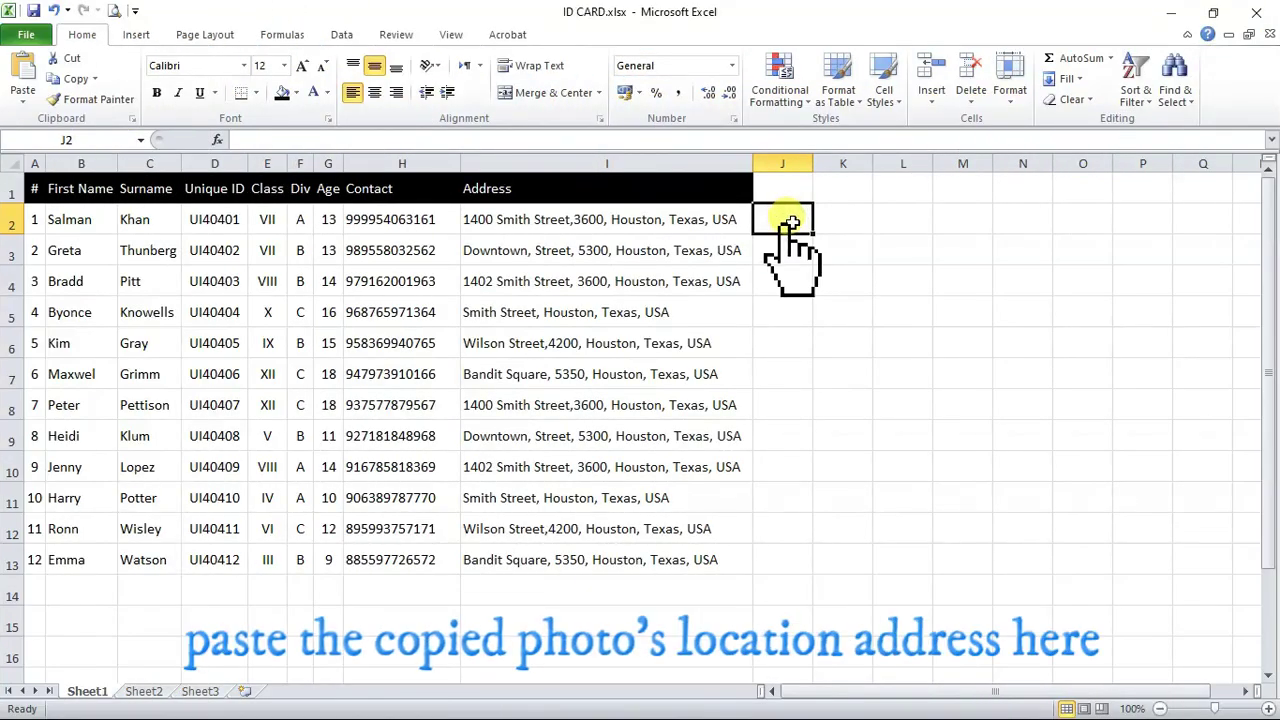
pyautogui.hotkey('ctrl', 'v')
pyautogui.doubleClick(819, 163)
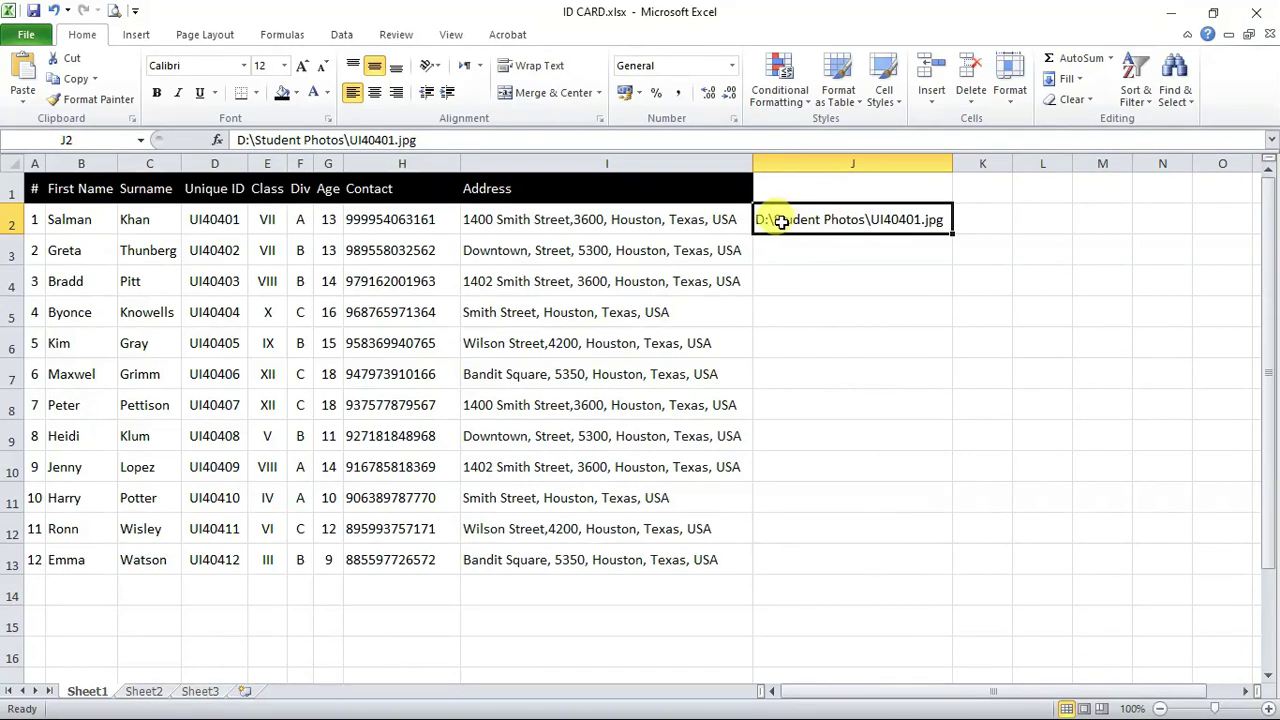
# Step: Compare the Unique ID part of the photo path in J2 with the ID in D2, and check the range J3:J13
pyautogui.doubleClick(870, 217)
pyautogui.moveTo(872, 217); pyautogui.dragTo(920, 217)
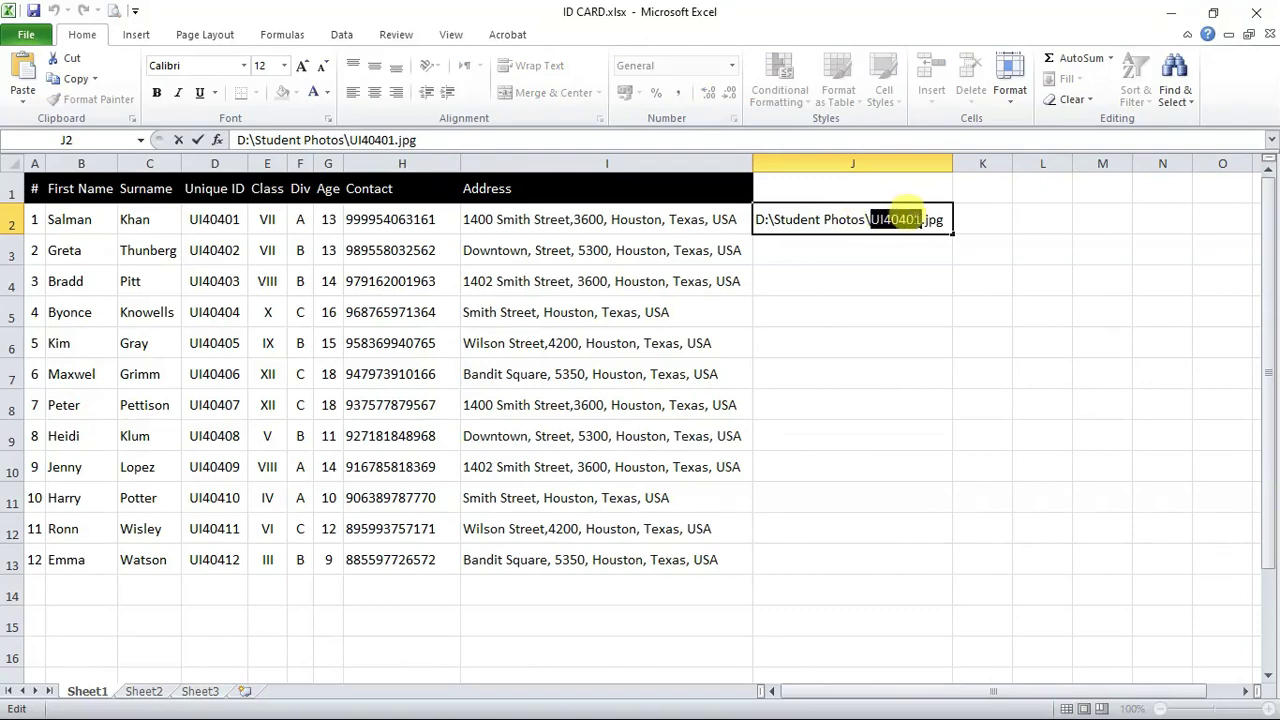
pyautogui.click(185, 218)
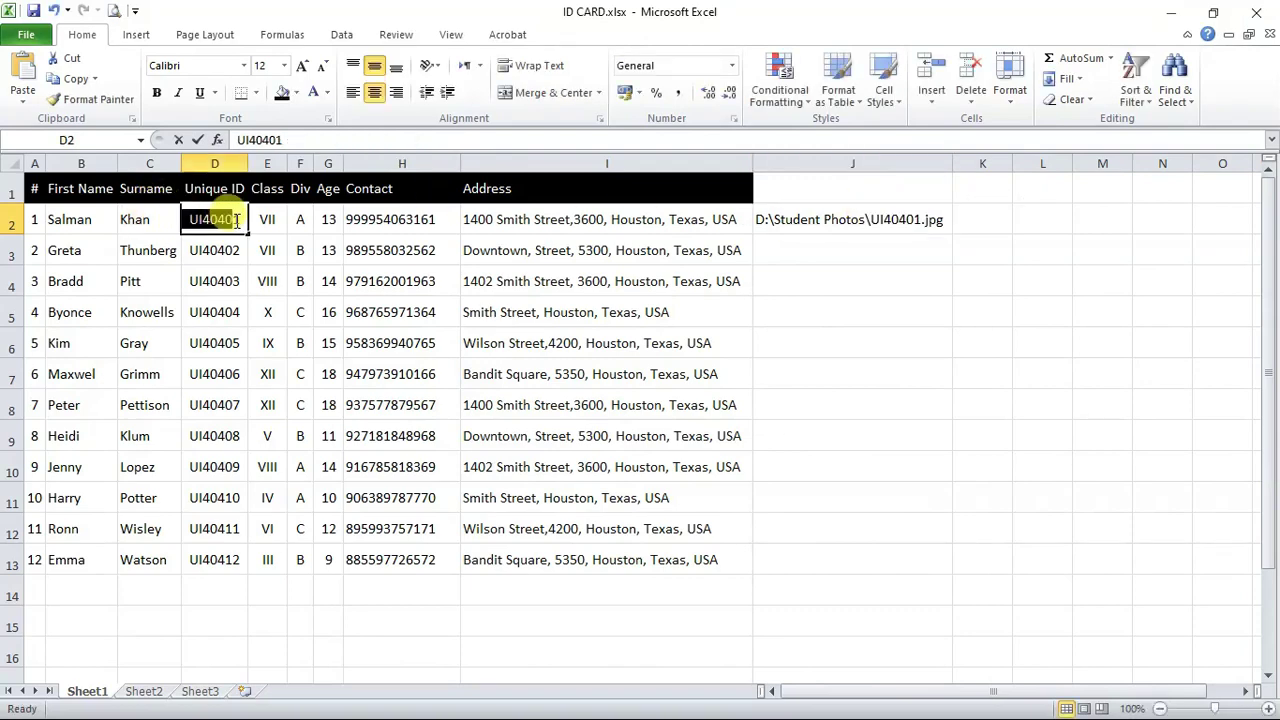
pyautogui.click(873, 222)
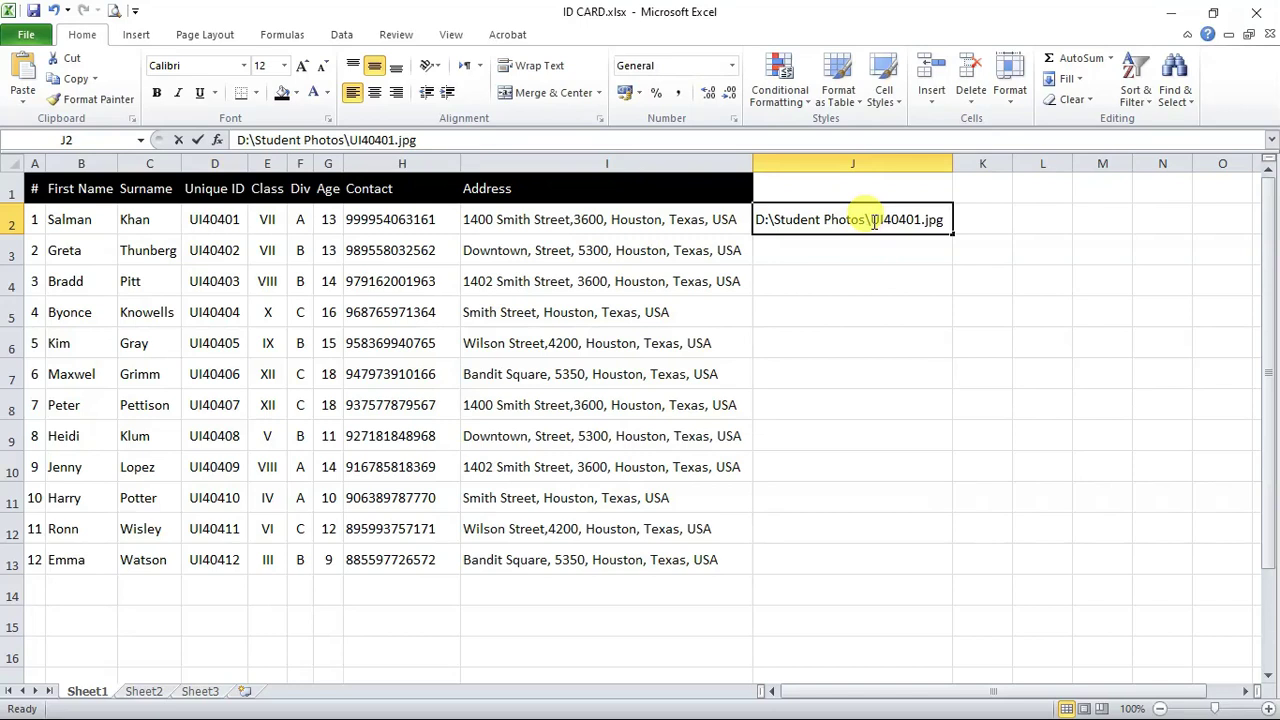
pyautogui.doubleClick(872, 220)
pyautogui.moveTo(872, 220); pyautogui.dragTo(921, 224)
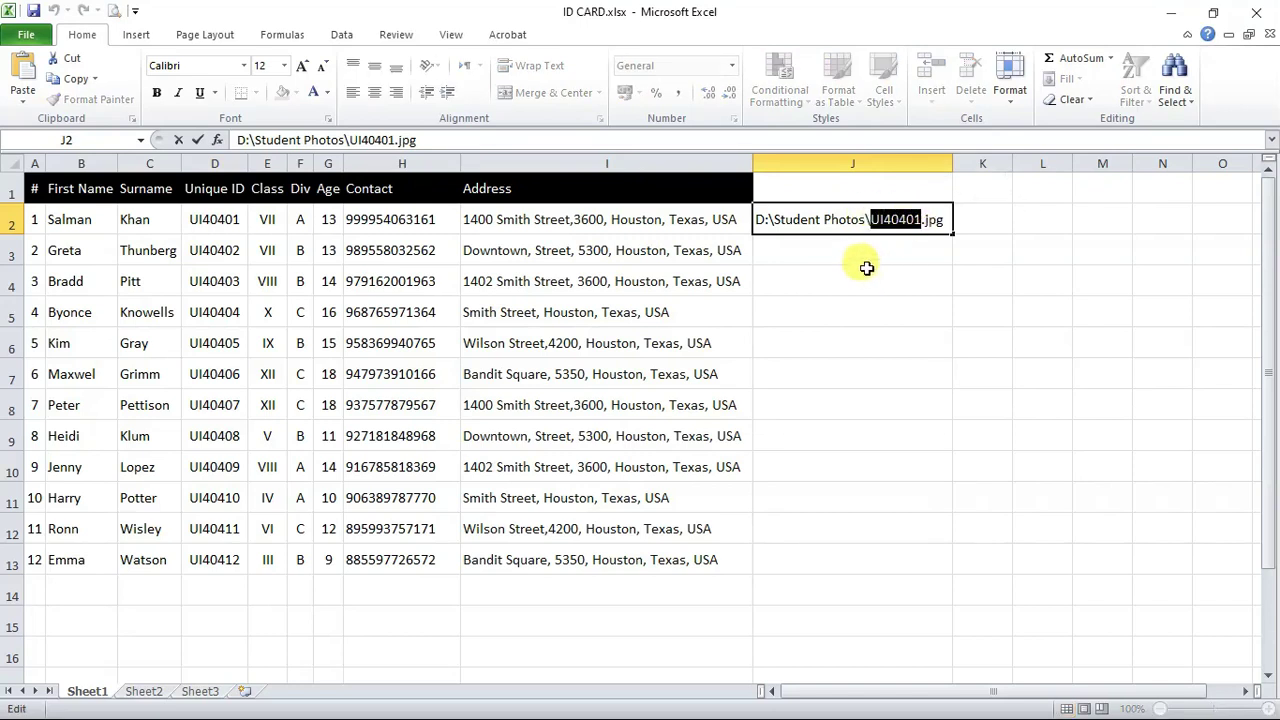
pyautogui.moveTo(831, 249); pyautogui.dragTo(826, 548)
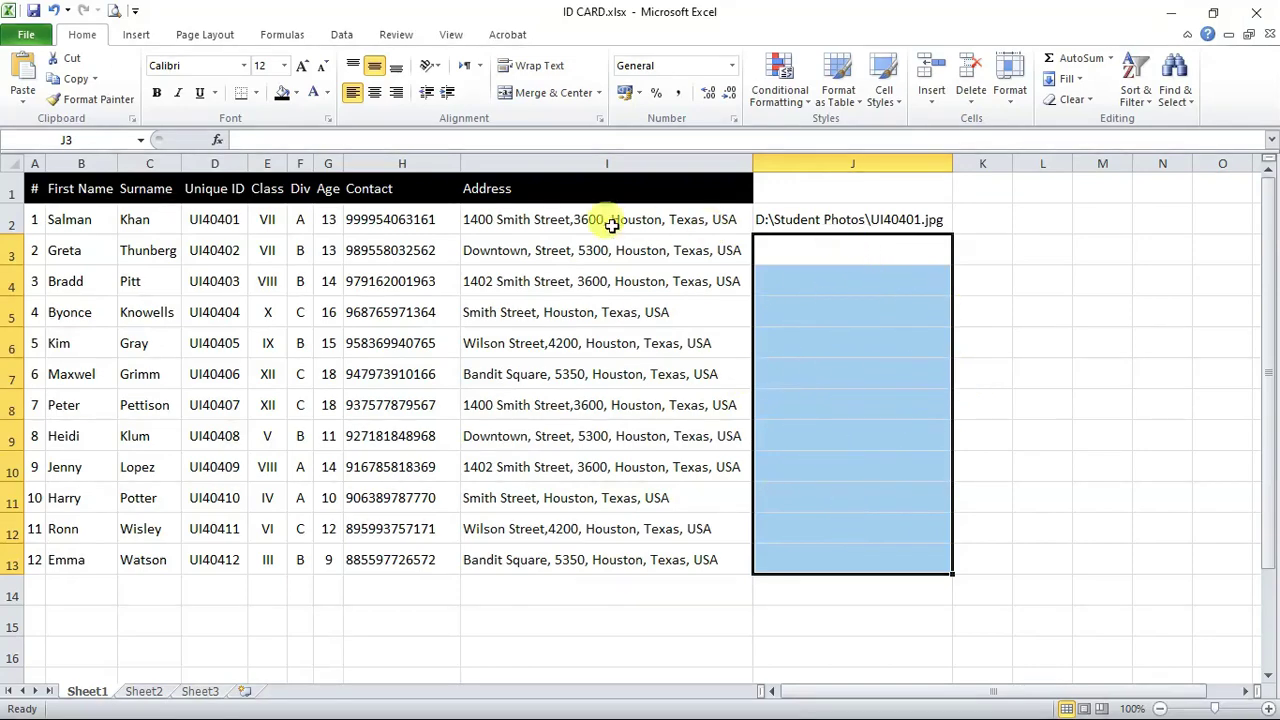
pyautogui.click(203, 217)
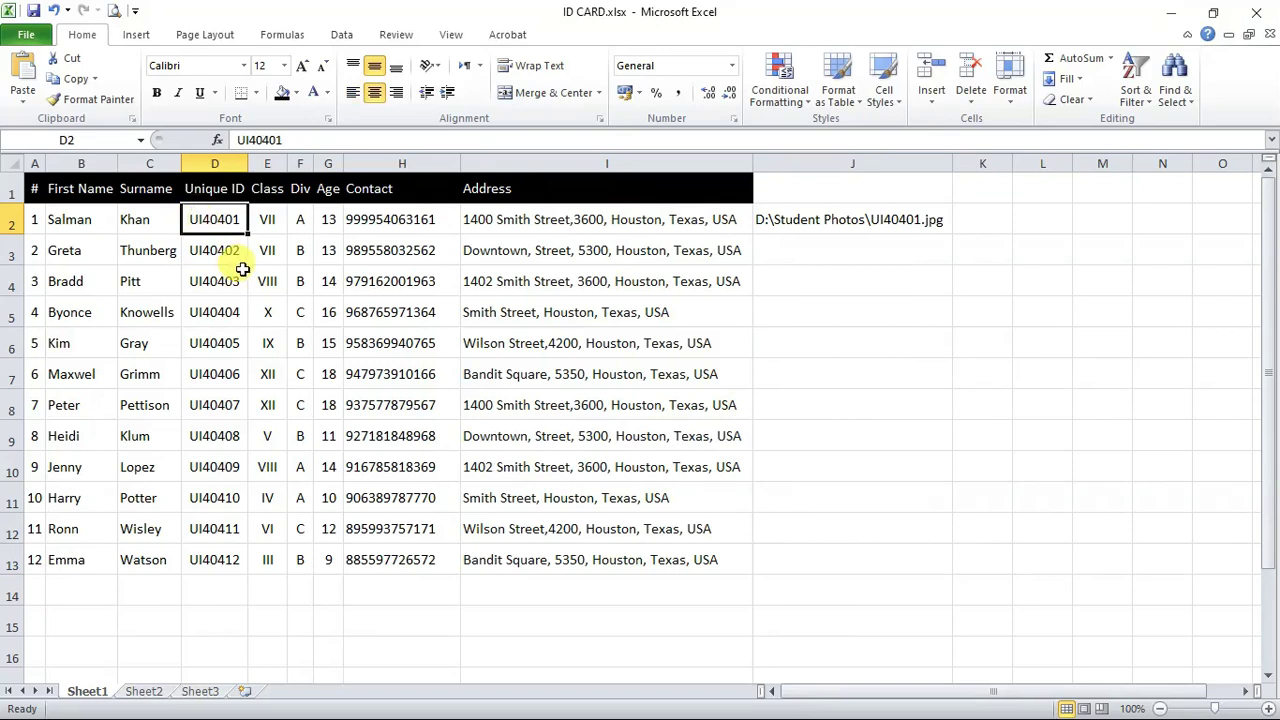
# Step: Remove the Unique ID from the path in J2 and move the .jpg extension to K2, keeping only D:\Student Photos\ in J2
pyautogui.doubleClick(882, 220)
pyautogui.moveTo(871, 220); pyautogui.dragTo(918, 220)
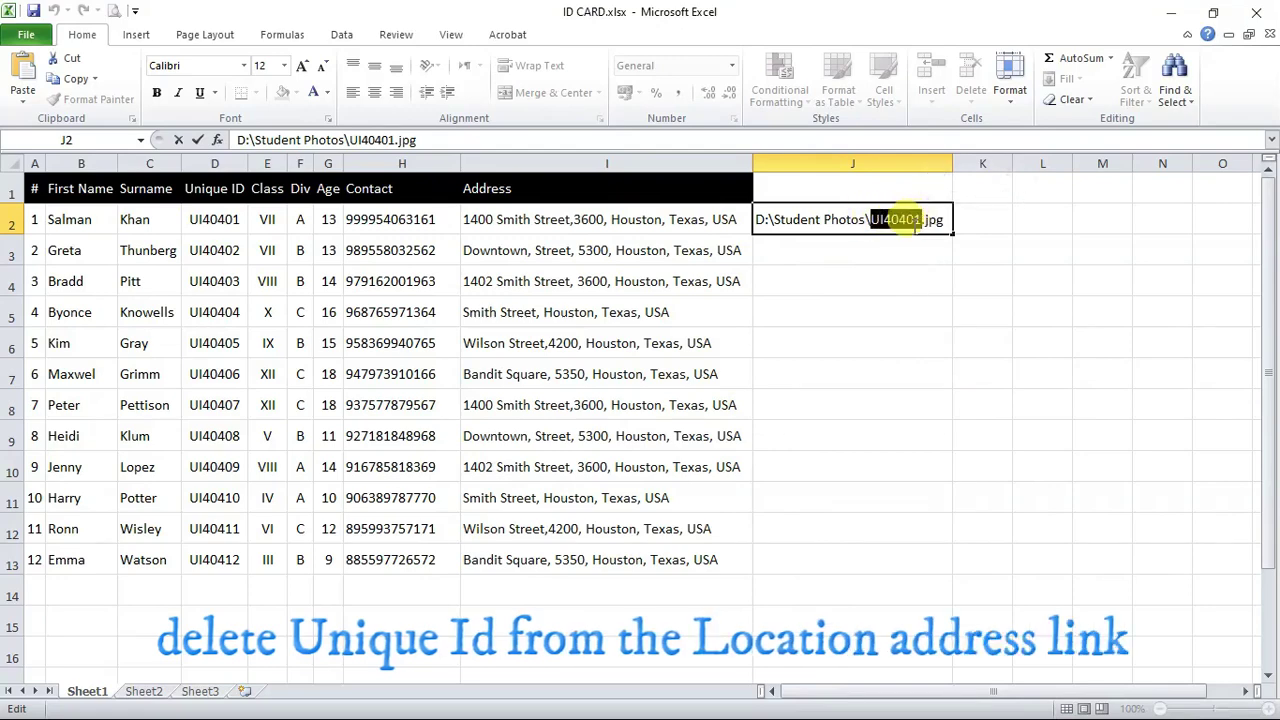
pyautogui.press('Delete')
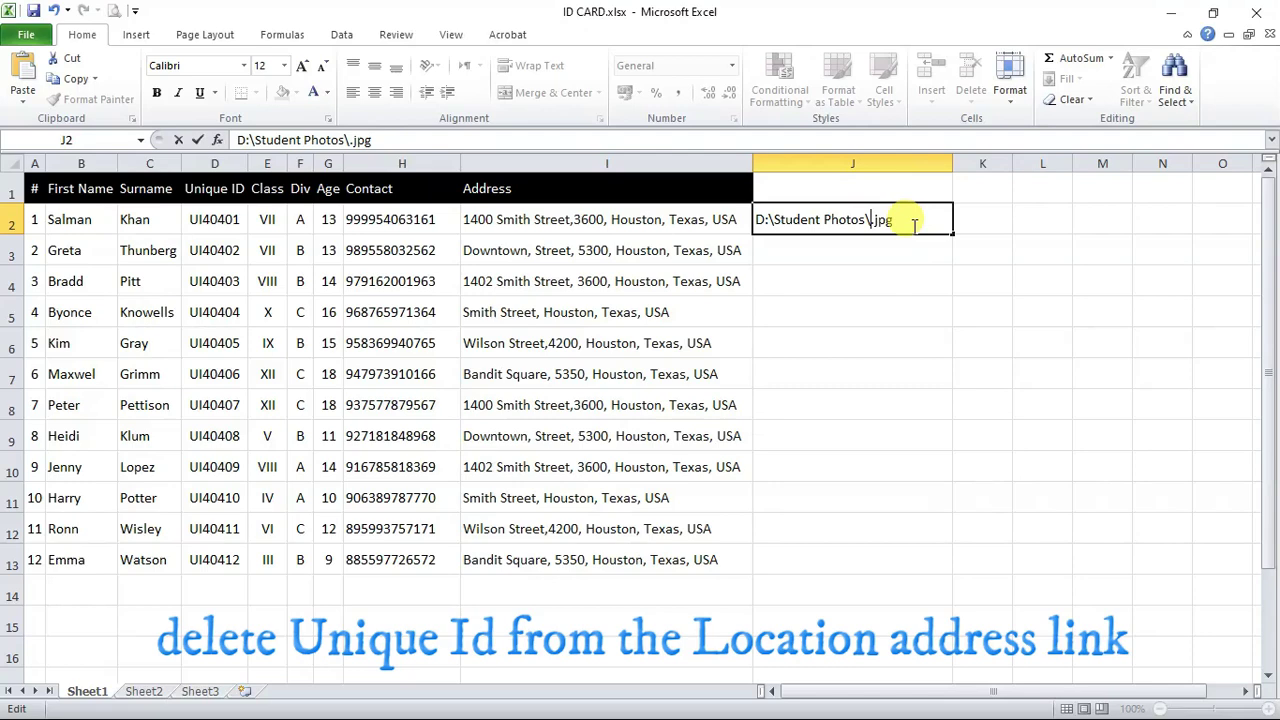
pyautogui.moveTo(908, 221); pyautogui.dragTo(872, 220)
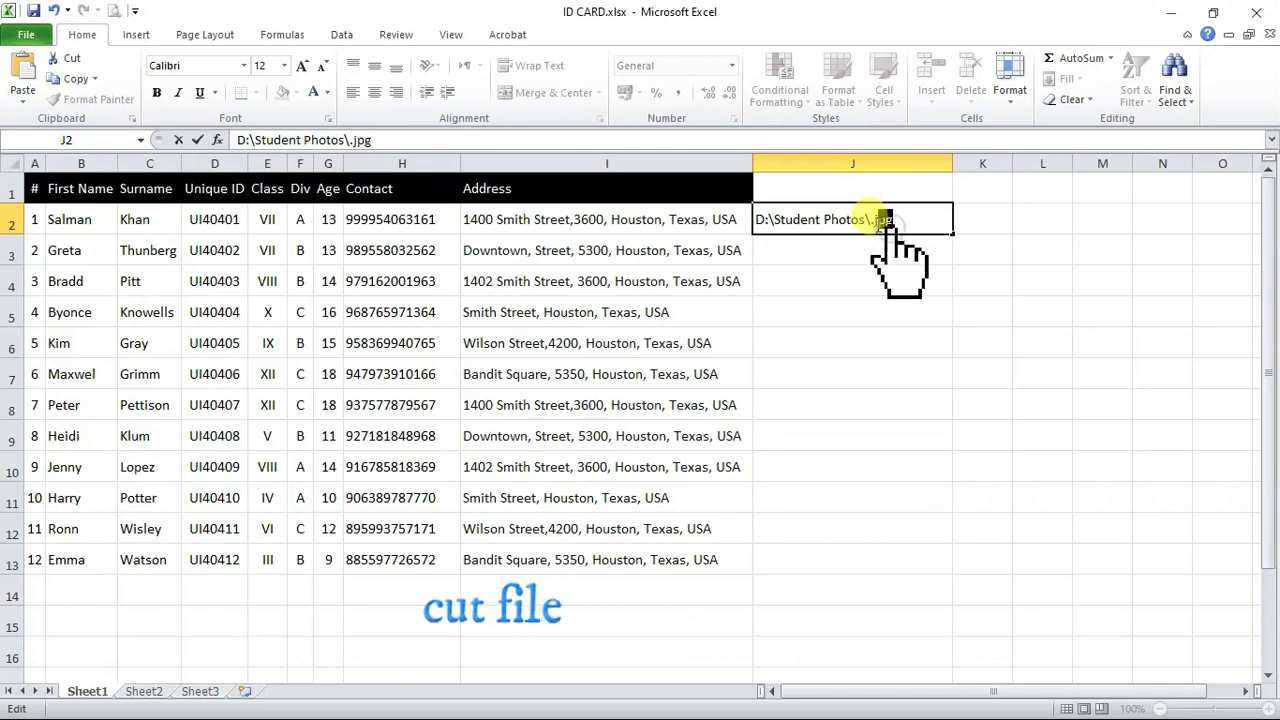
pyautogui.rightClick(874, 222)
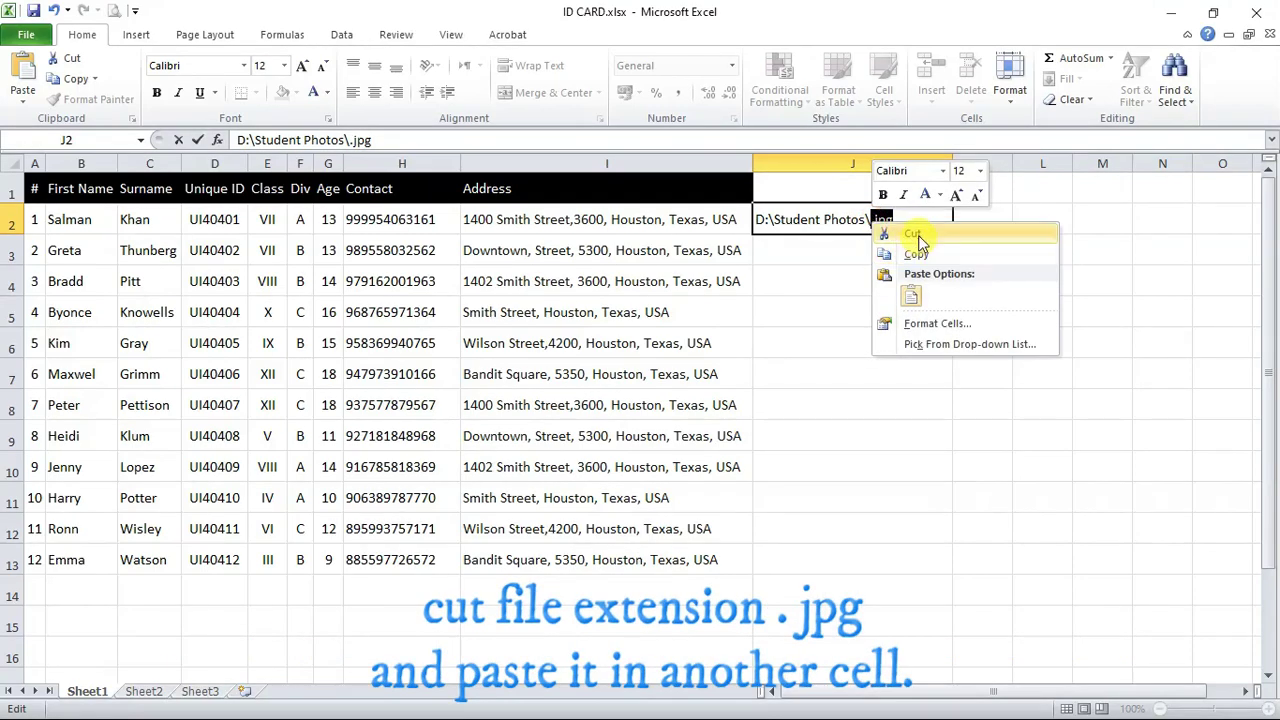
pyautogui.click(914, 234)
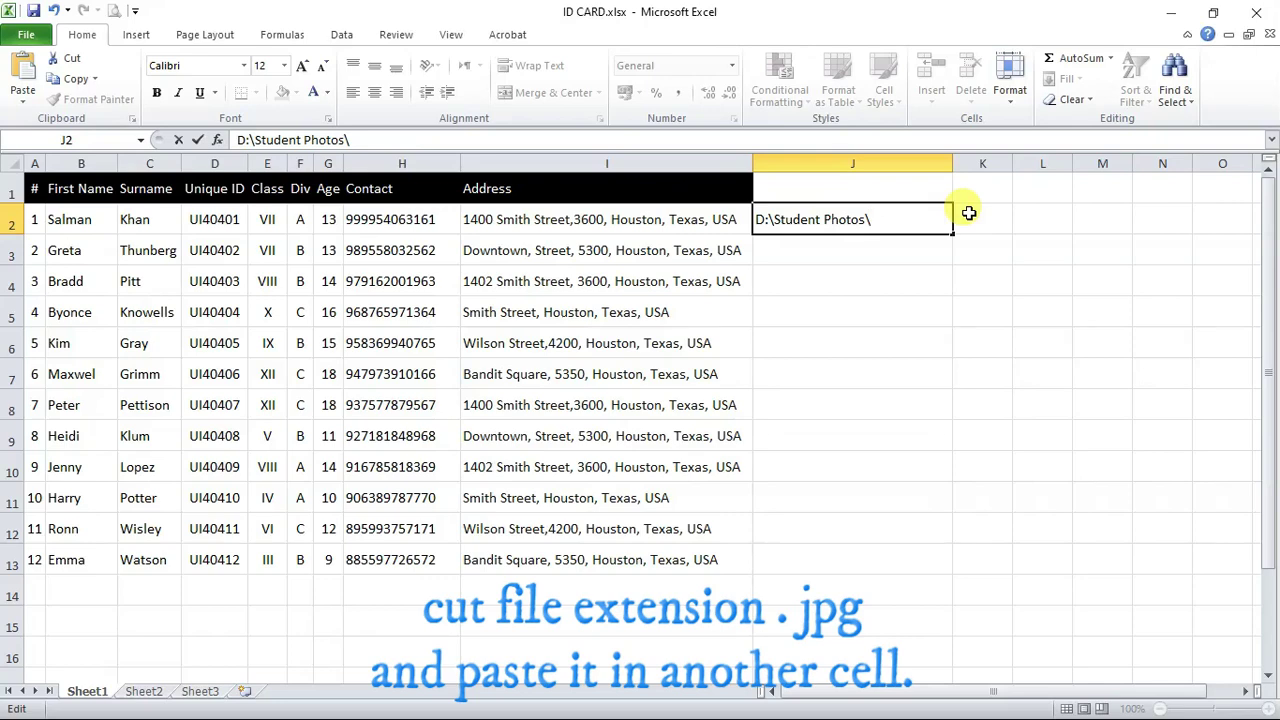
pyautogui.click(972, 216)
pyautogui.hotkey('ctrl', 'v')
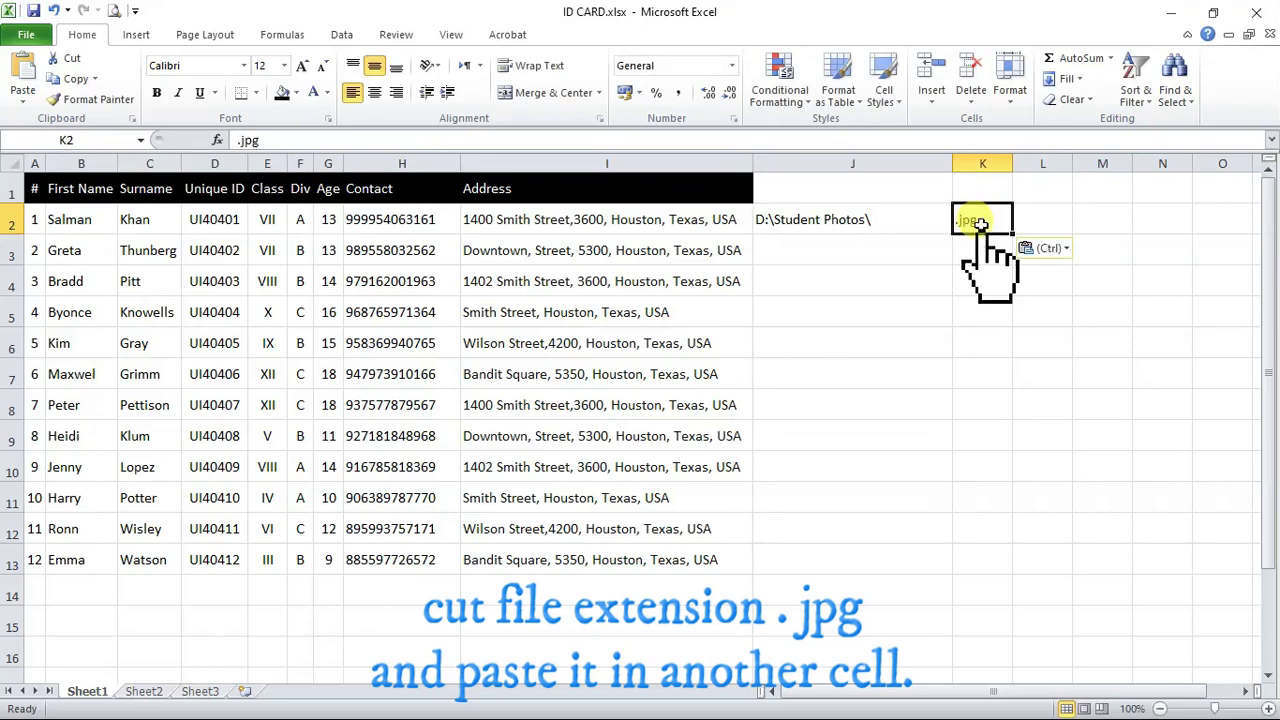
# Step: Copy the folder path and .jpg extension from J2:K2 to the remaining student rows, J3:K13
pyautogui.click(863, 252)
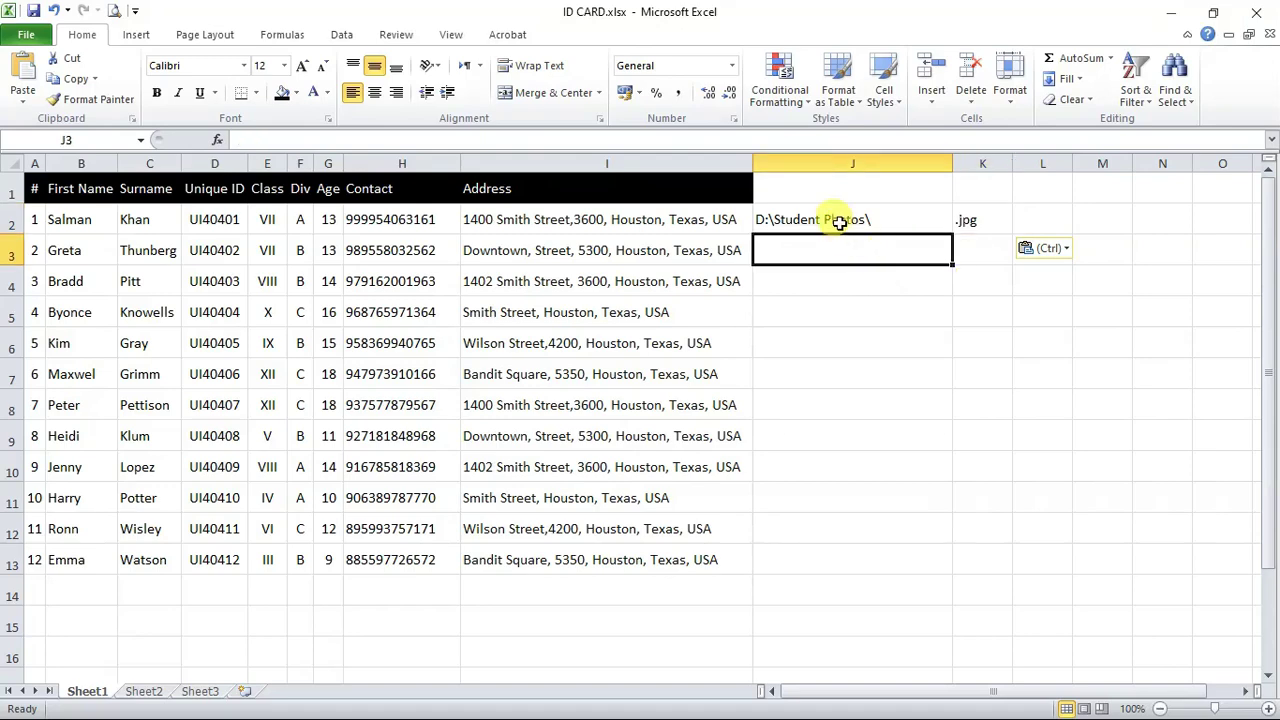
pyautogui.moveTo(845, 218); pyautogui.dragTo(974, 220)
pyautogui.rightClick(974, 220)
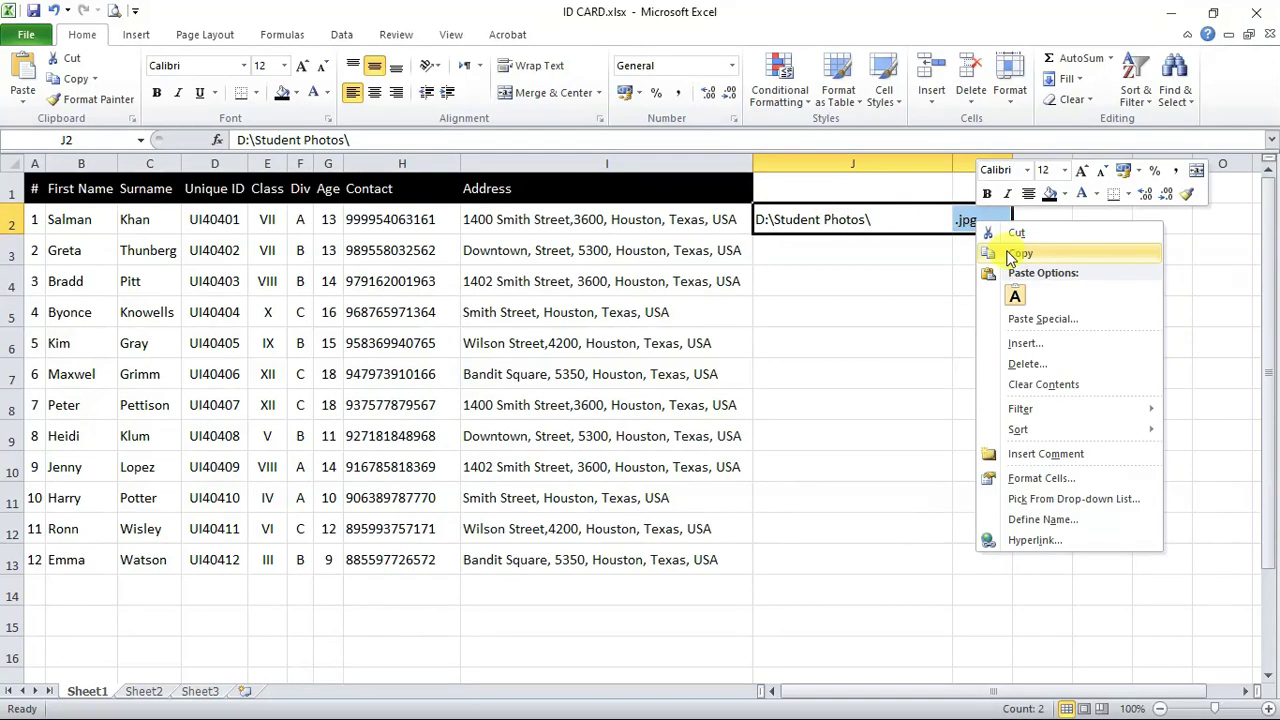
pyautogui.click(988, 250)
pyautogui.moveTo(843, 259); pyautogui.dragTo(966, 552)
pyautogui.rightClick(966, 552)
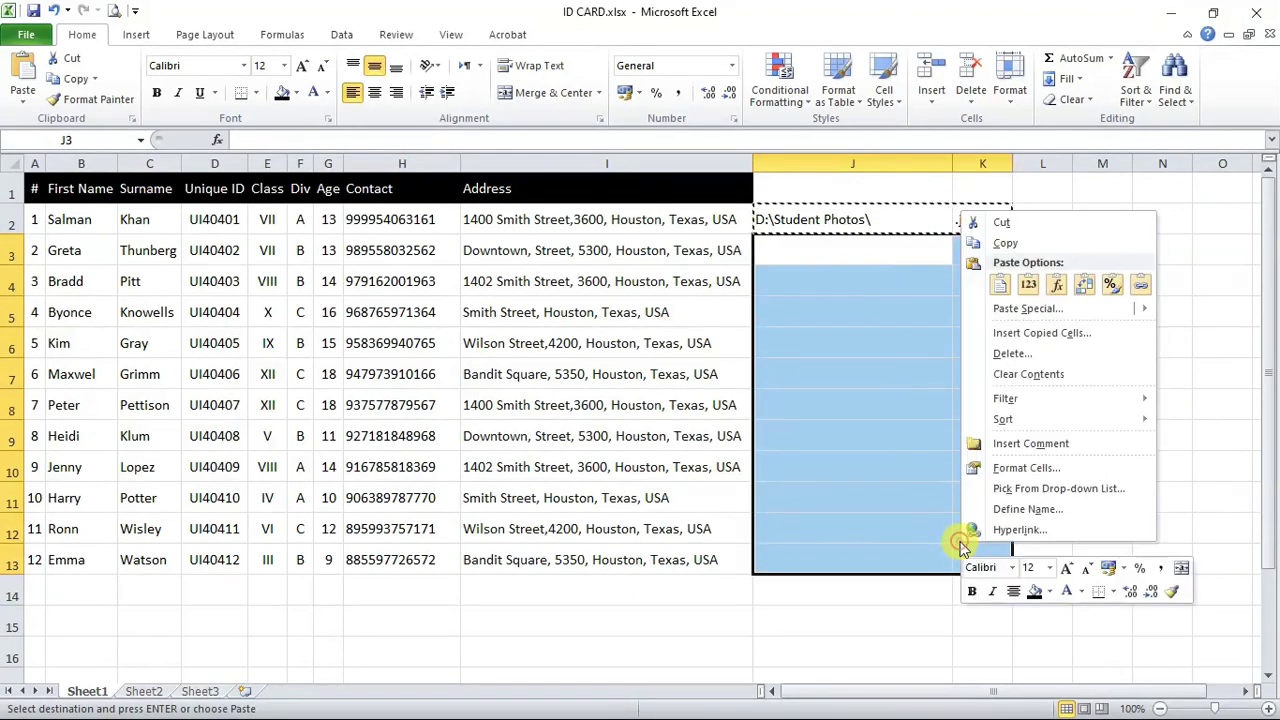
pyautogui.click(1000, 284)
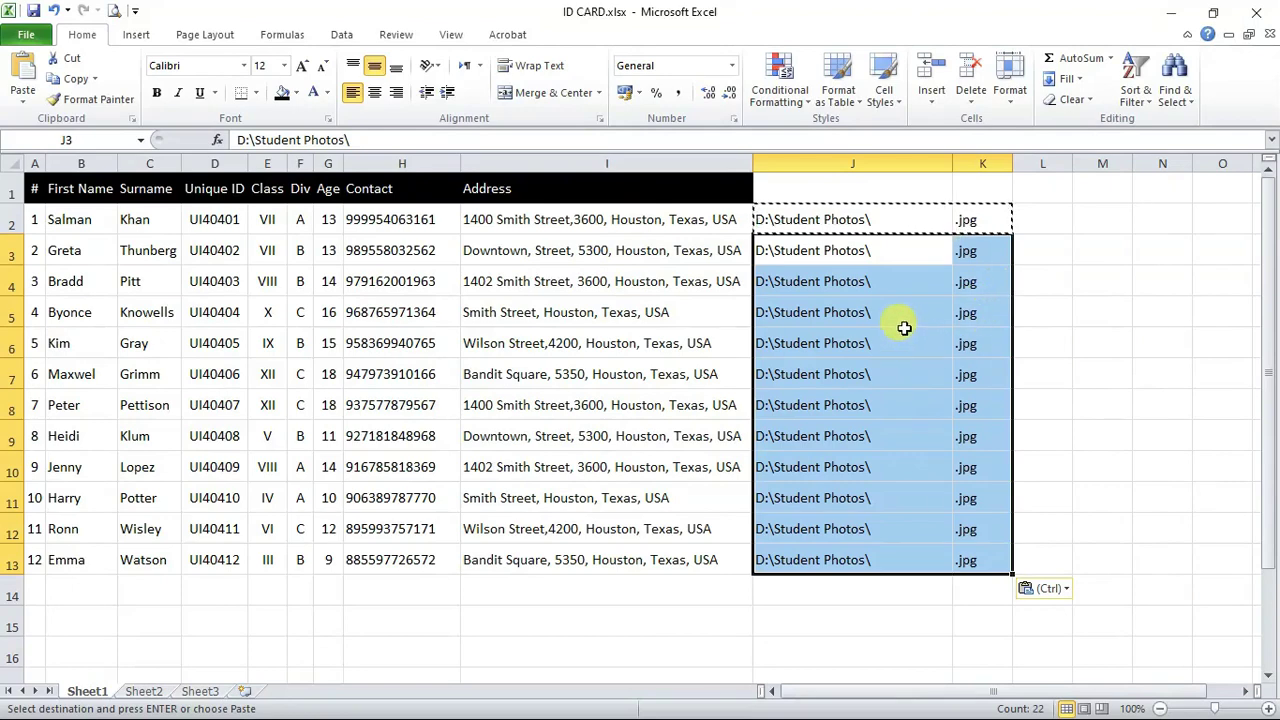
# Step: Enter the formula =J2&D2&K2 in L2 to join the folder path, Unique ID and file extension
pyautogui.click(1030, 228)
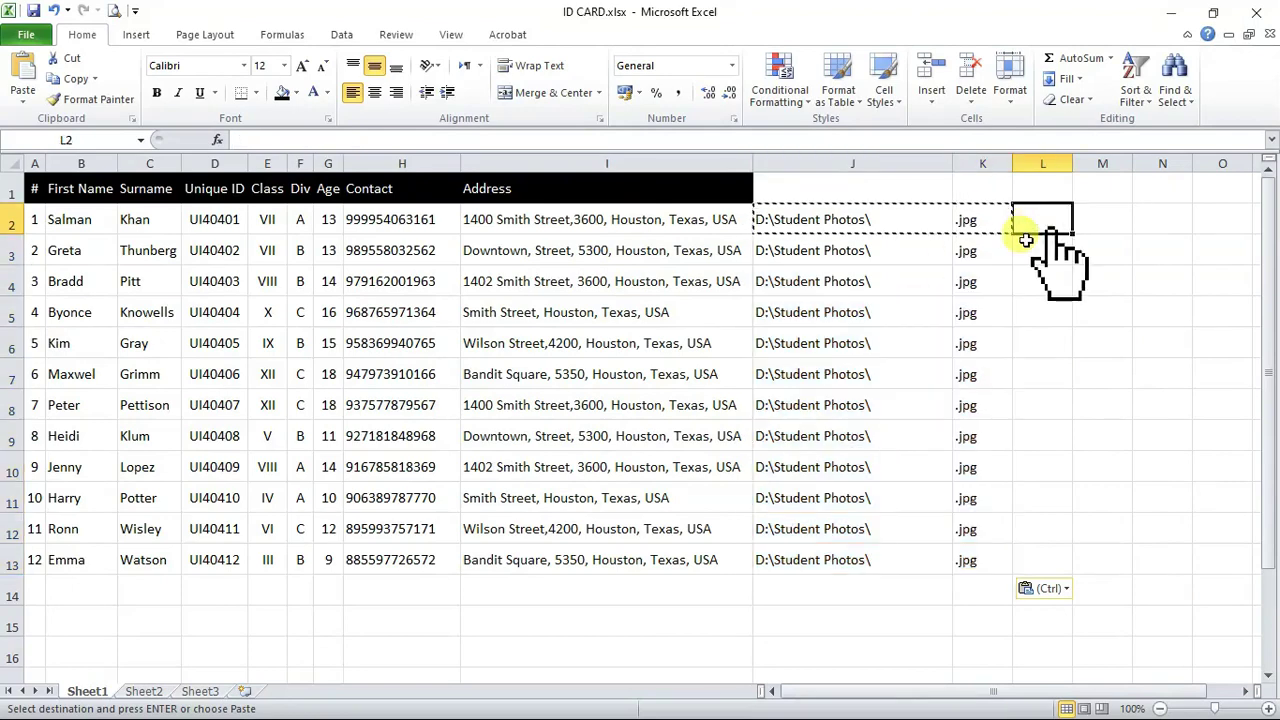
pyautogui.write('==')
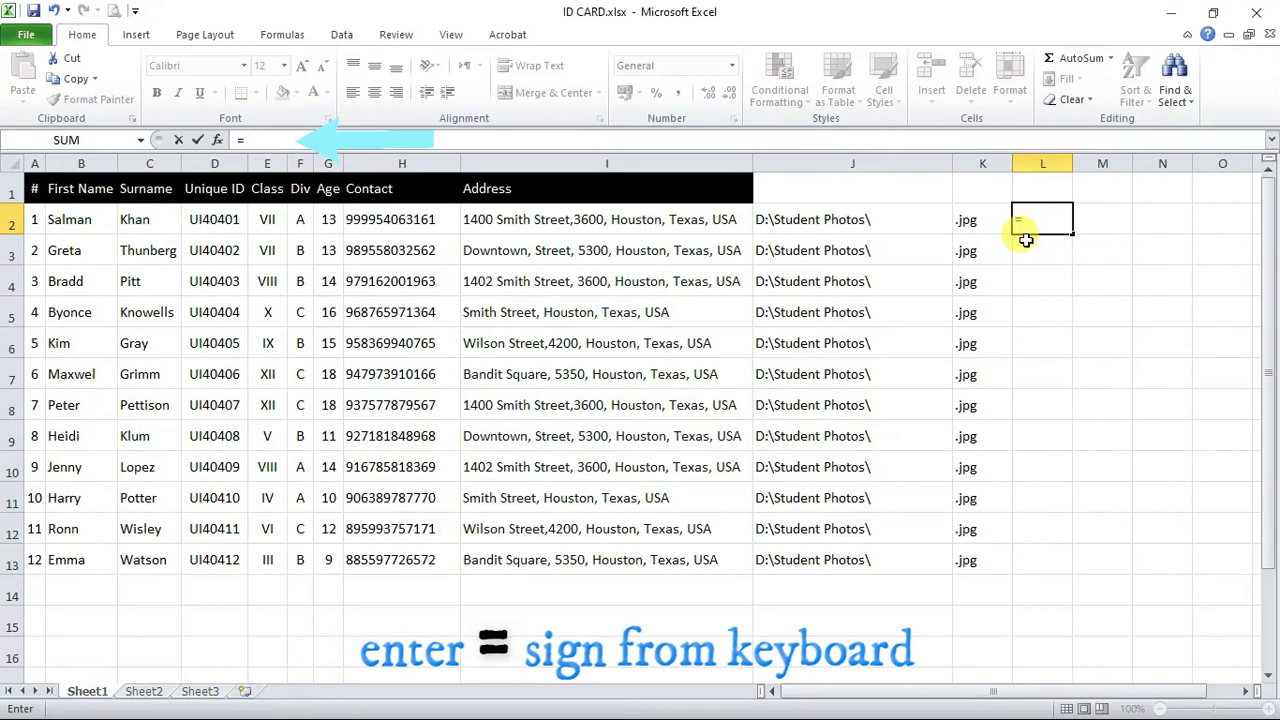
pyautogui.click(835, 222)
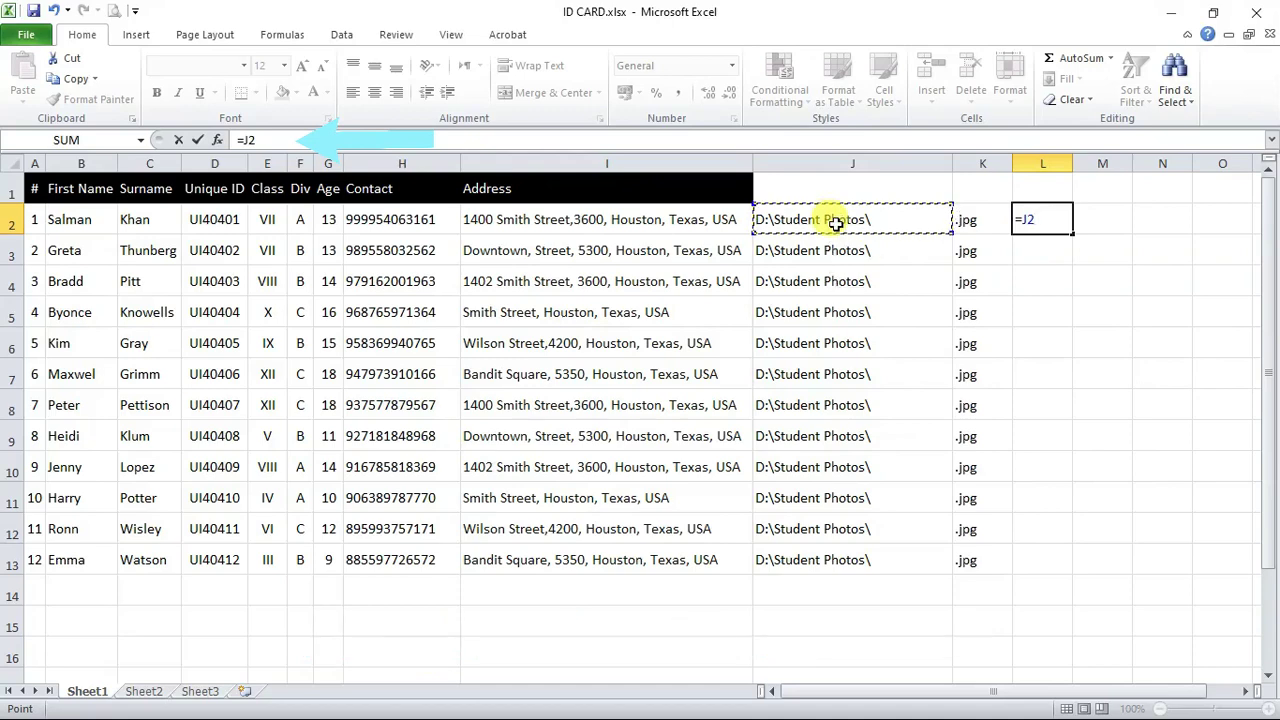
pyautogui.write('&')
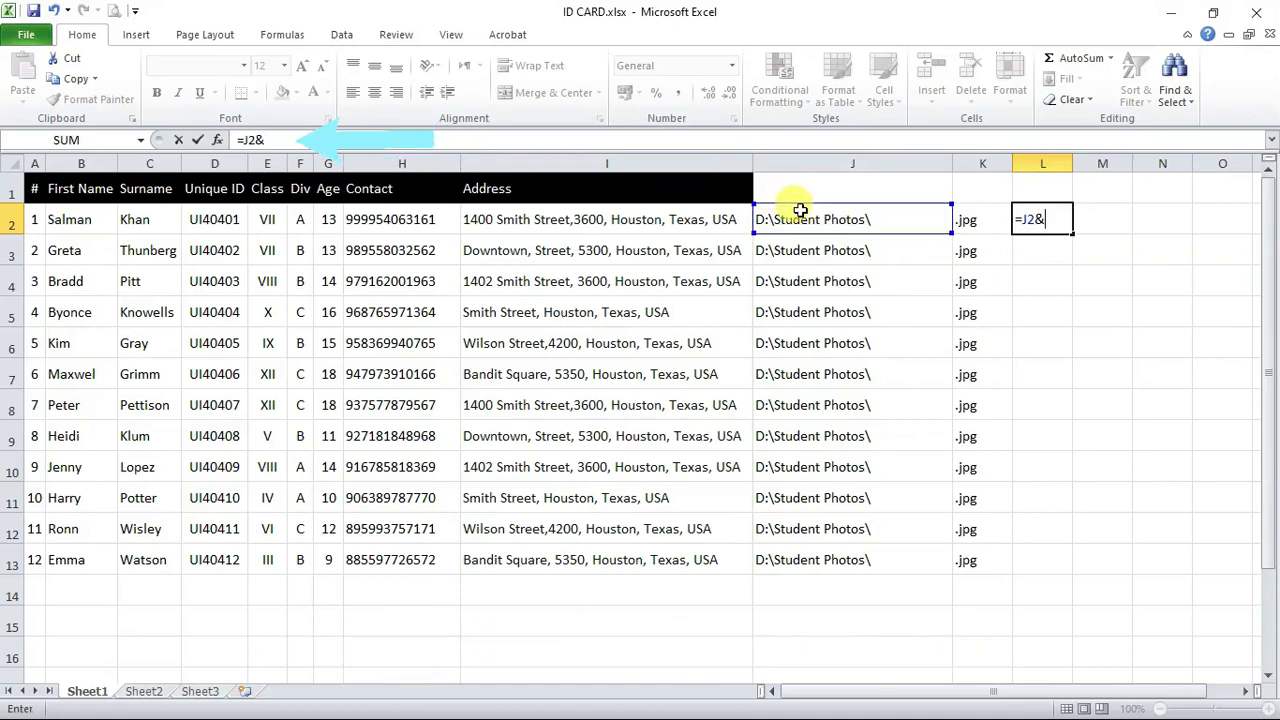
pyautogui.click(199, 225)
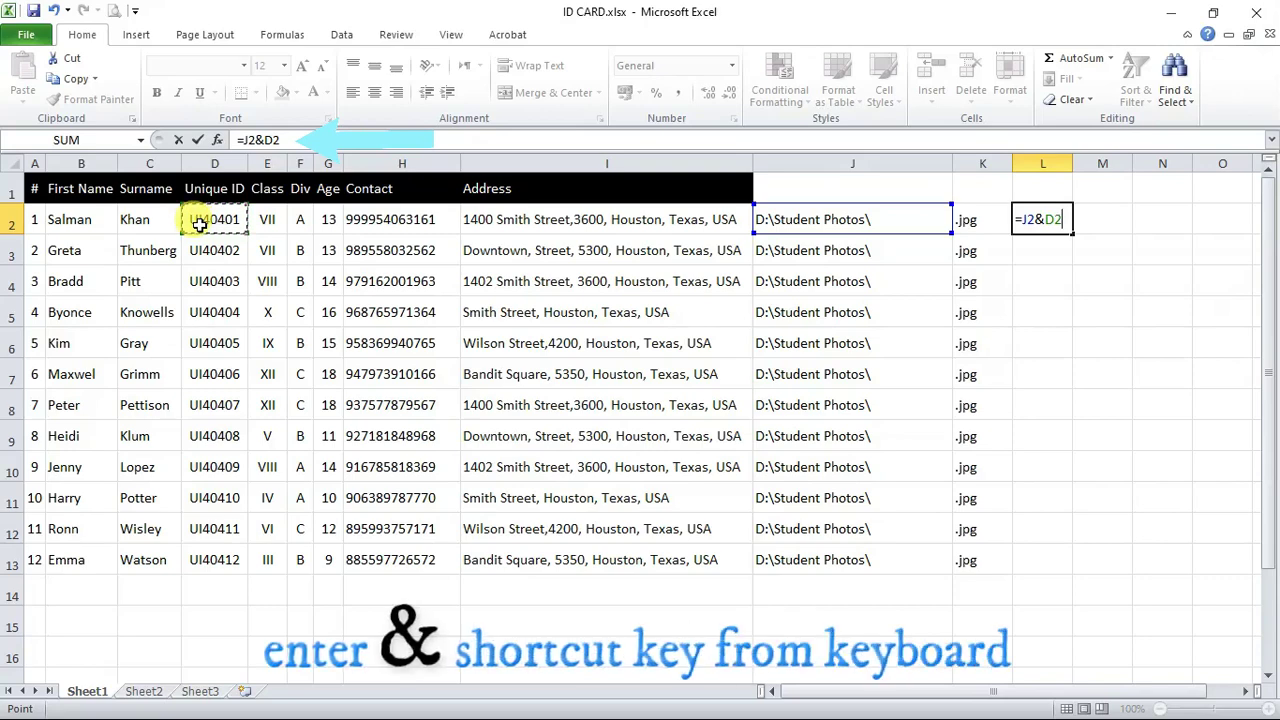
pyautogui.write('&')
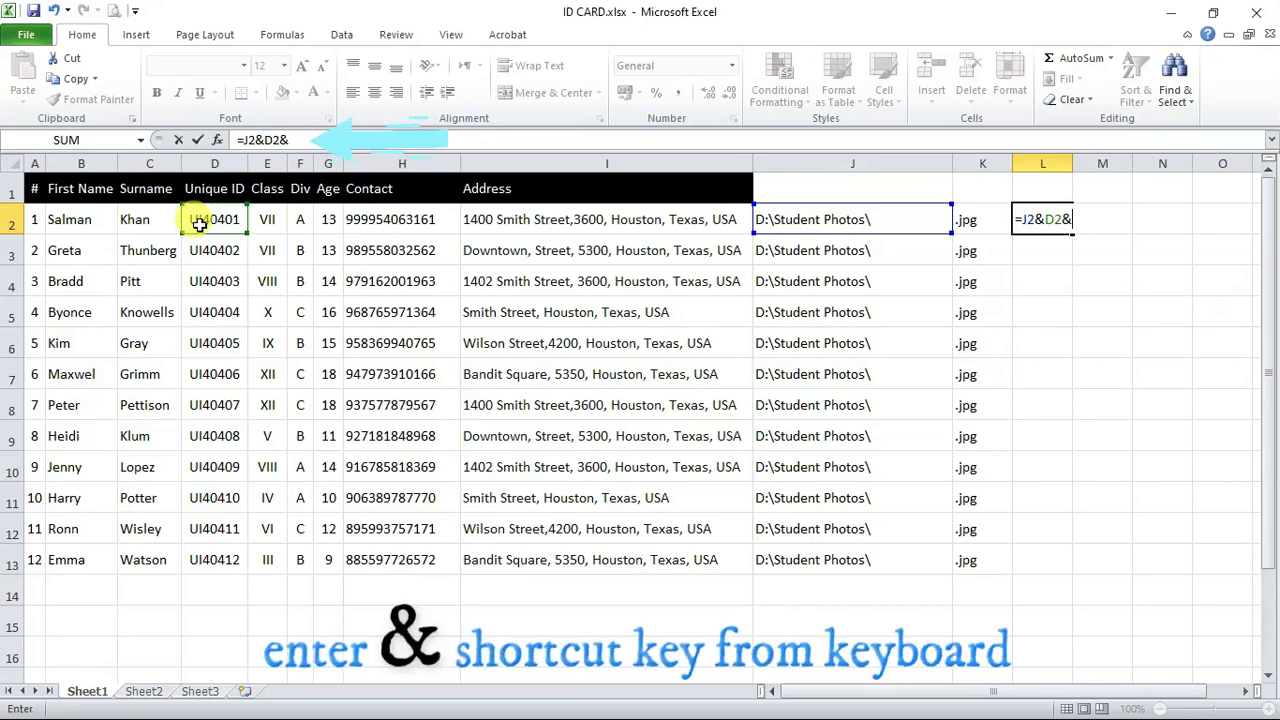
pyautogui.click(972, 219)
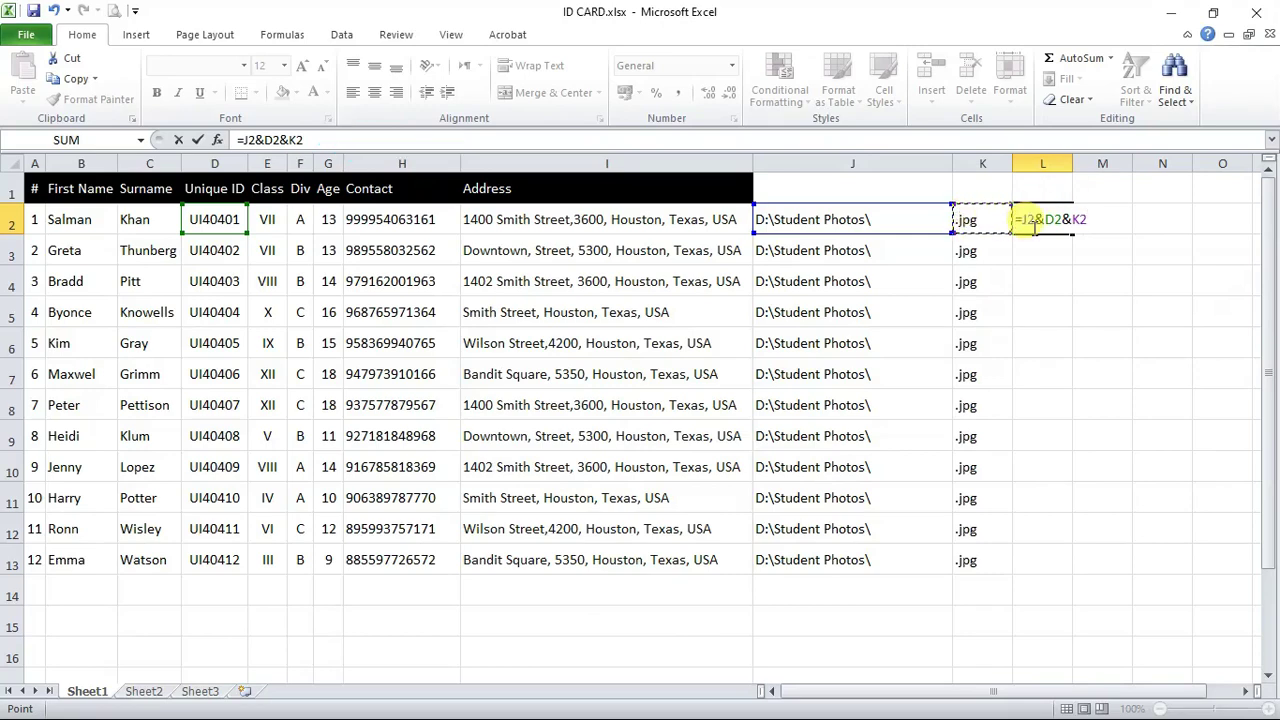
pyautogui.press('Return')
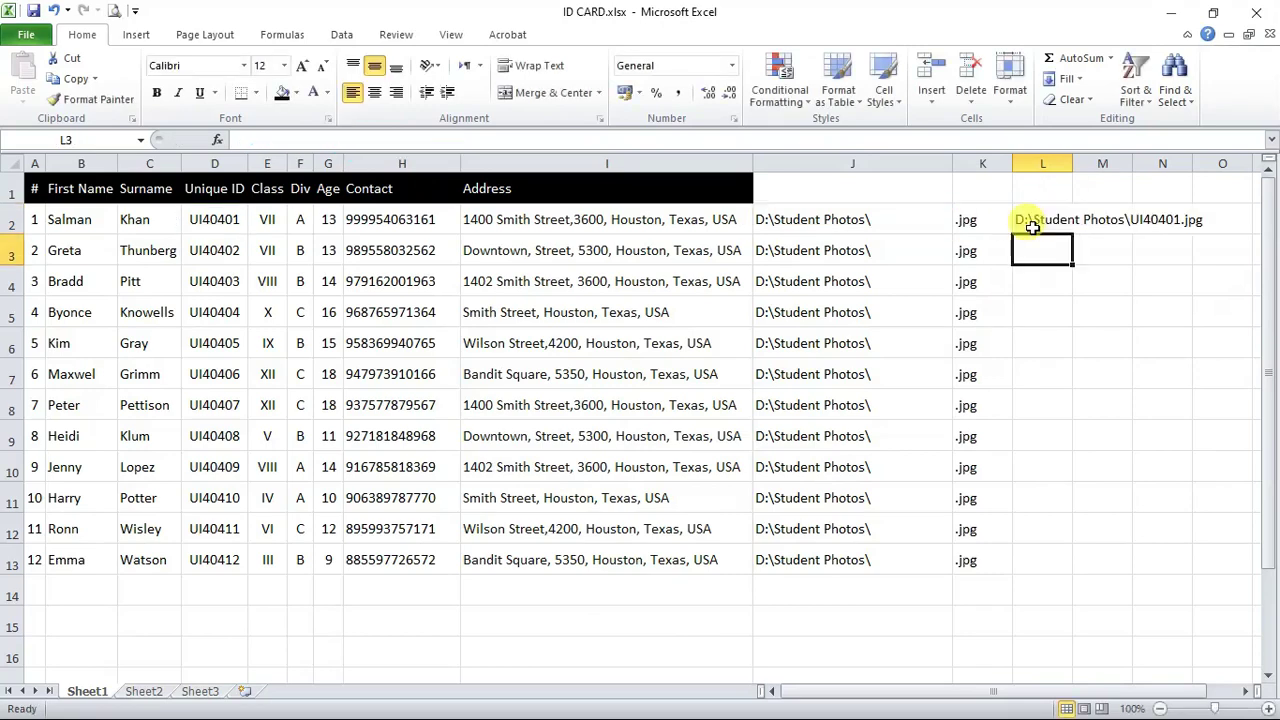
# Step: Fit column L to its contents and fill the formula from L2 down to L13, checking the paths against the Unique IDs
pyautogui.doubleClick(1073, 166)
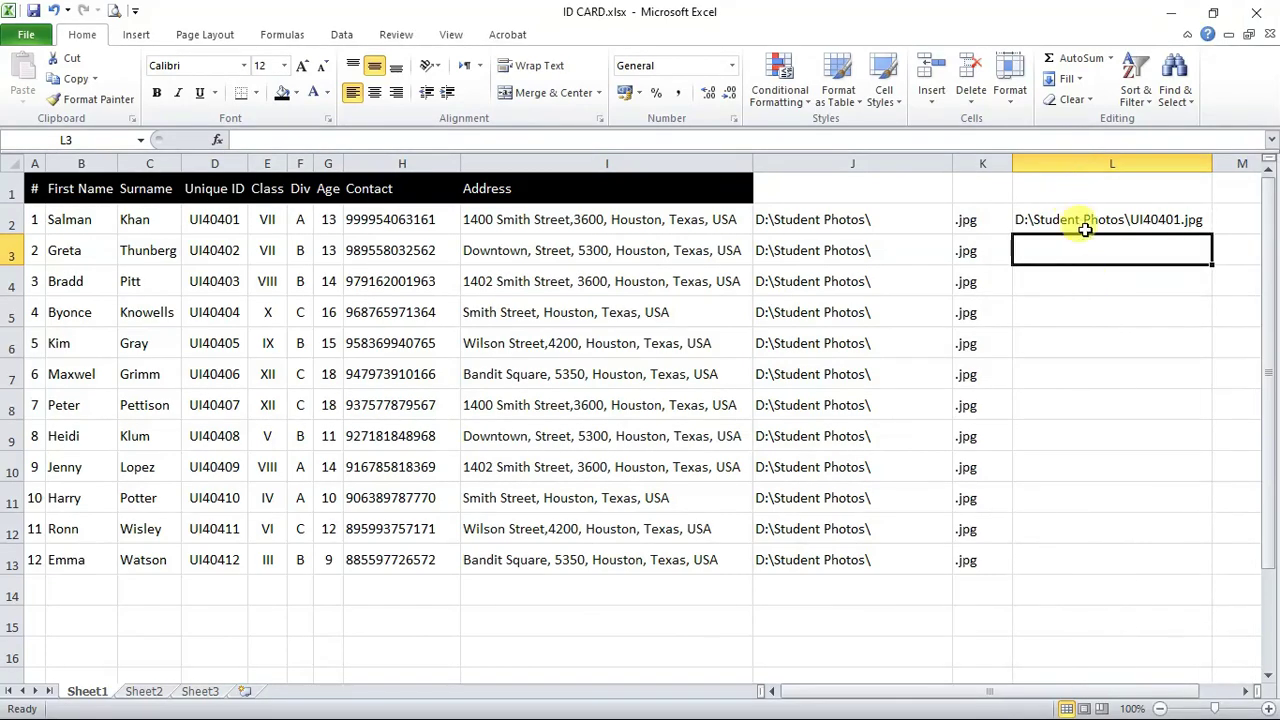
pyautogui.click(1045, 228)
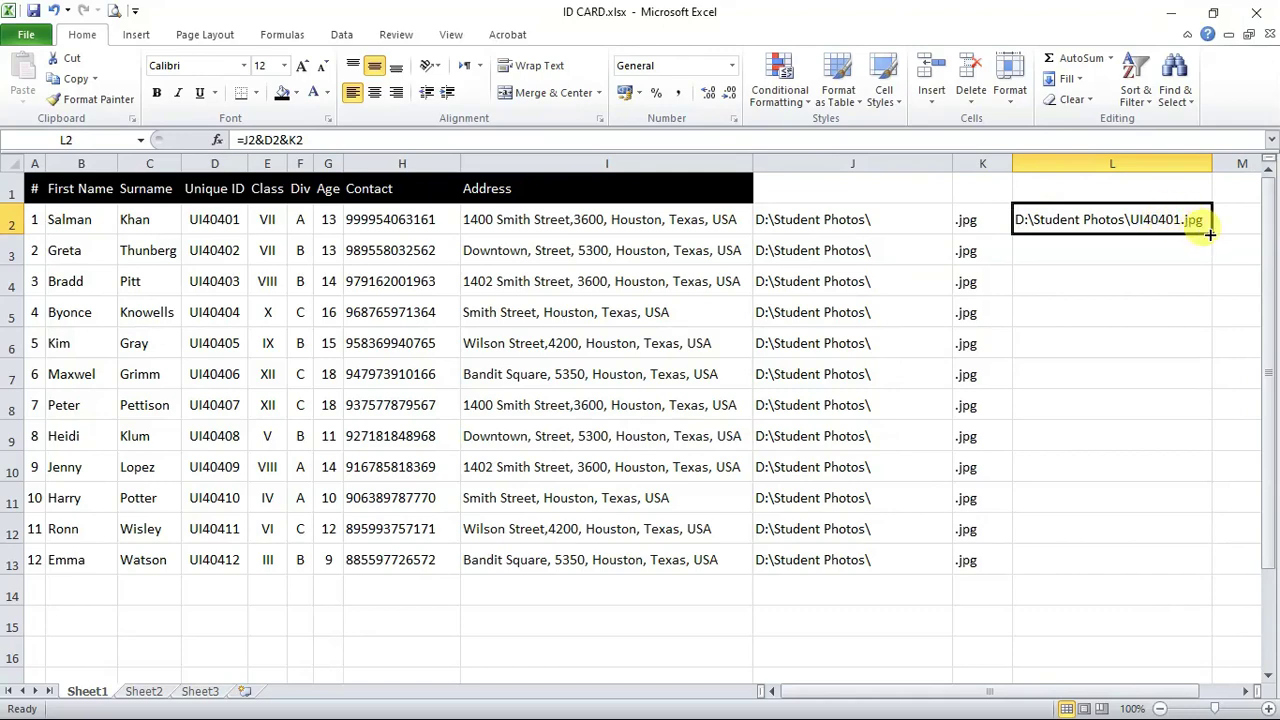
pyautogui.moveTo(1210, 234); pyautogui.dragTo(1216, 566)
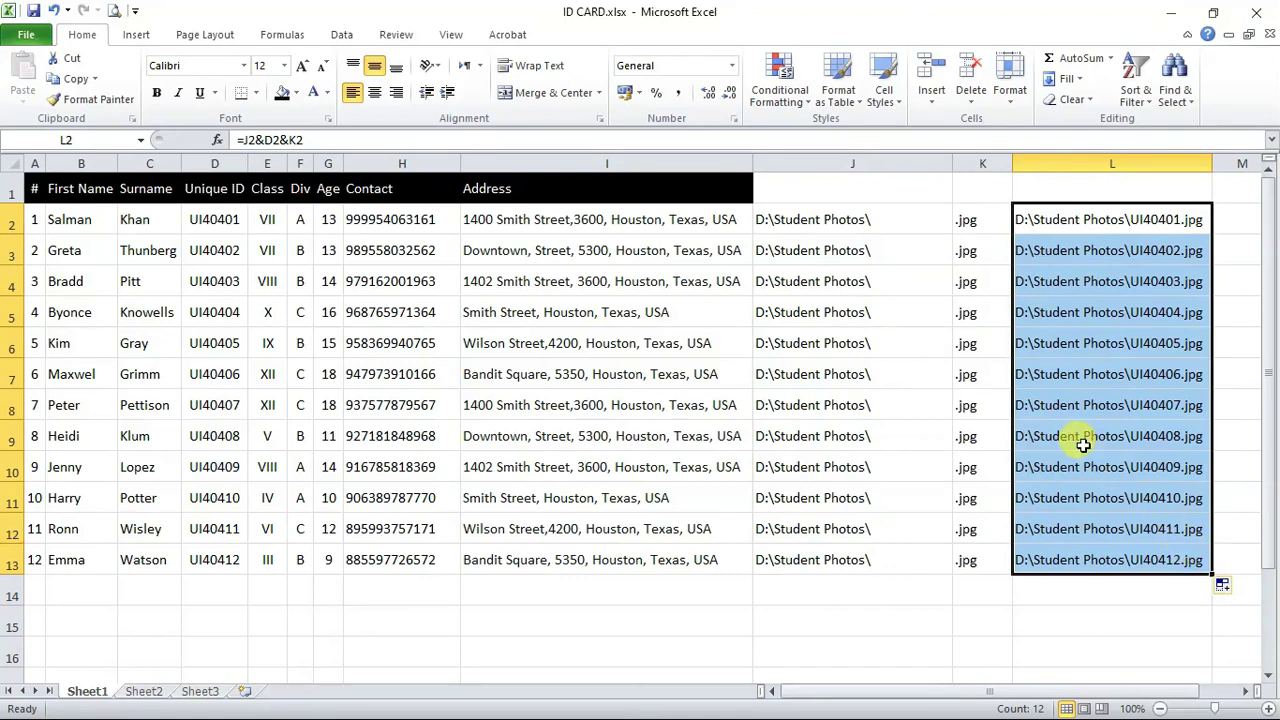
pyautogui.moveTo(1100, 220); pyautogui.dragTo(1146, 552)
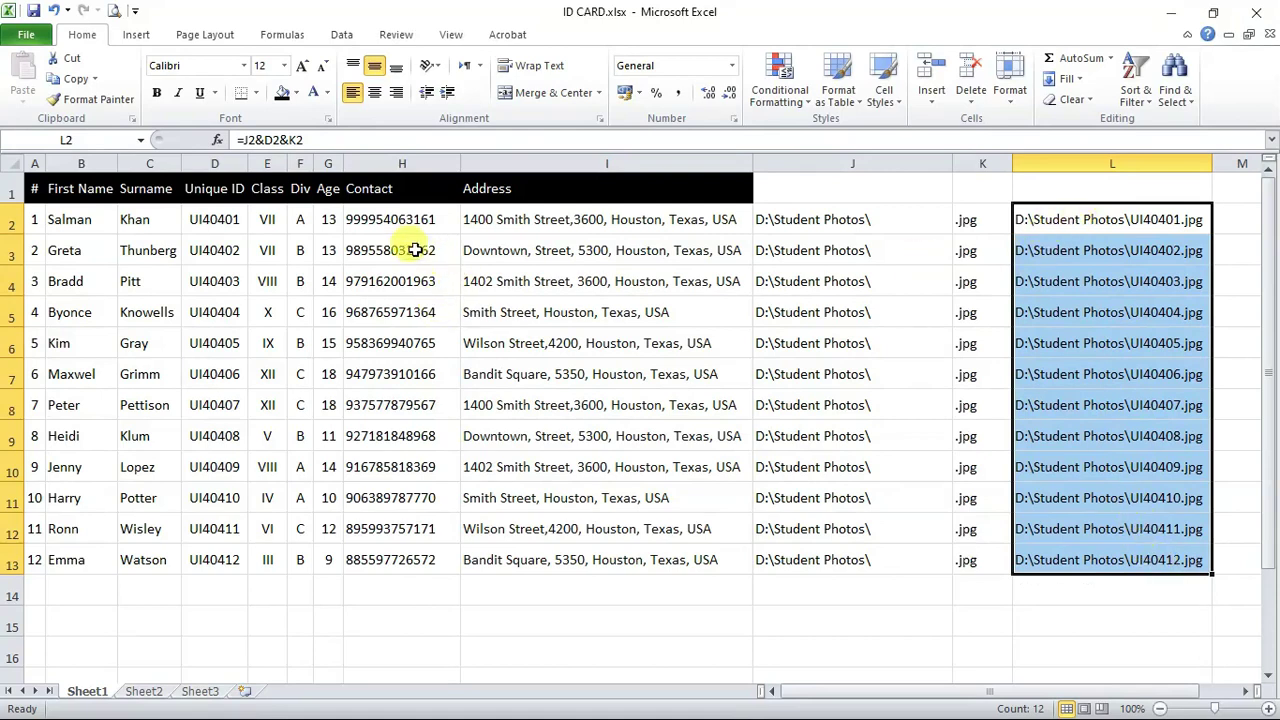
pyautogui.moveTo(230, 222); pyautogui.dragTo(216, 558)
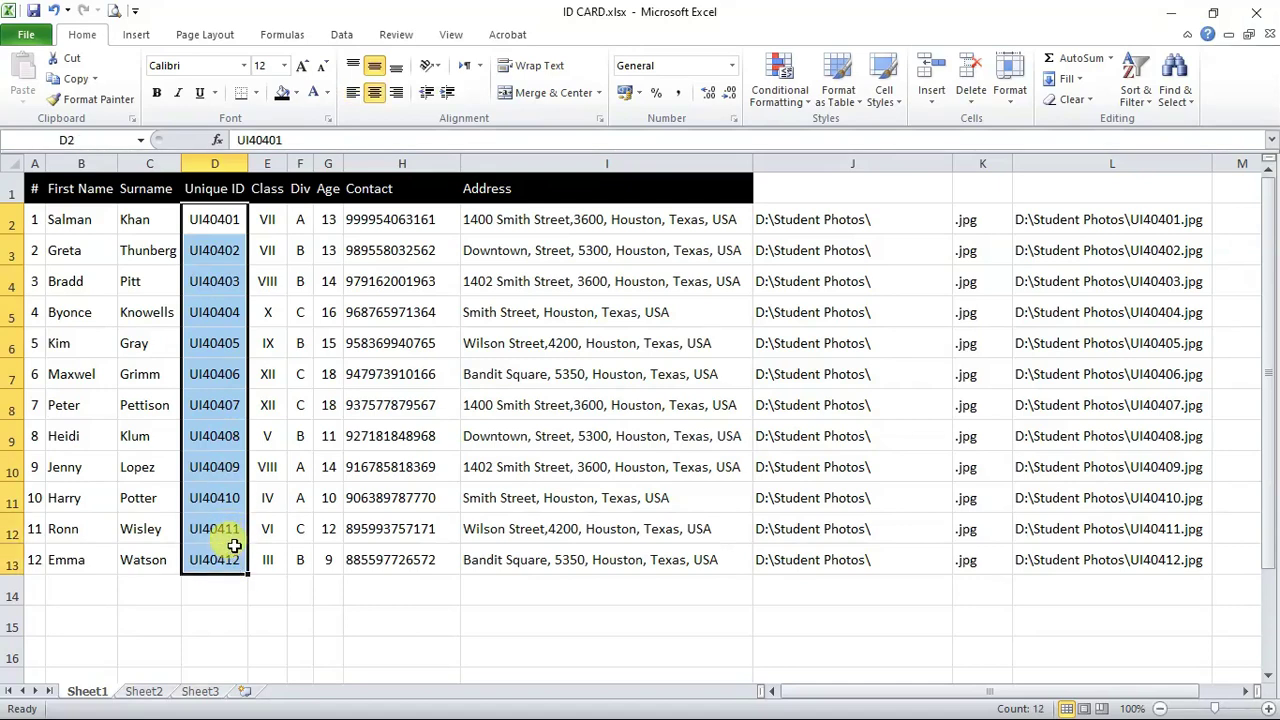
# Step: Enter the header Photos in cell L1 above the photo paths
pyautogui.click(1058, 192)
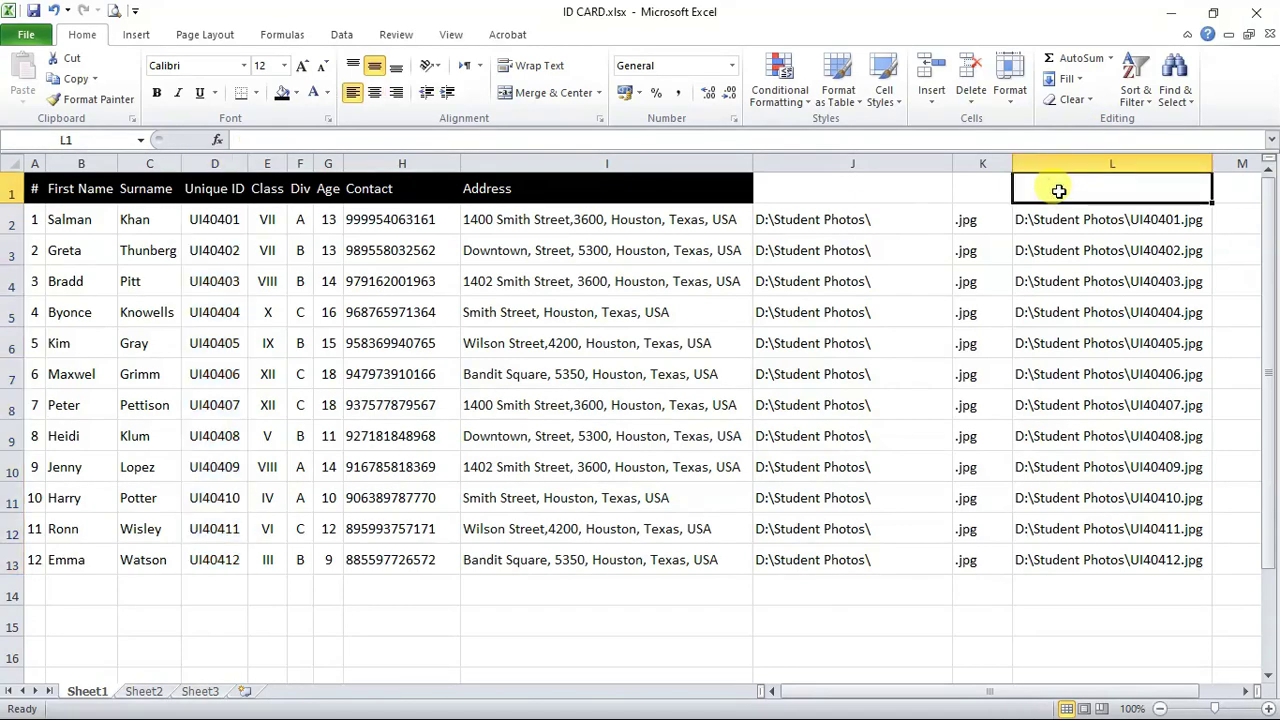
pyautogui.write('P')
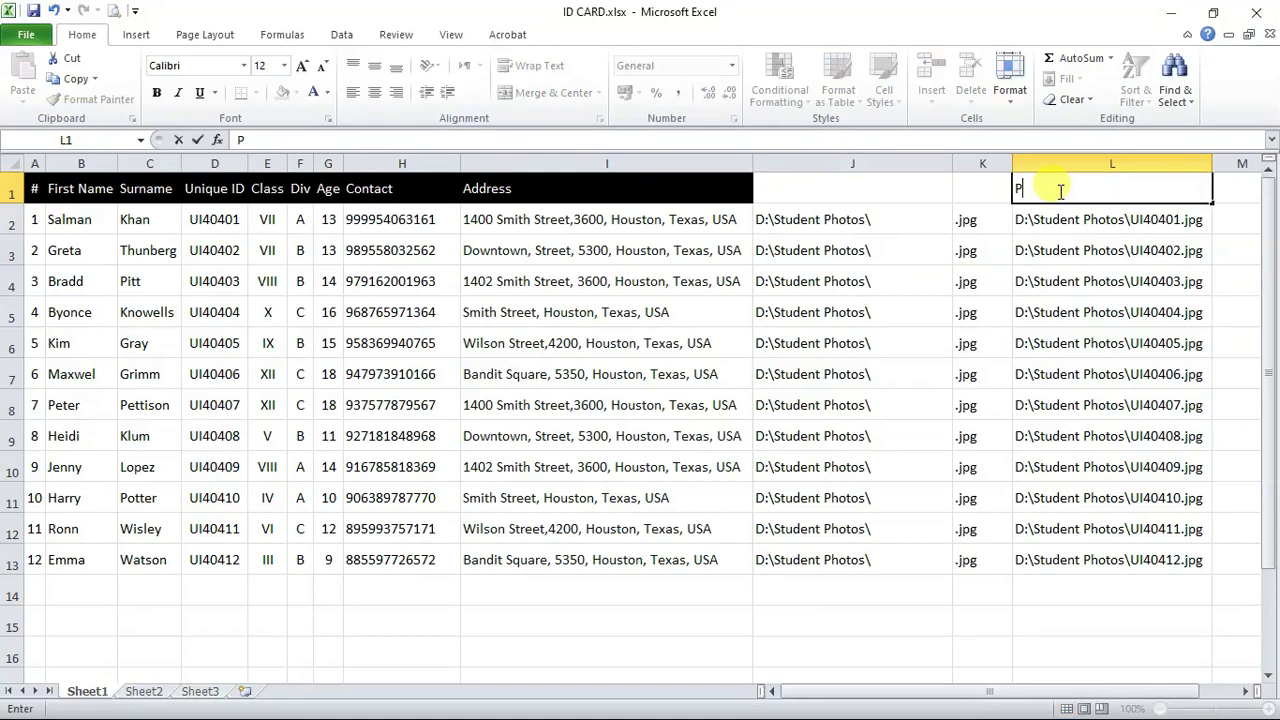
pyautogui.write('hotos')
# Step: Copy the whole Photos column L and paste it as values only
pyautogui.click(1062, 163)
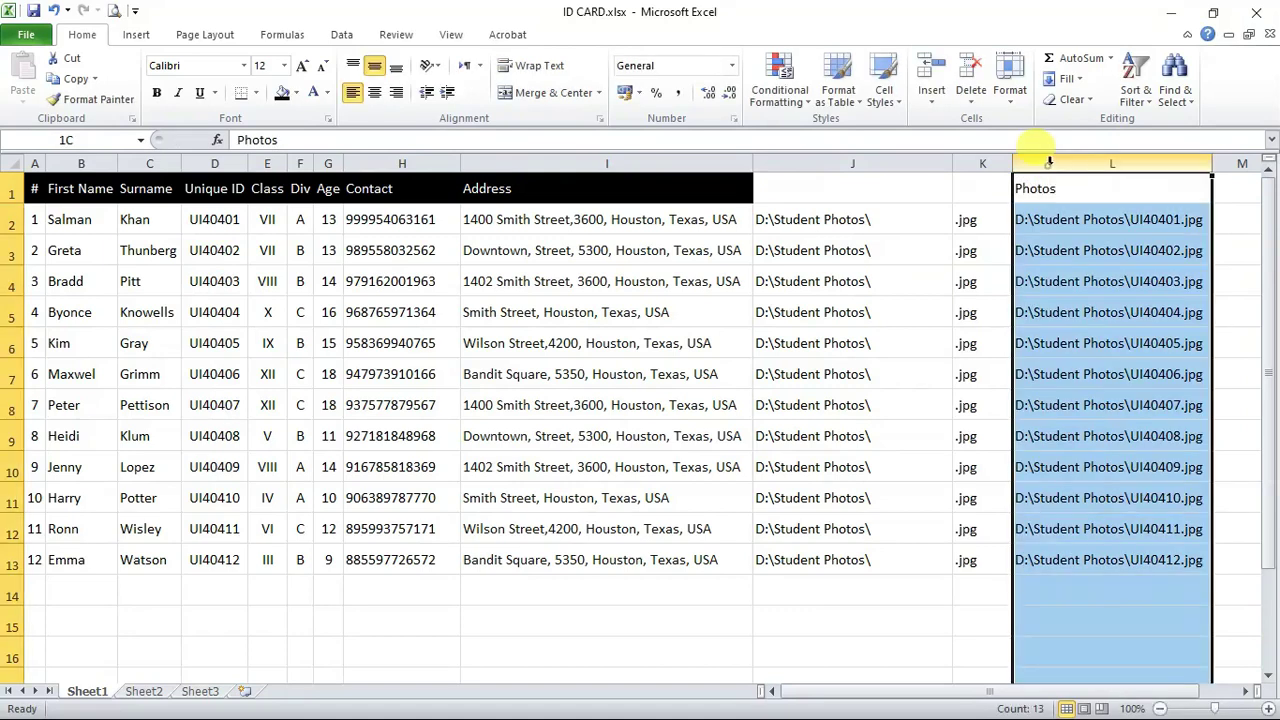
pyautogui.rightClick(1062, 163)
pyautogui.click(1092, 195)
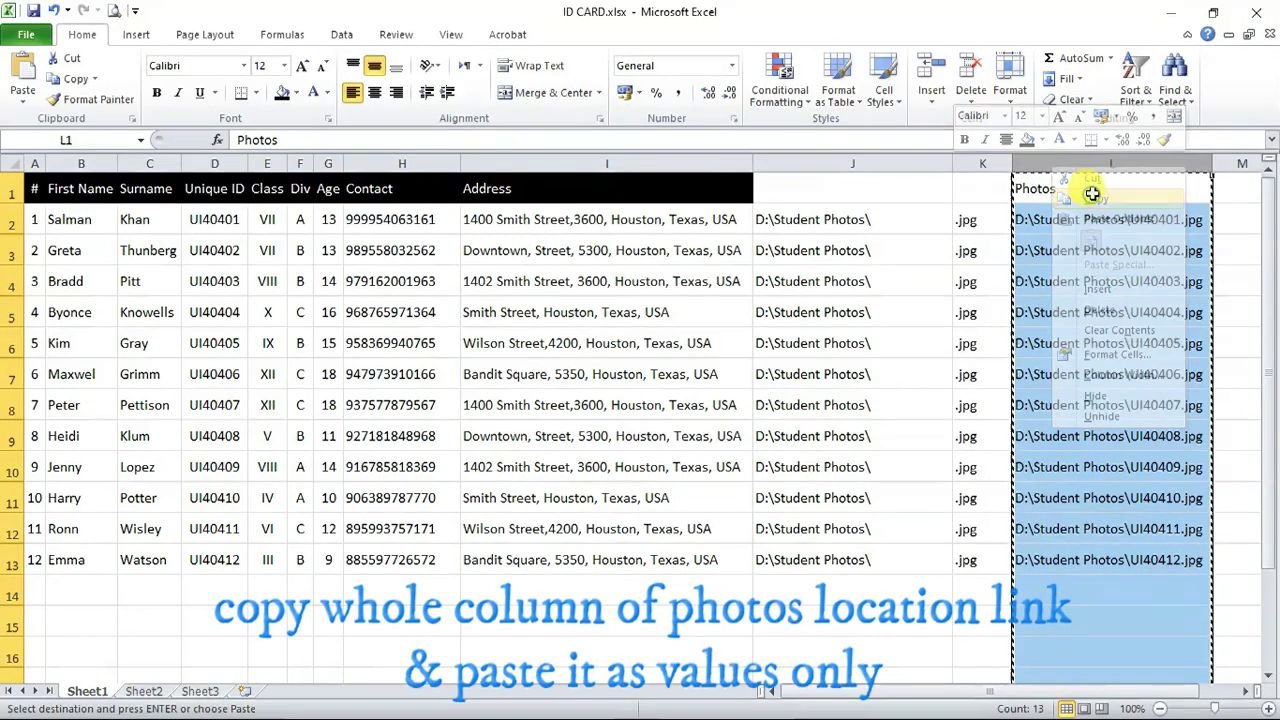
pyautogui.click(22, 100)
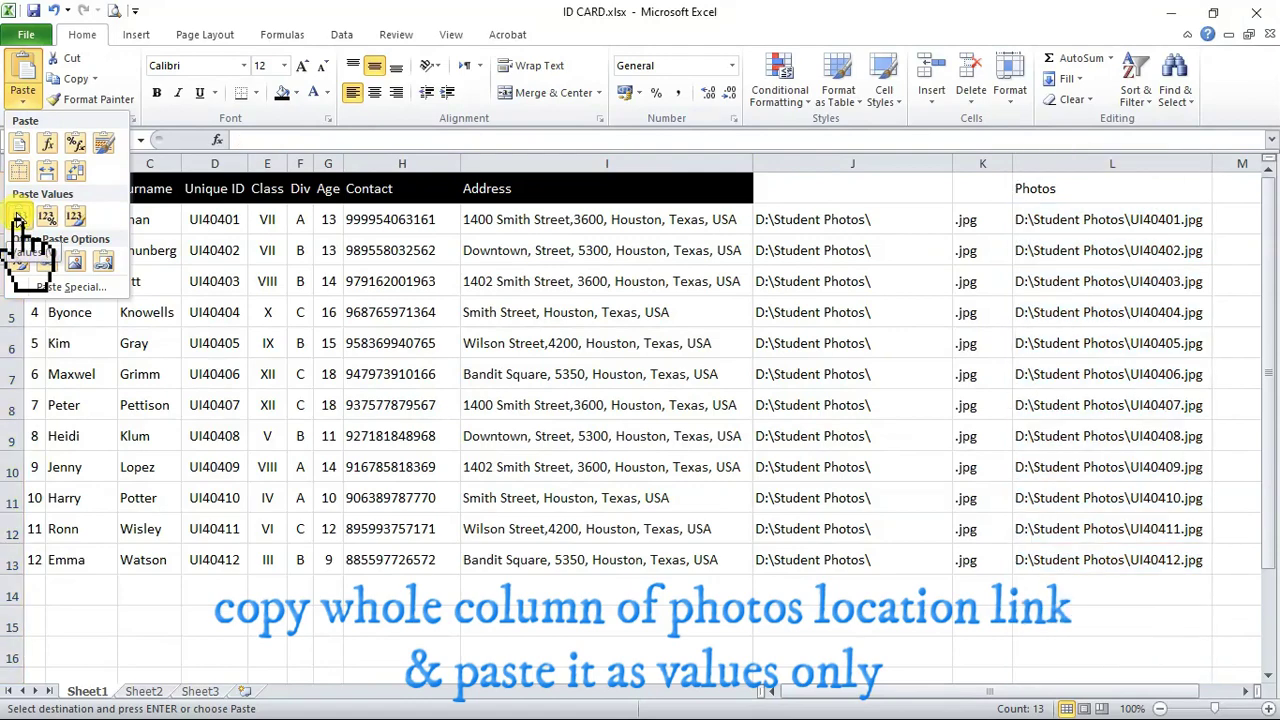
pyautogui.click(18, 215)
# Step: Delete the helper columns J and K holding the folder path and the .jpg extension
pyautogui.moveTo(982, 163); pyautogui.dragTo(820, 164)
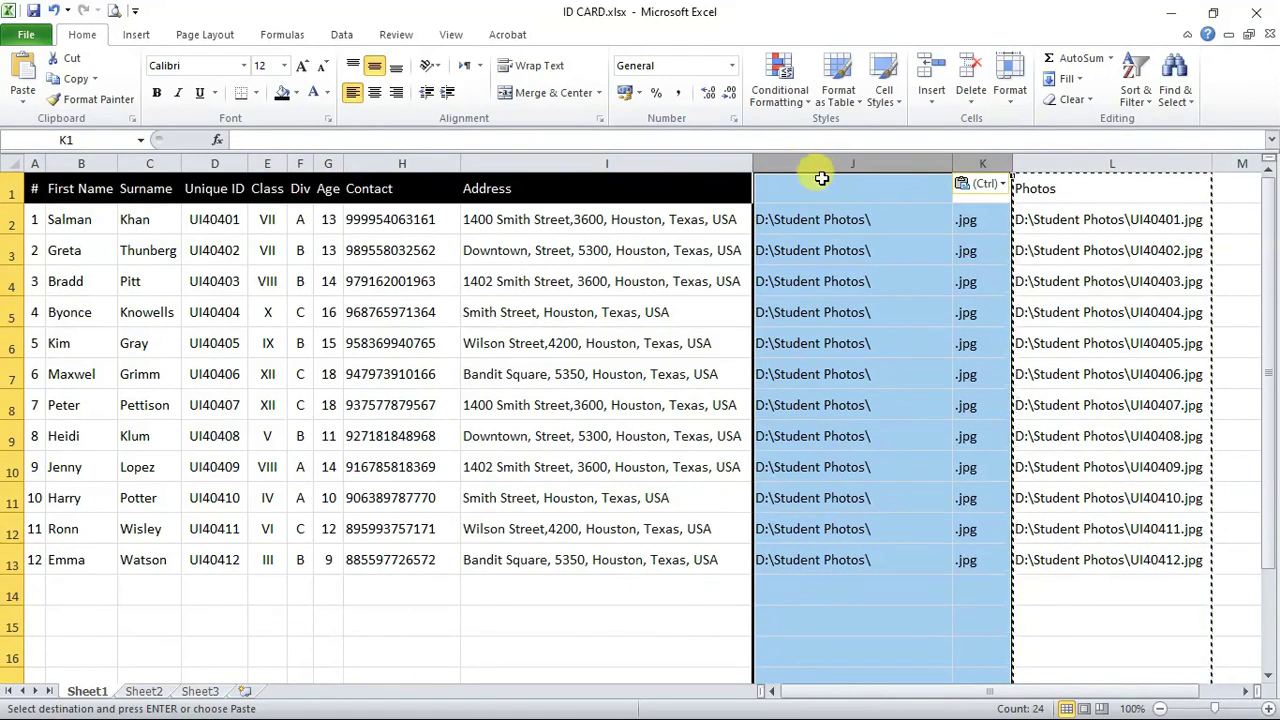
pyautogui.rightClick(822, 164)
pyautogui.click(869, 311)
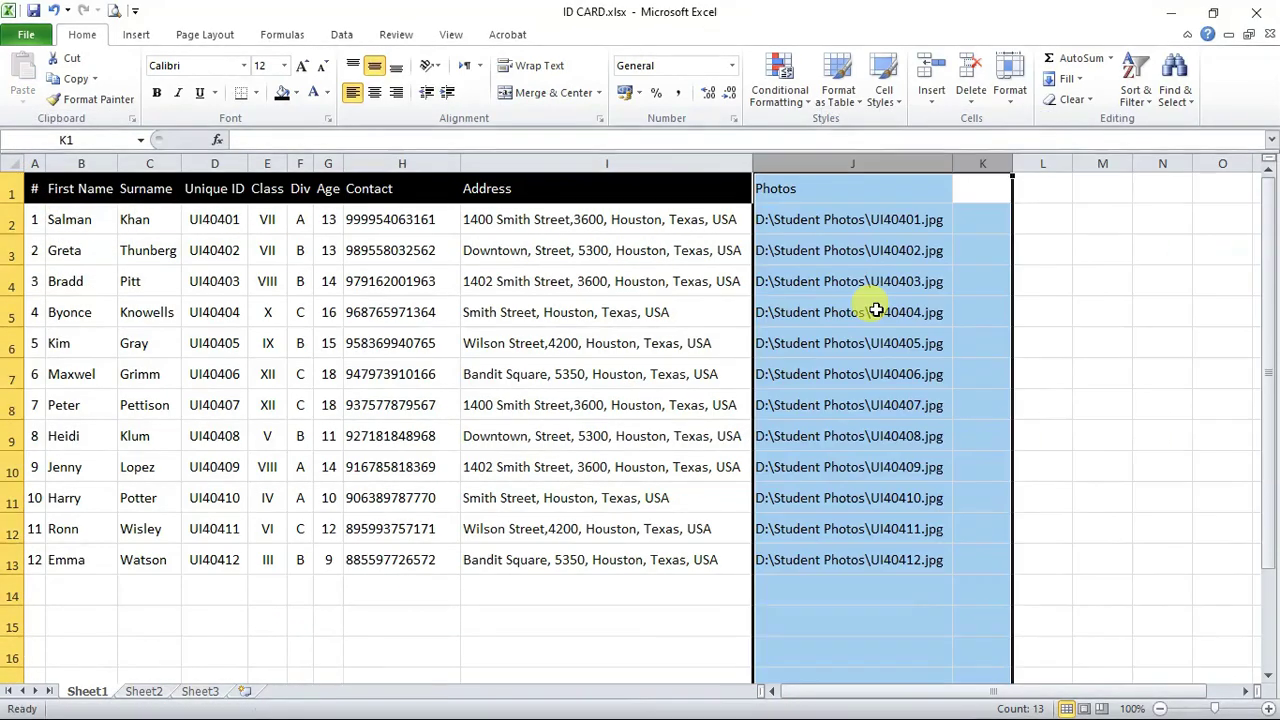
pyautogui.click(866, 293)
# Step: Format the Photos header in J1 with a black fill, white text and centred alignment
pyautogui.click(836, 190)
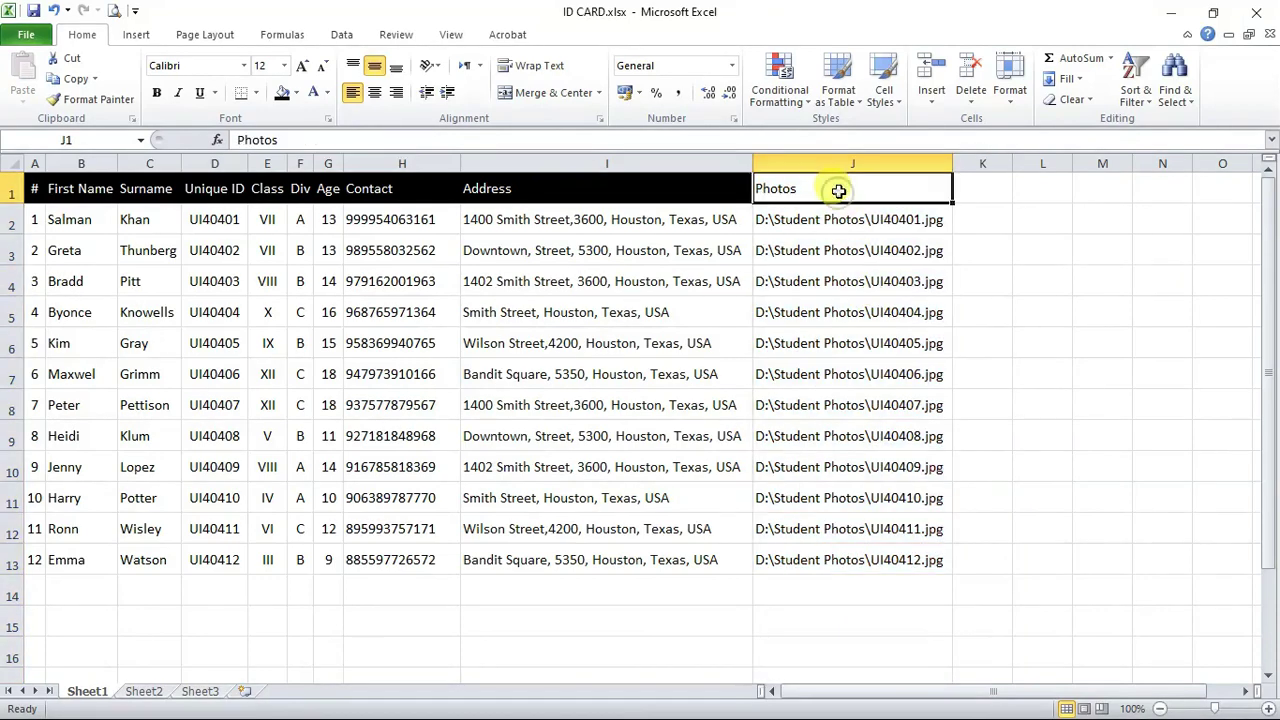
pyautogui.click(282, 100)
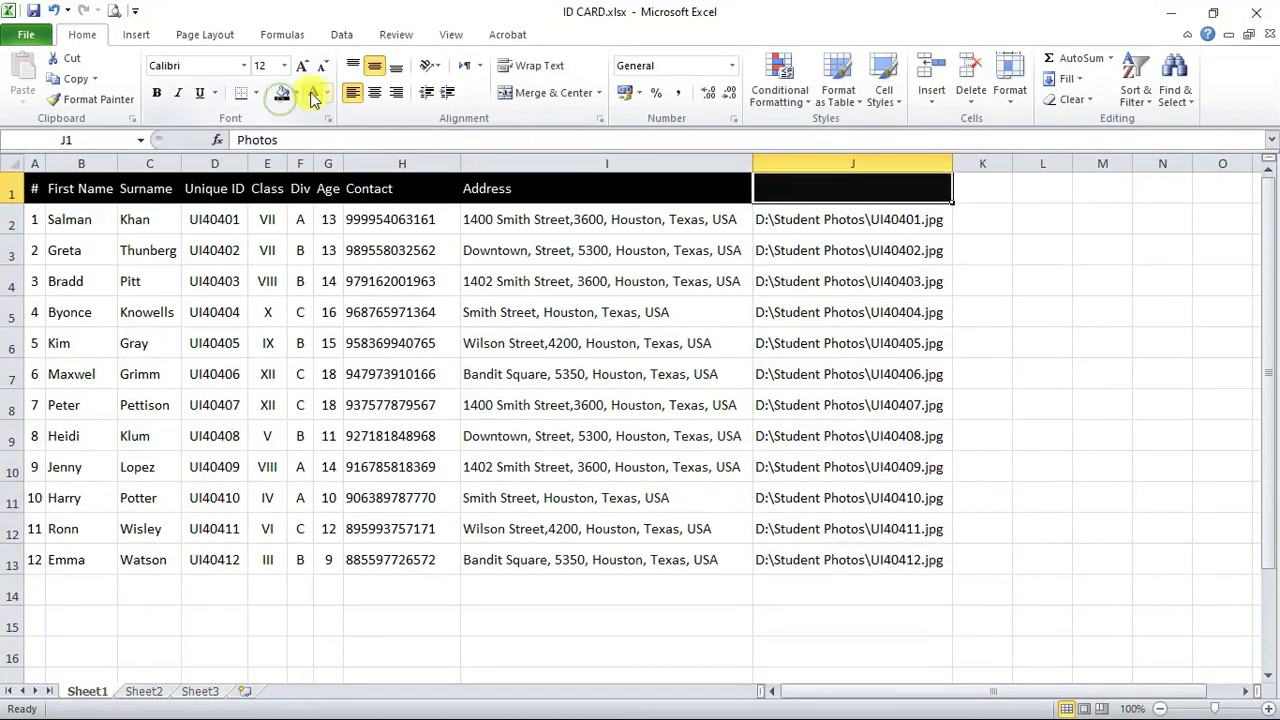
pyautogui.click(505, 280)
pyautogui.click(795, 184)
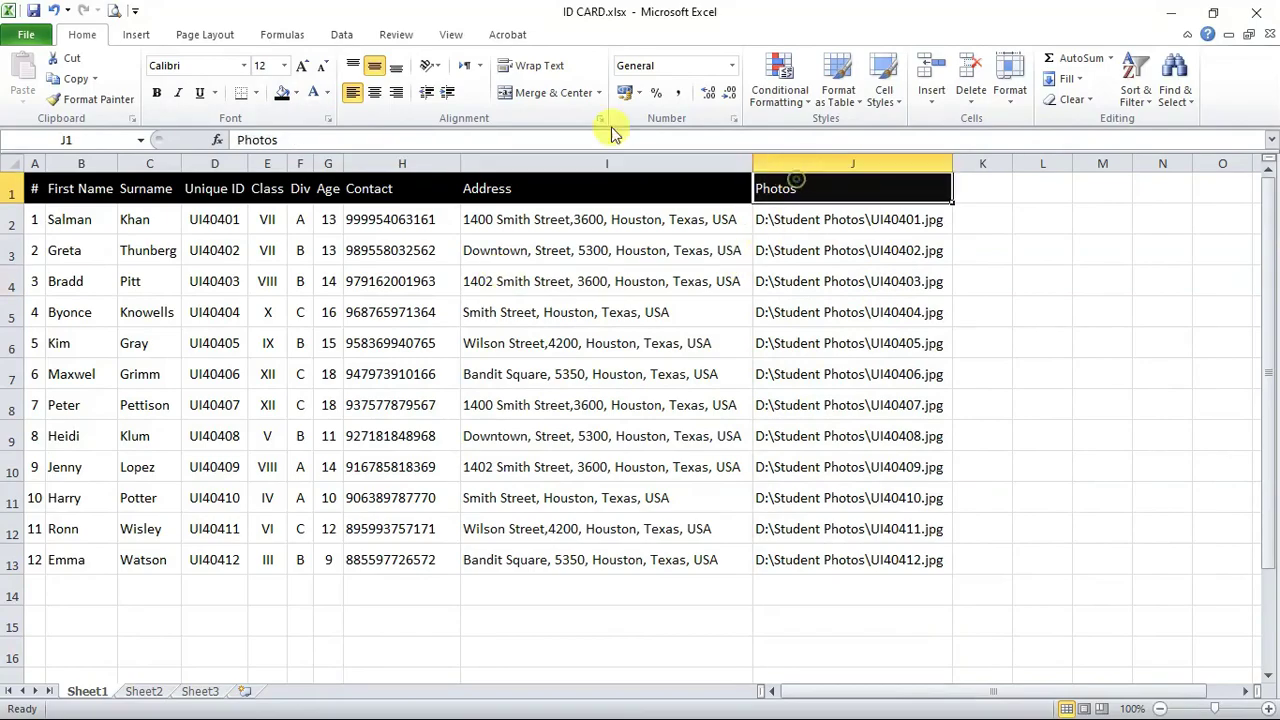
pyautogui.click(374, 92)
pyautogui.click(537, 380)
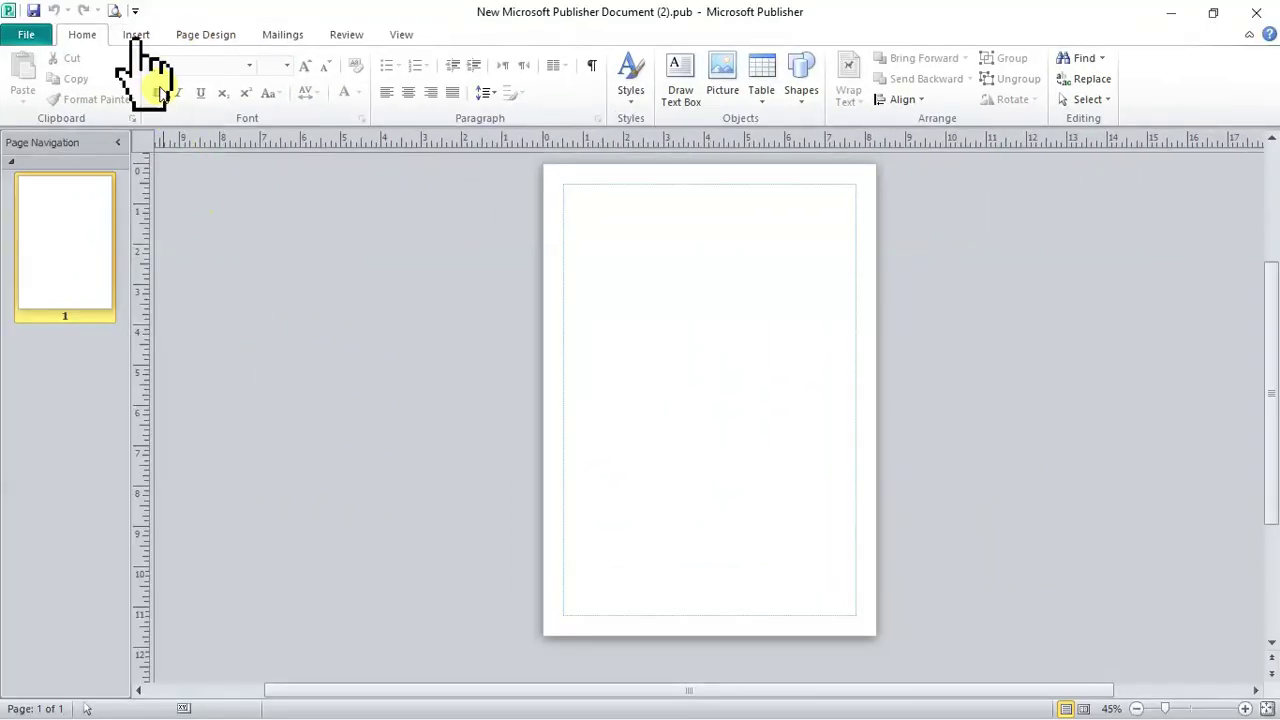
# Step: In the blank Publisher document, insert catalog pages and delete the empty page 1
pyautogui.click(137, 37)
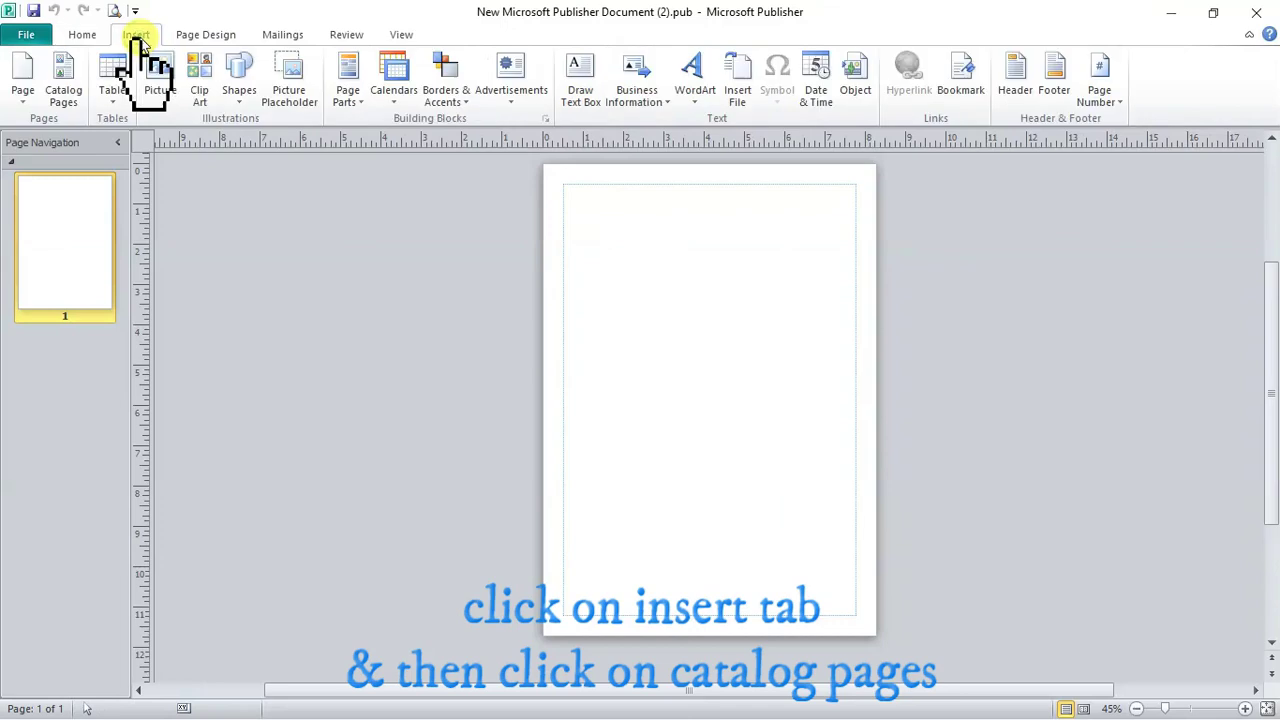
pyautogui.click(63, 85)
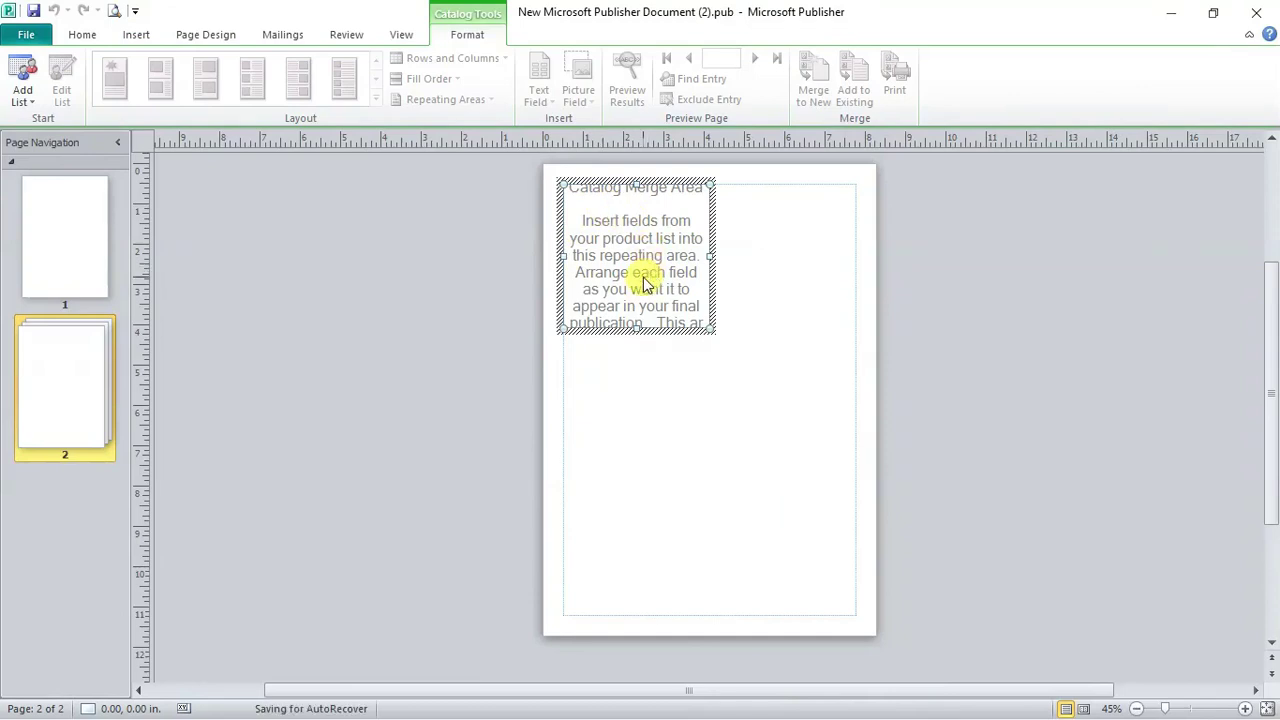
pyautogui.click(88, 239)
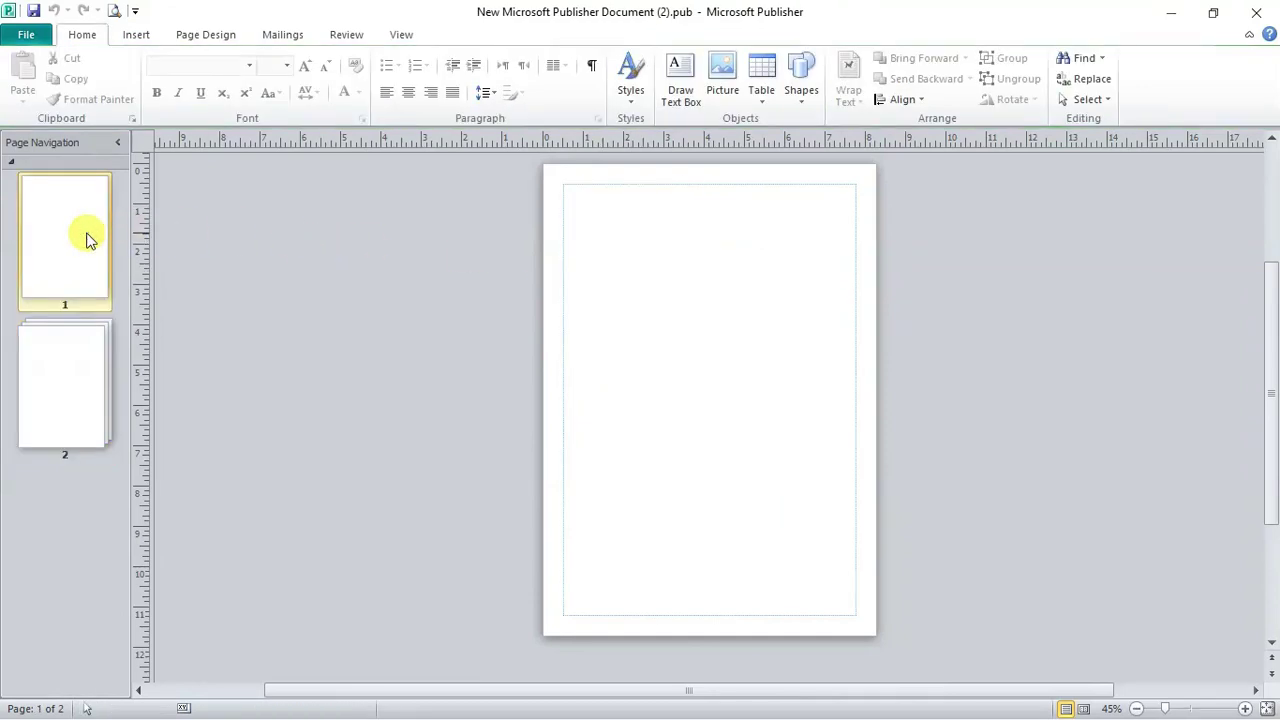
pyautogui.rightClick(88, 239)
pyautogui.click(124, 290)
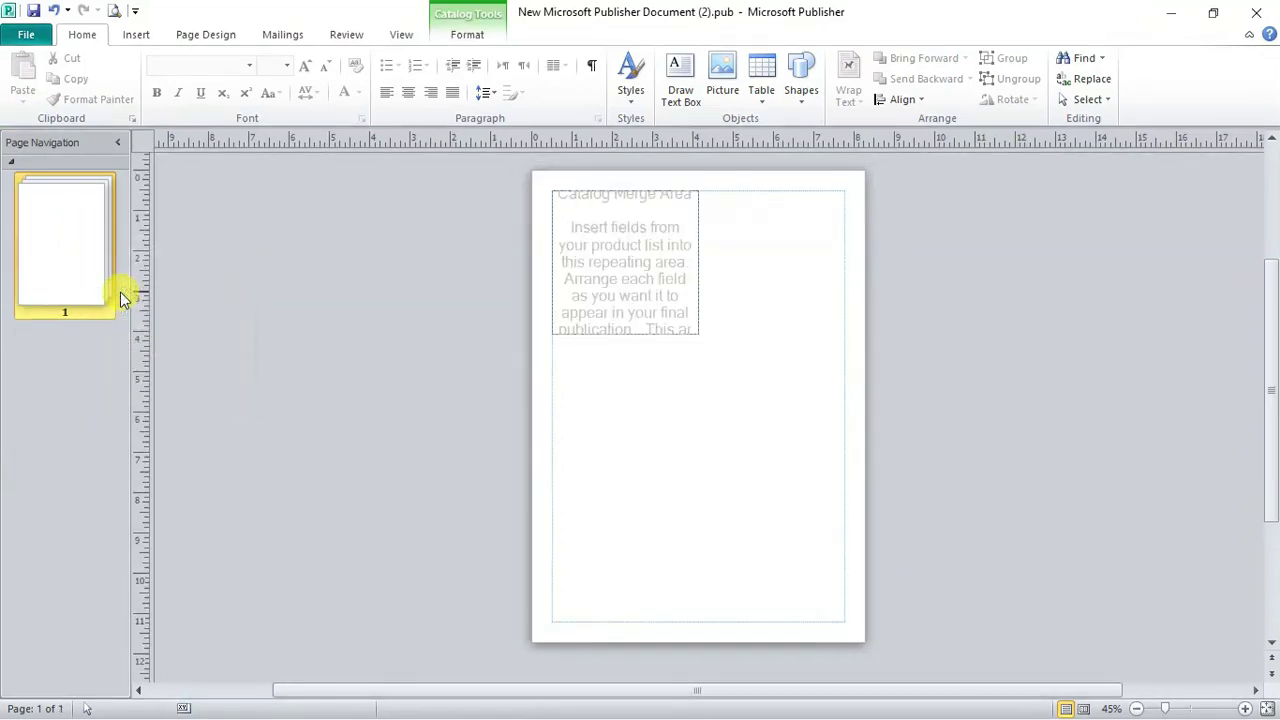
# Step: Add the existing list ID CARD.xlsx from the Mail merge folder on the Desktop as the catalog's data source
pyautogui.click(470, 38)
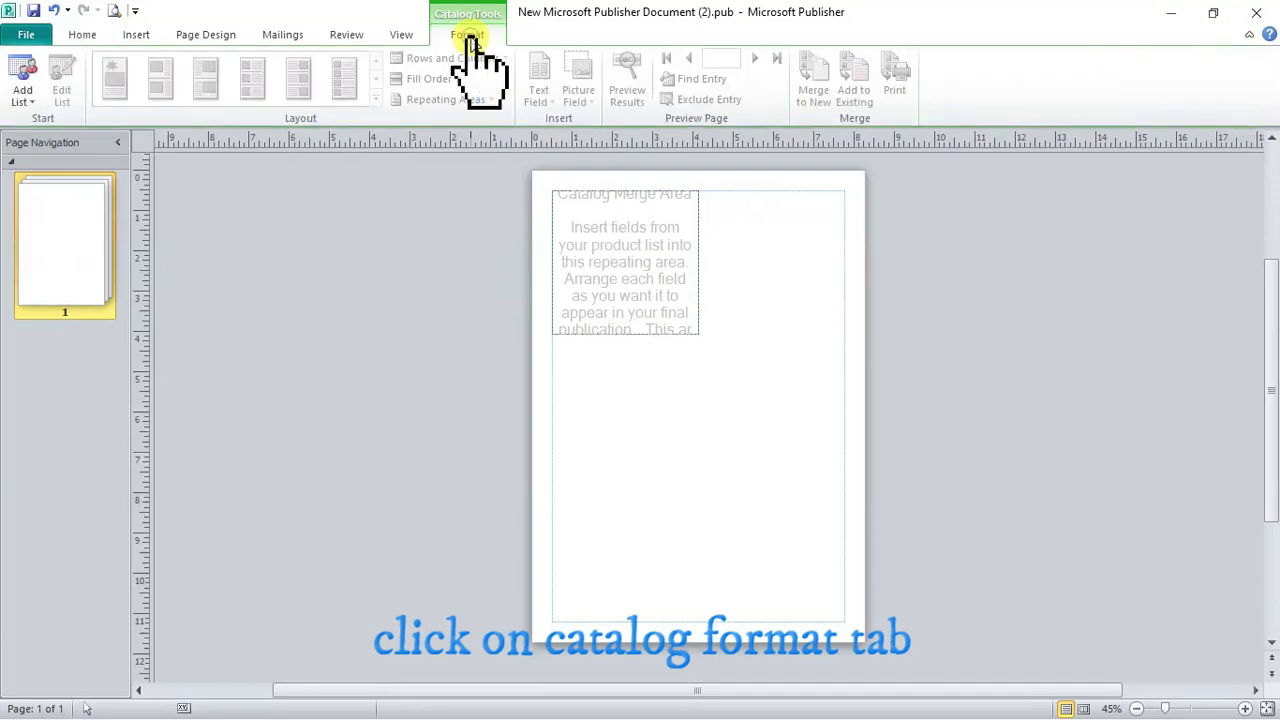
pyautogui.click(24, 100)
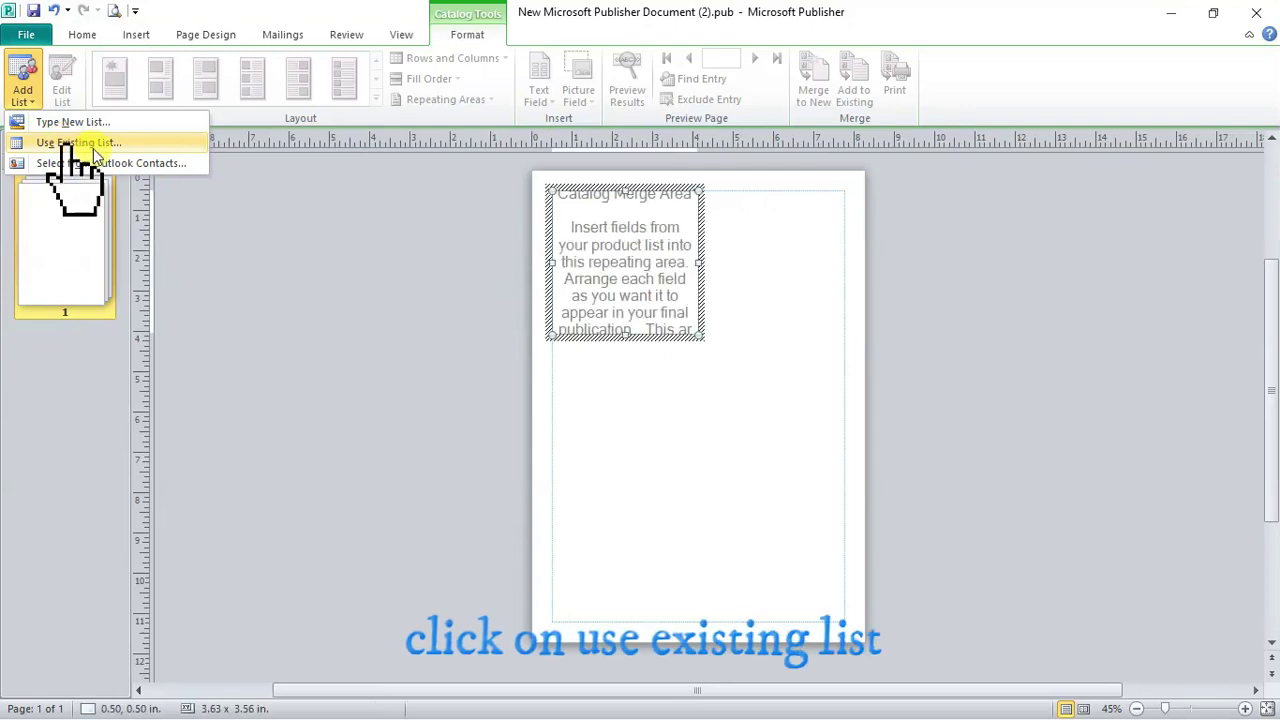
pyautogui.click(93, 145)
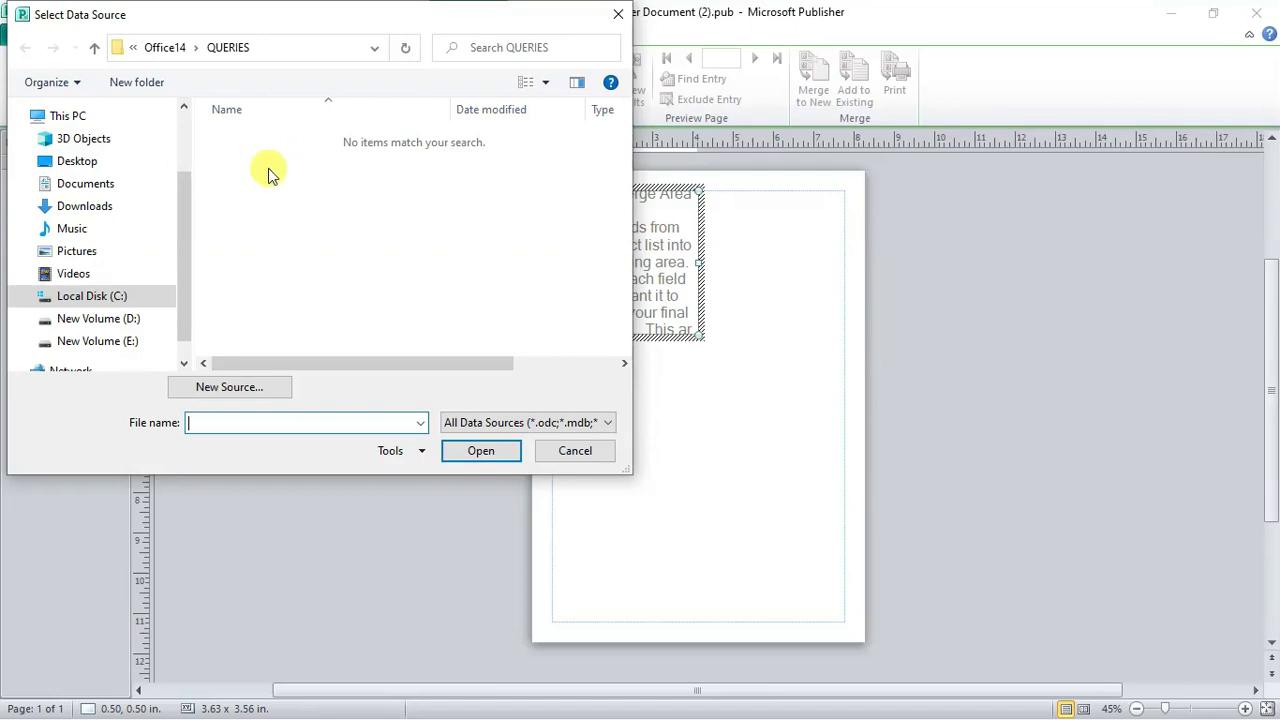
pyautogui.moveTo(181, 208); pyautogui.dragTo(182, 223)
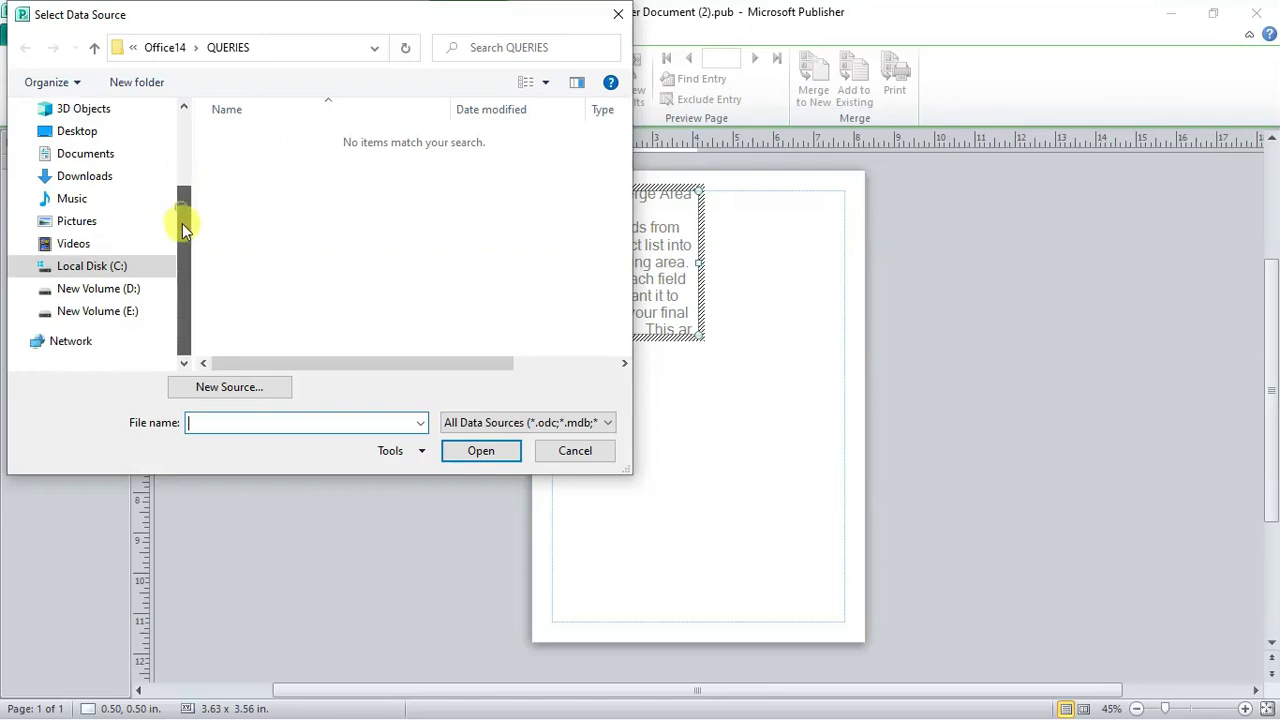
pyautogui.click(80, 131)
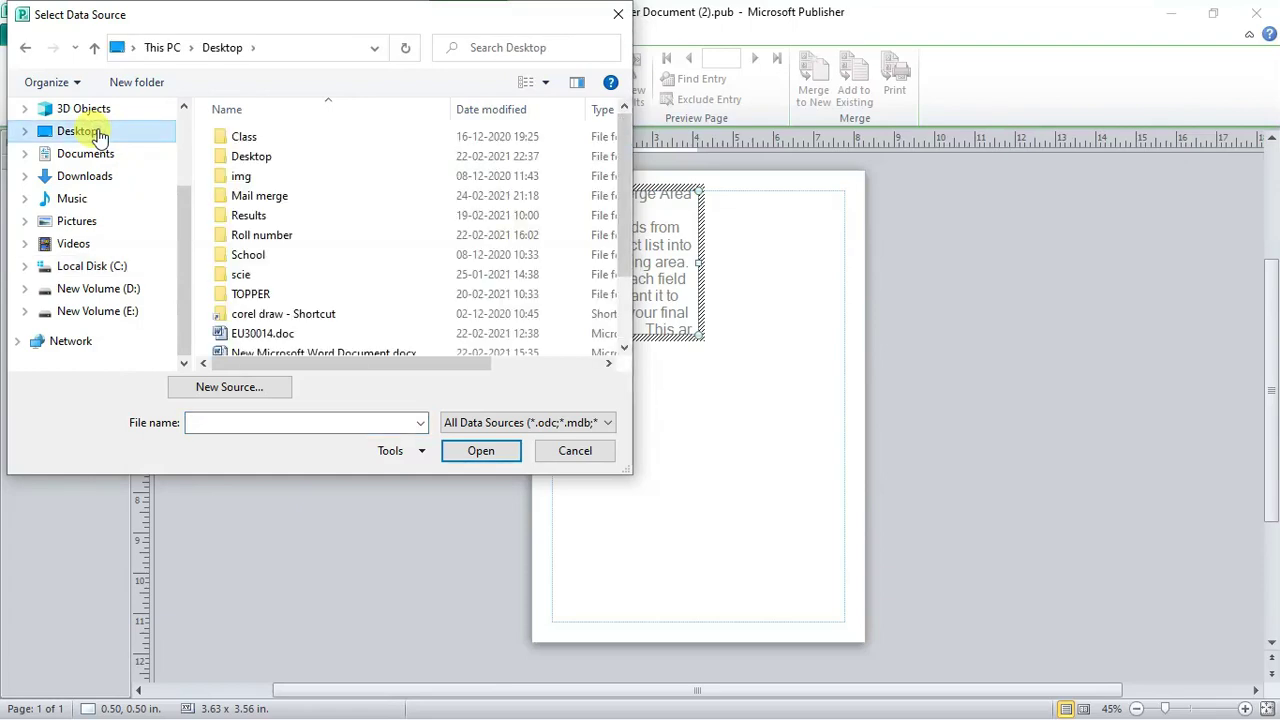
pyautogui.click(241, 199)
pyautogui.doubleClick(241, 199)
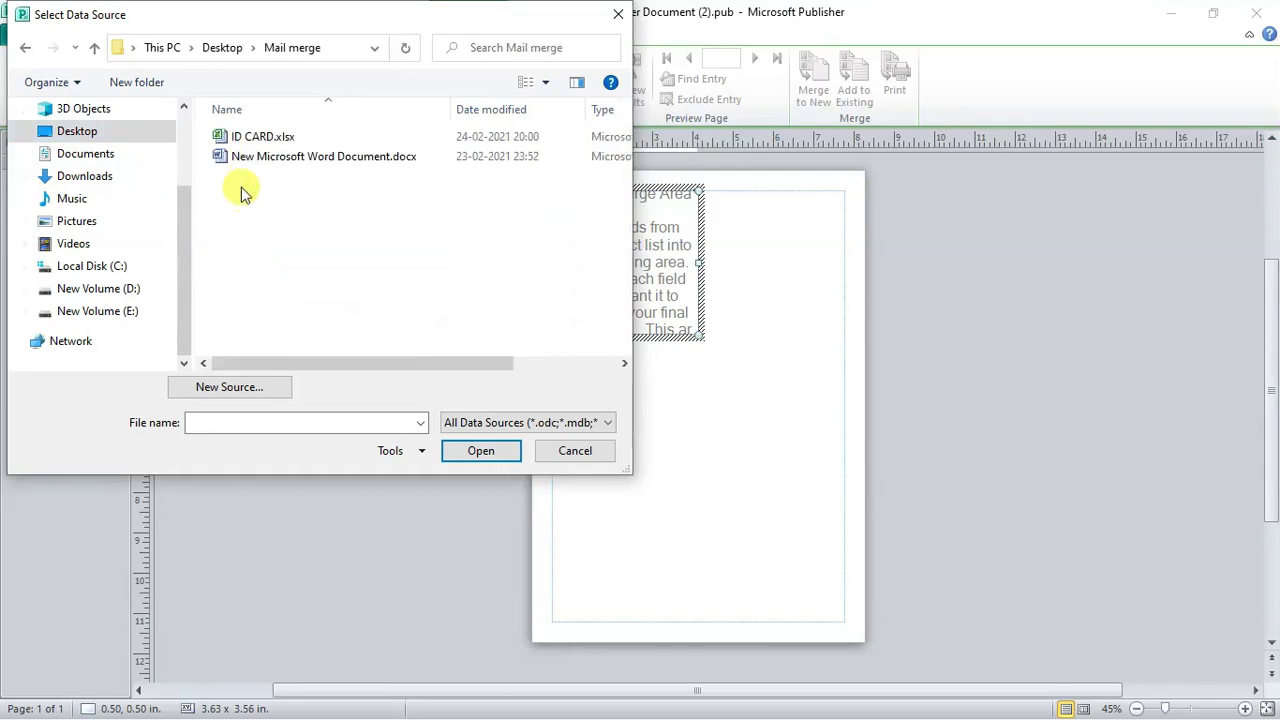
pyautogui.click(262, 140)
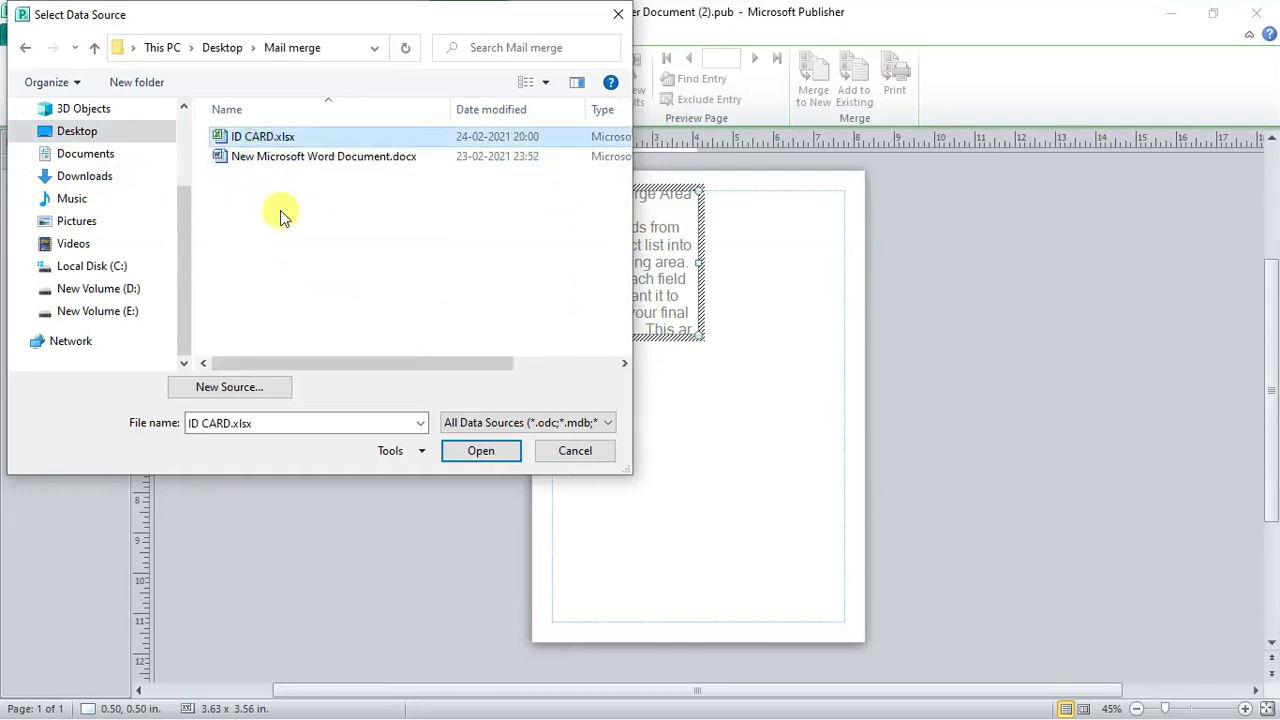
pyautogui.click(475, 451)
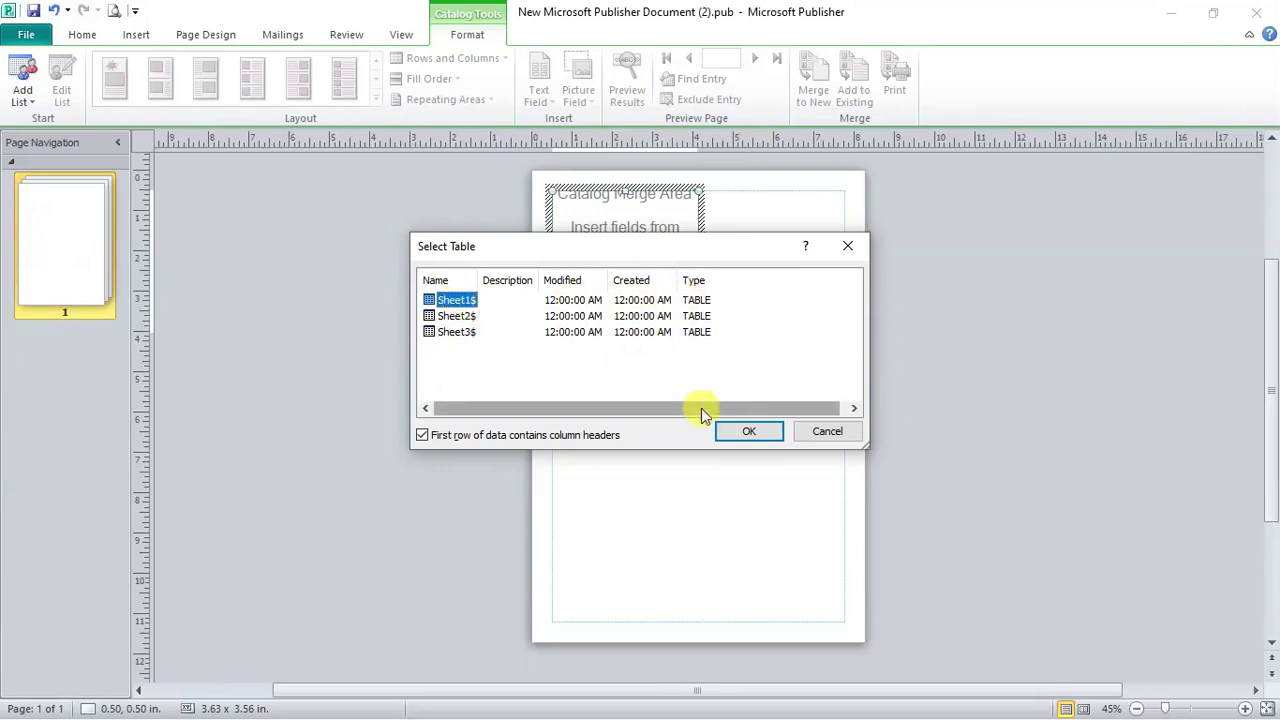
# Step: Choose the Sheet1$ table with its first row as column headers and review the records in the merge list
pyautogui.click(748, 432)
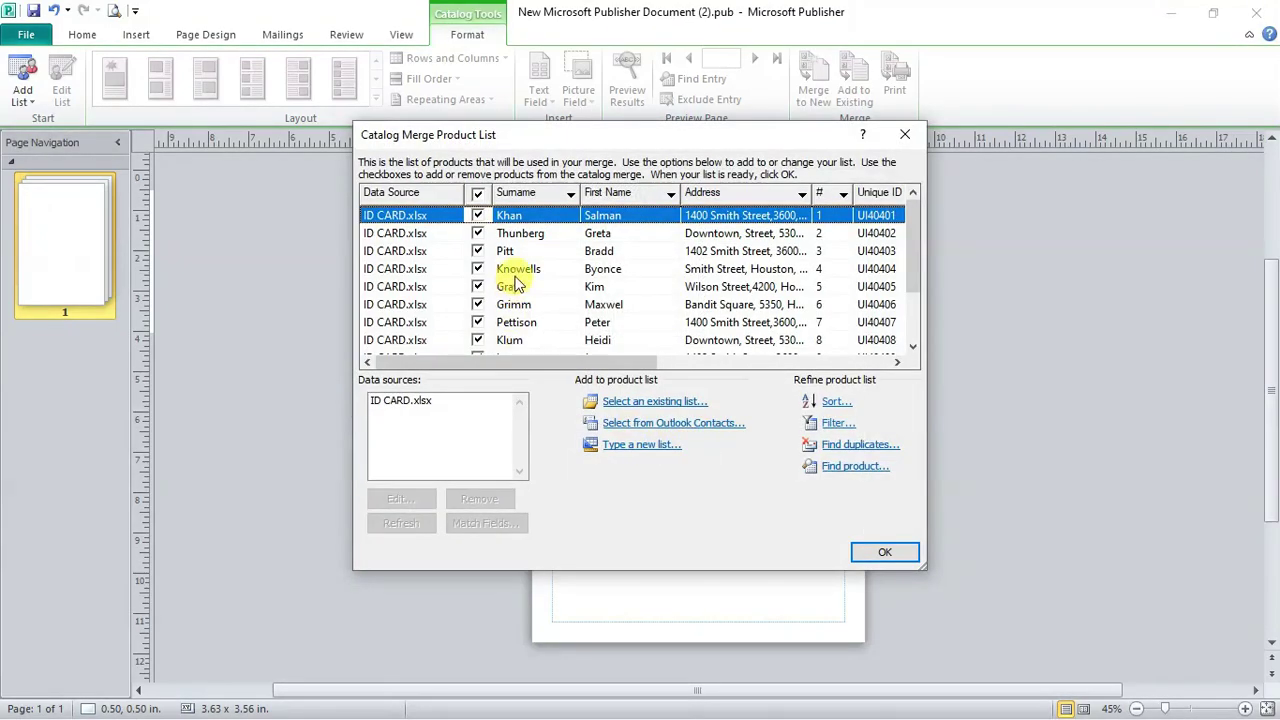
pyautogui.scroll(-2, 508, 282)
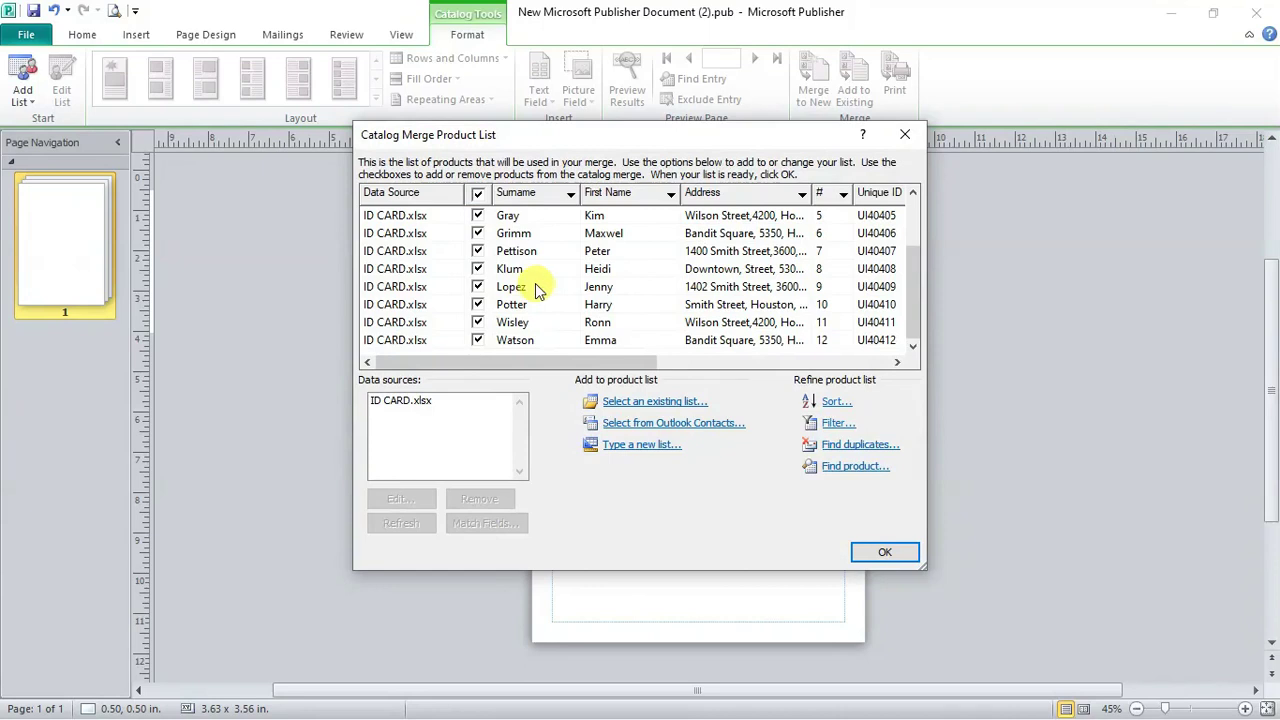
pyautogui.scroll(2, 536, 285)
pyautogui.scroll(-2, 536, 285)
pyautogui.press('Home')
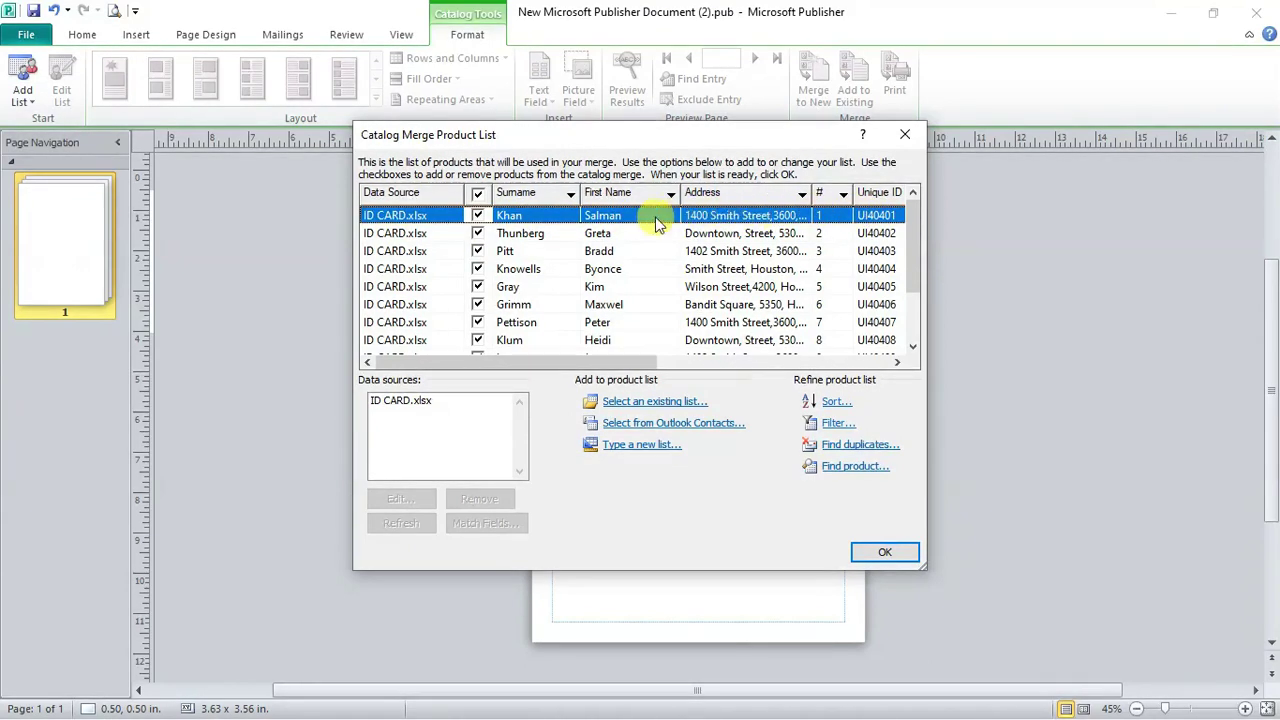
# Step: Try excluding individual student records from the merge list and include them again
pyautogui.click(478, 216)
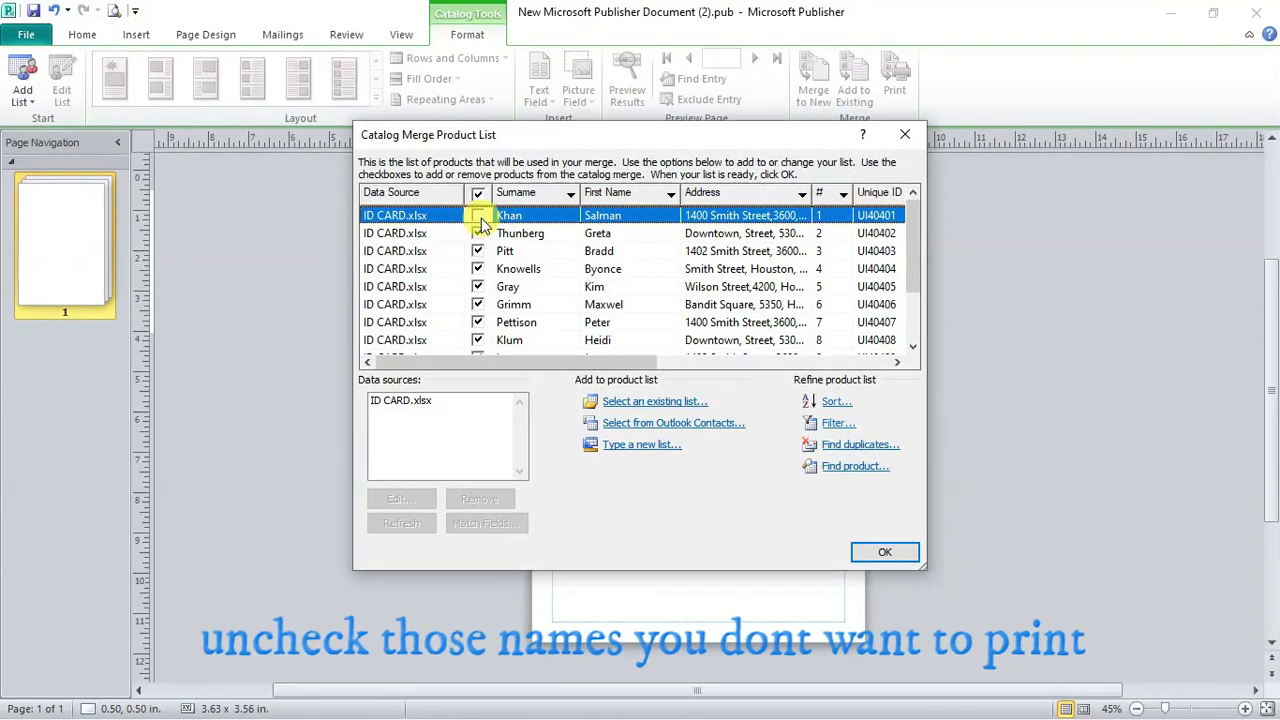
pyautogui.click(480, 232)
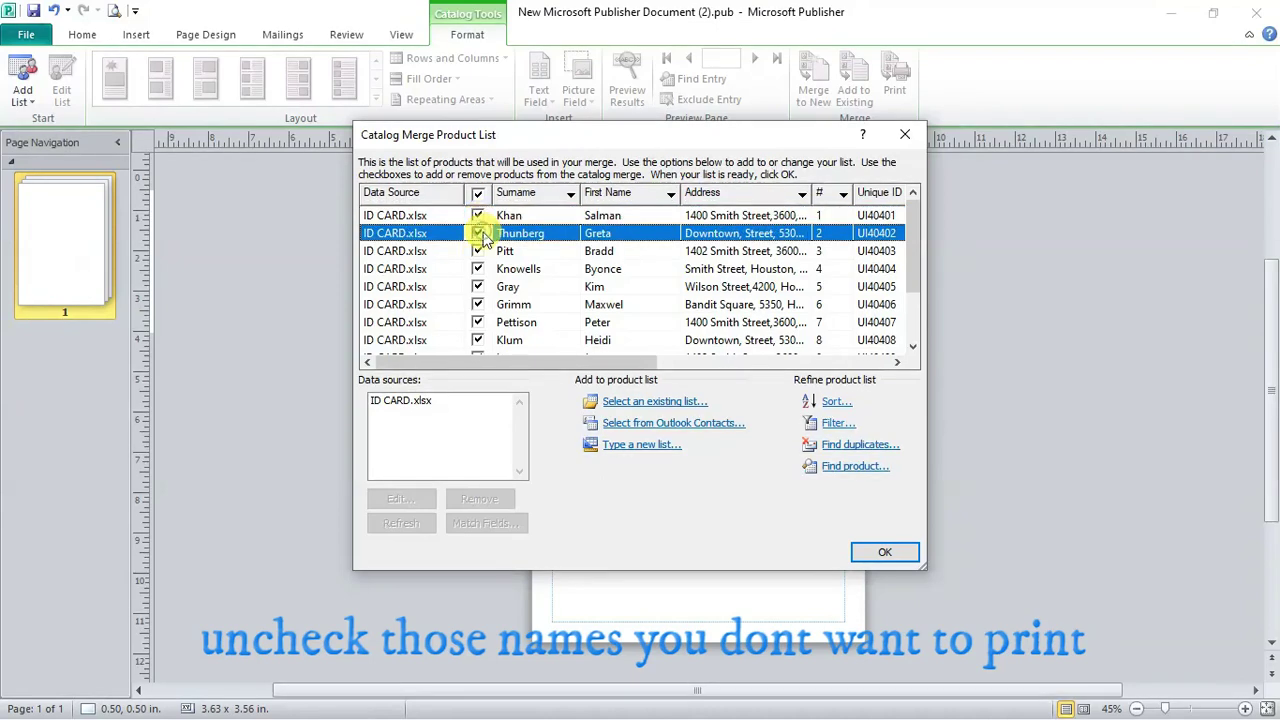
pyautogui.click(478, 251)
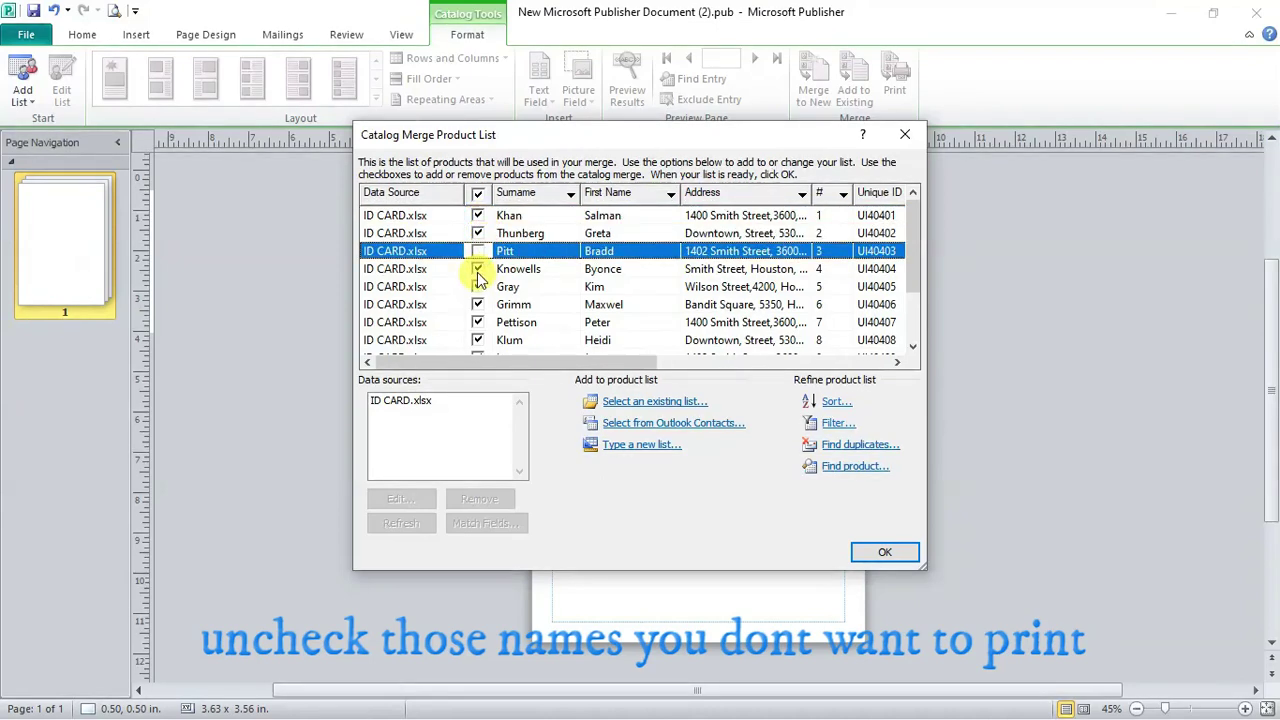
pyautogui.click(478, 269)
pyautogui.click(478, 287)
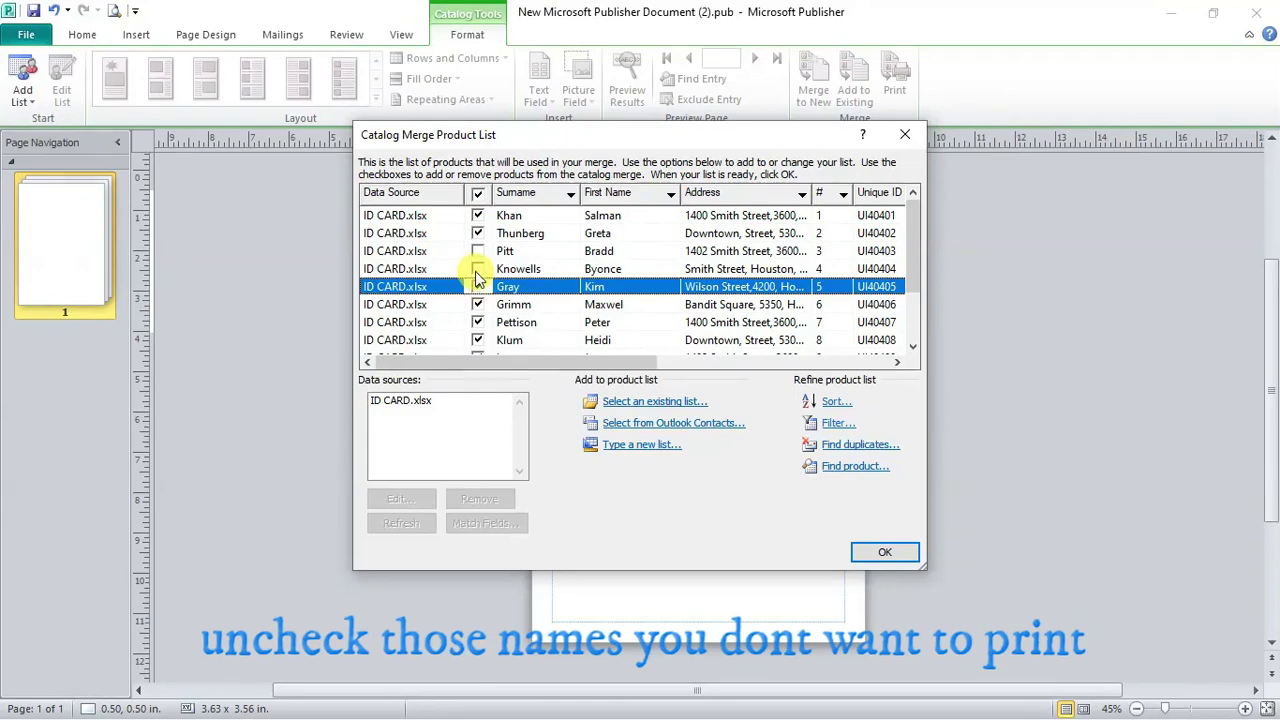
pyautogui.click(477, 269)
pyautogui.click(477, 251)
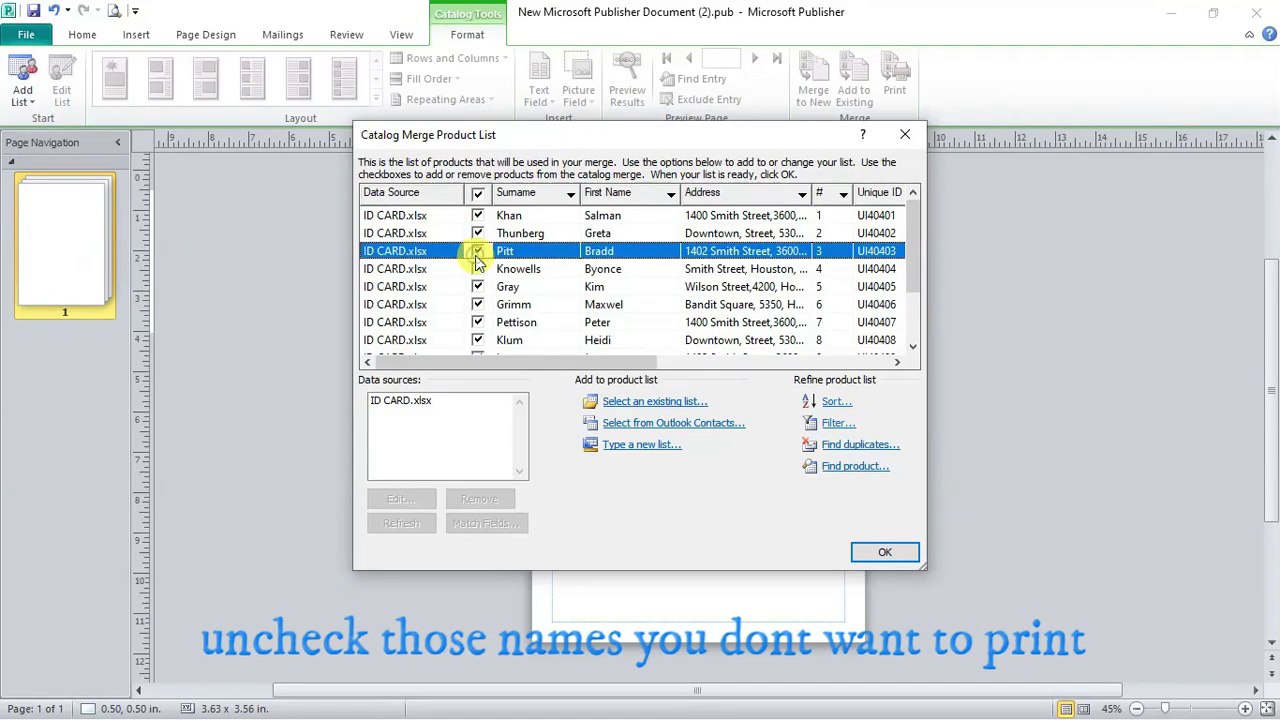
# Step: Accept the merge list with all records included, and reopen it once to check the entries
pyautogui.click(884, 550)
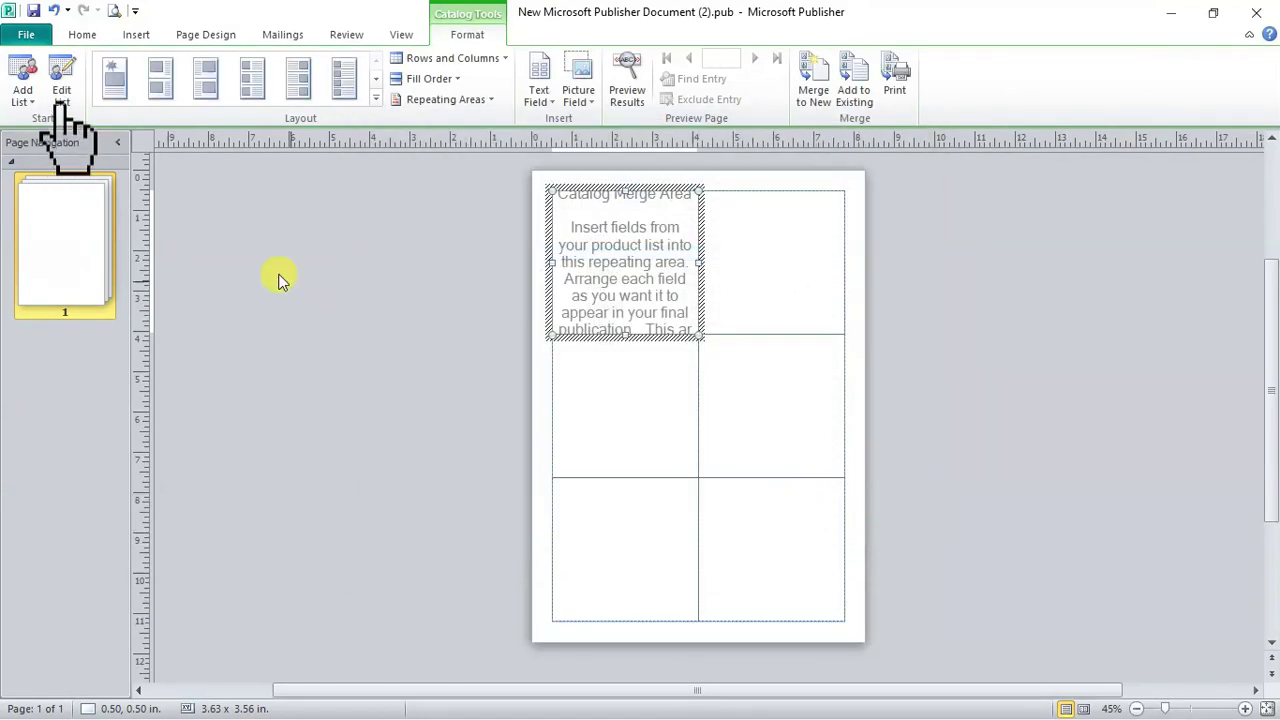
pyautogui.click(75, 108)
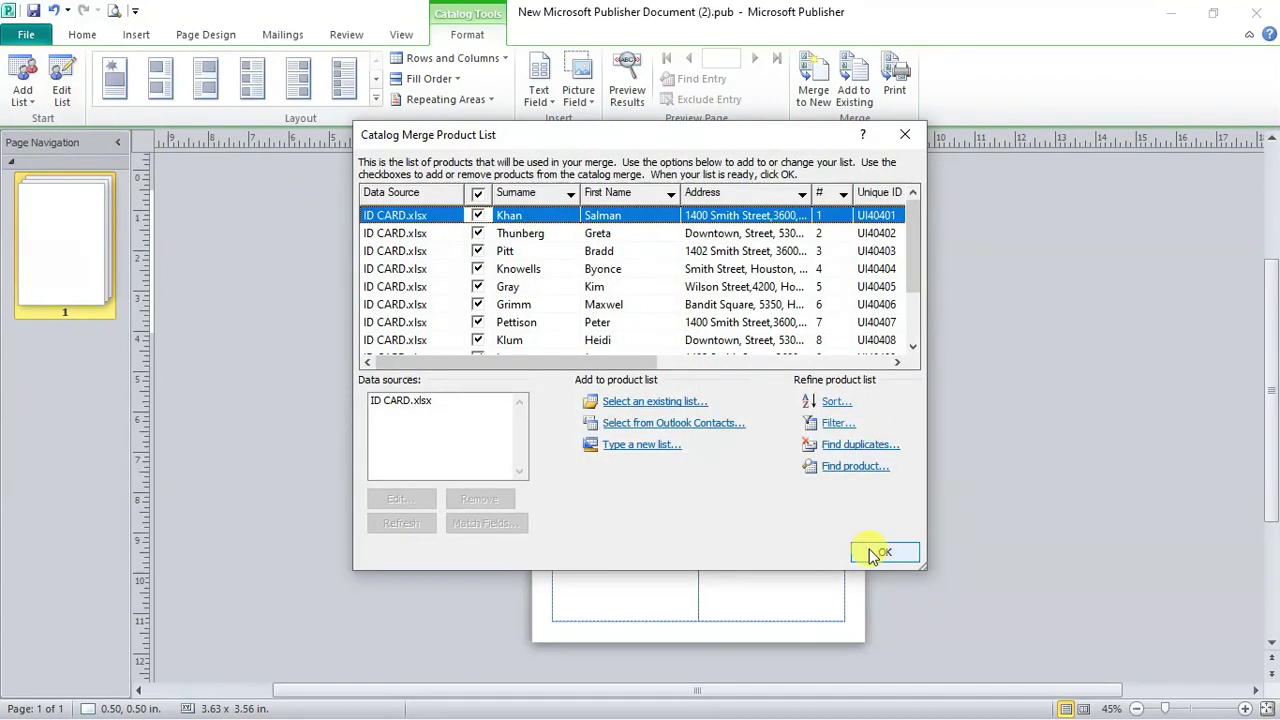
pyautogui.click(871, 553)
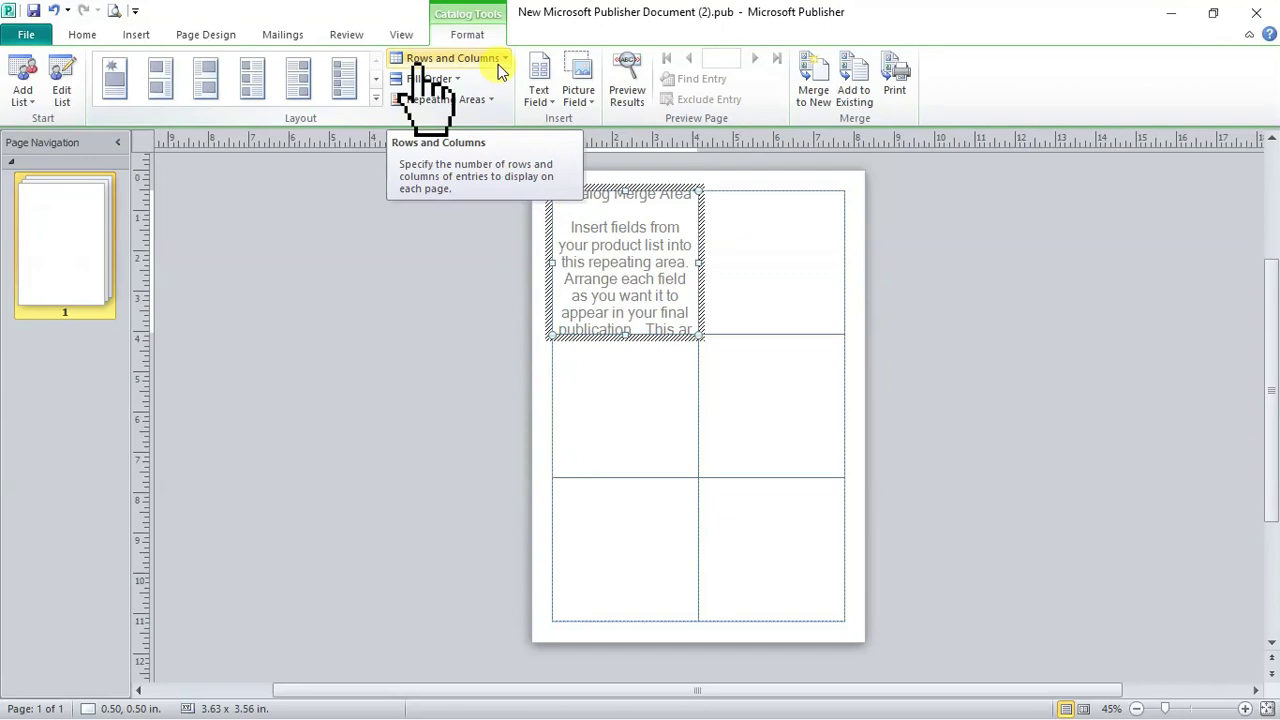
# Step: Set the catalog layout to 6 rows per page
pyautogui.click(500, 64)
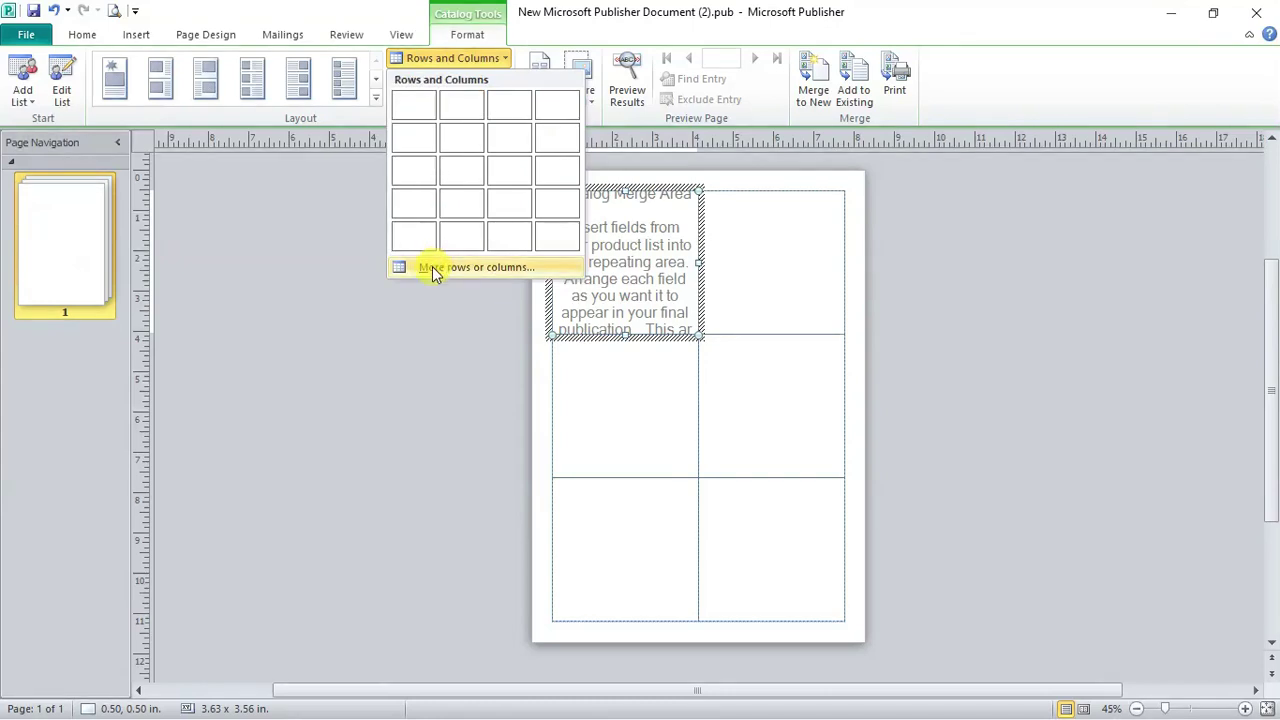
pyautogui.click(484, 277)
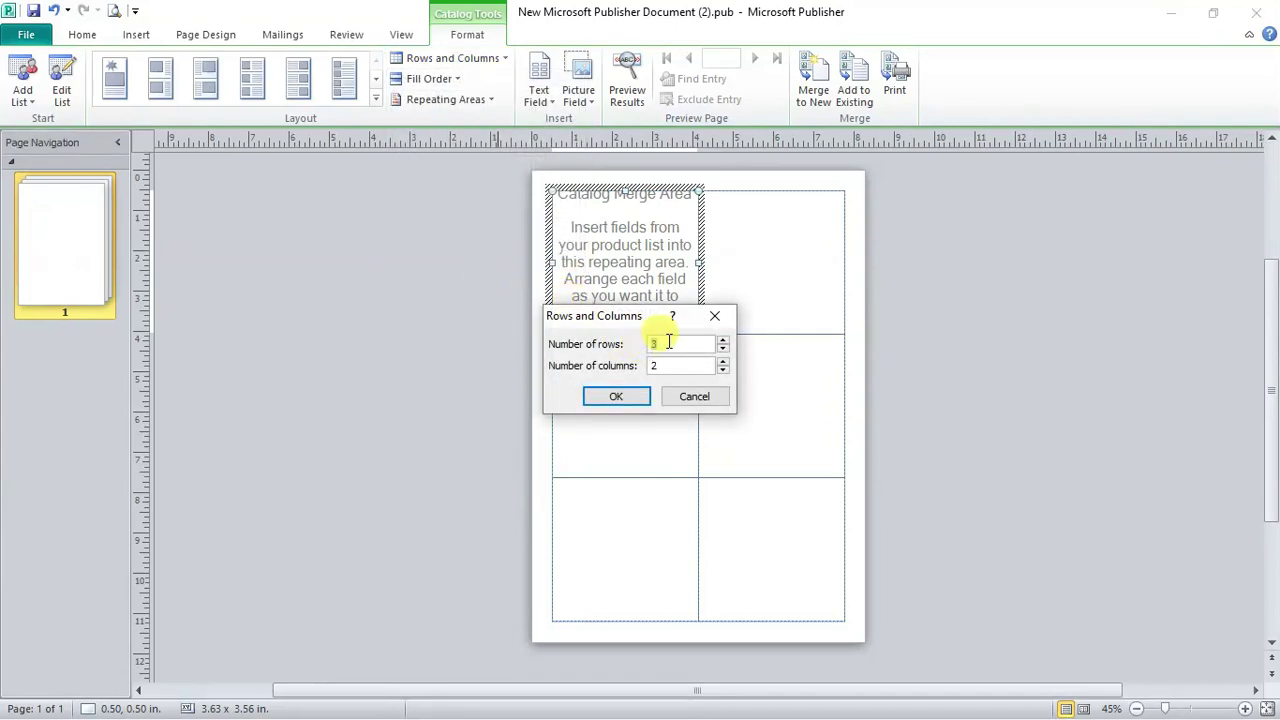
pyautogui.write('6')
pyautogui.click(616, 398)
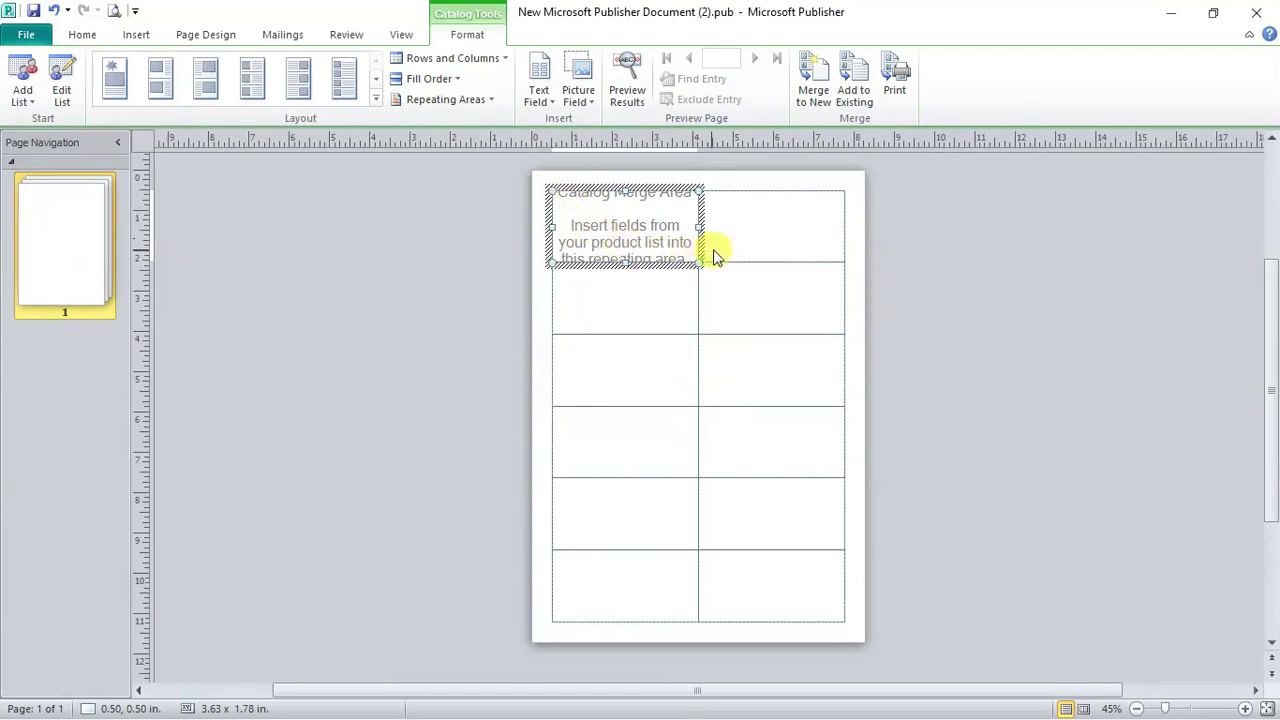
pyautogui.moveTo(874, 204)
pyautogui.mouseDown()
pyautogui.moveTo(729, 311)
pyautogui.moveTo(586, 491)
pyautogui.moveTo(539, 598)
pyautogui.mouseUp()
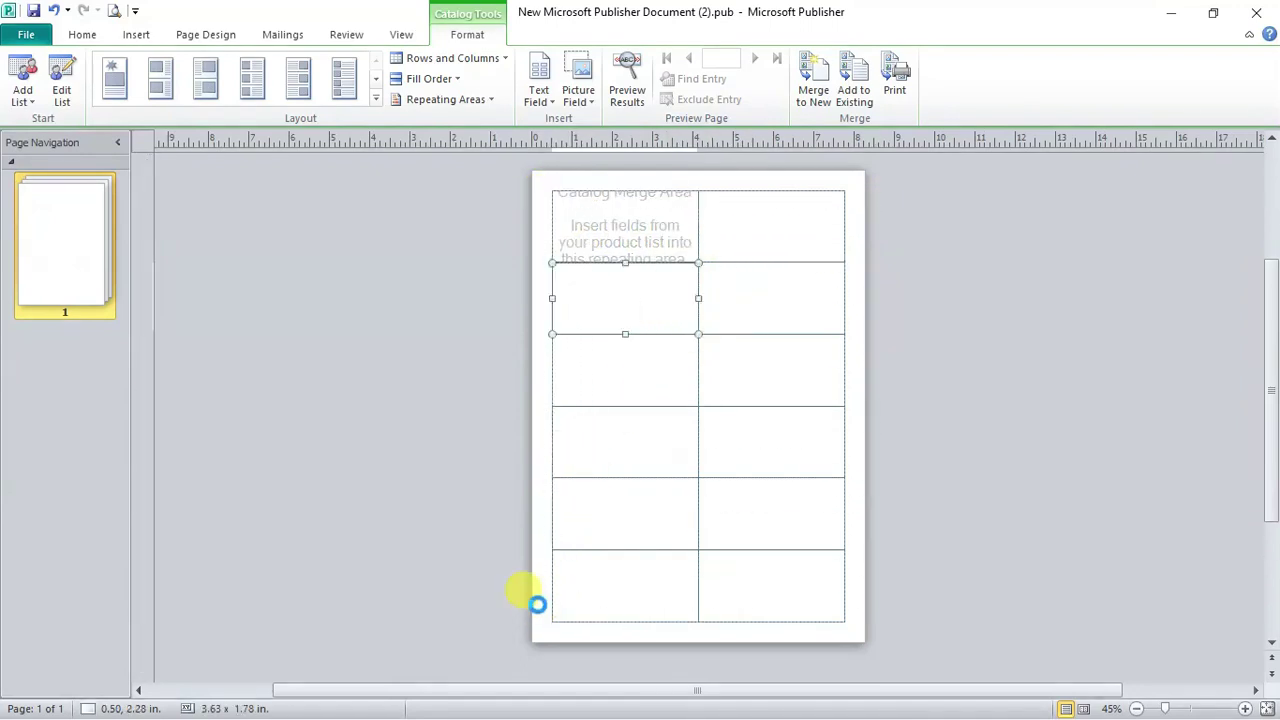
pyautogui.click(539, 598)
# Step: Draw a rounded rectangle about 3.35 x 1.63 in inside the catalog merge area and apply the orange diagonal gradient style
pyautogui.click(586, 244)
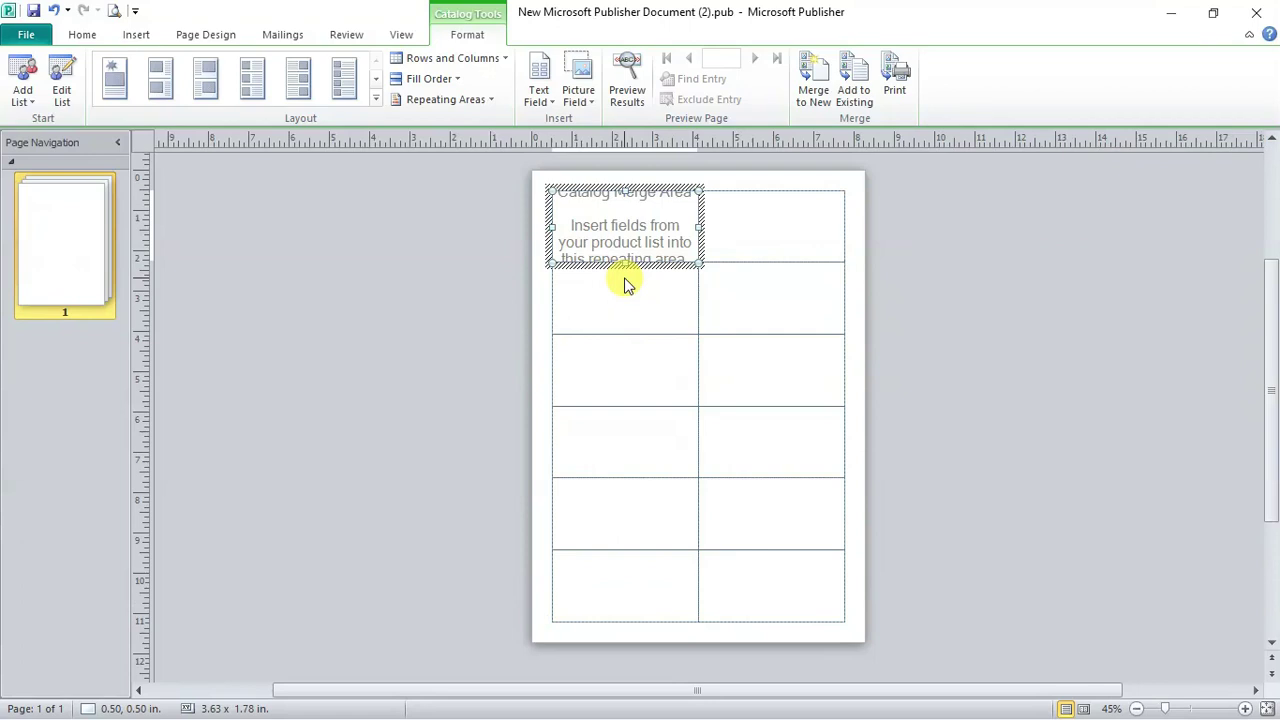
pyautogui.click(137, 35)
pyautogui.click(237, 90)
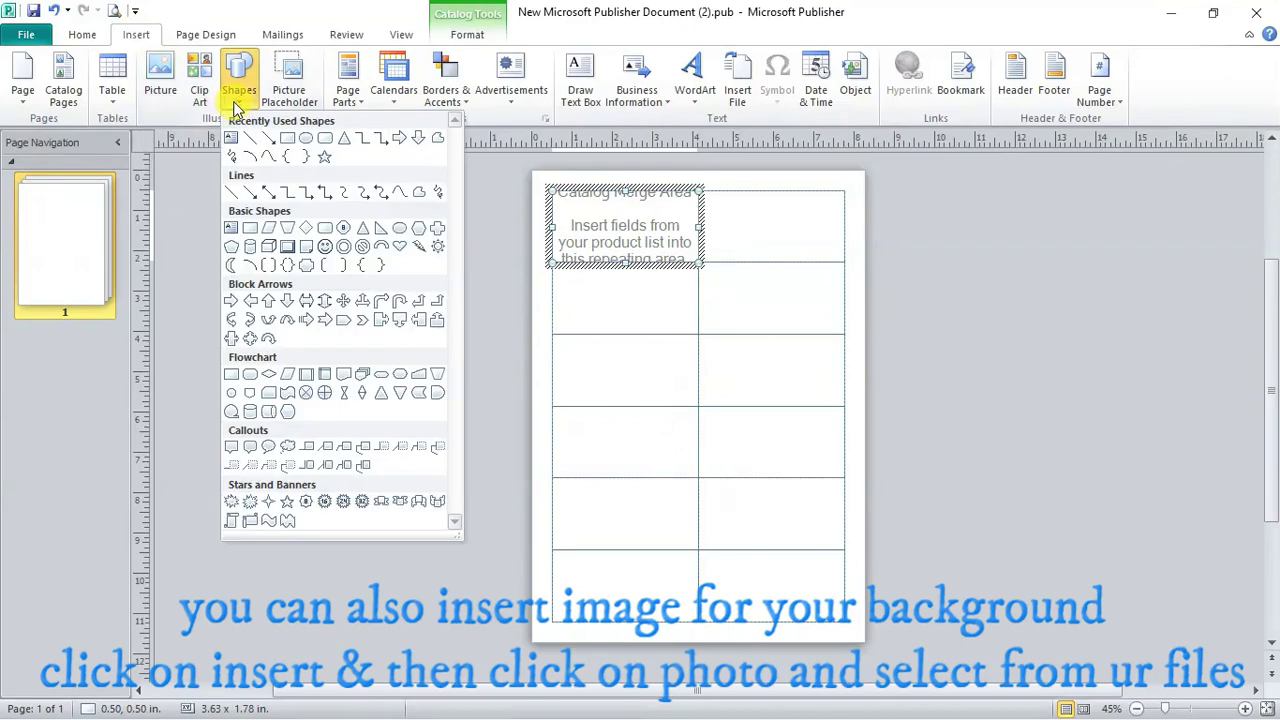
pyautogui.click(324, 140)
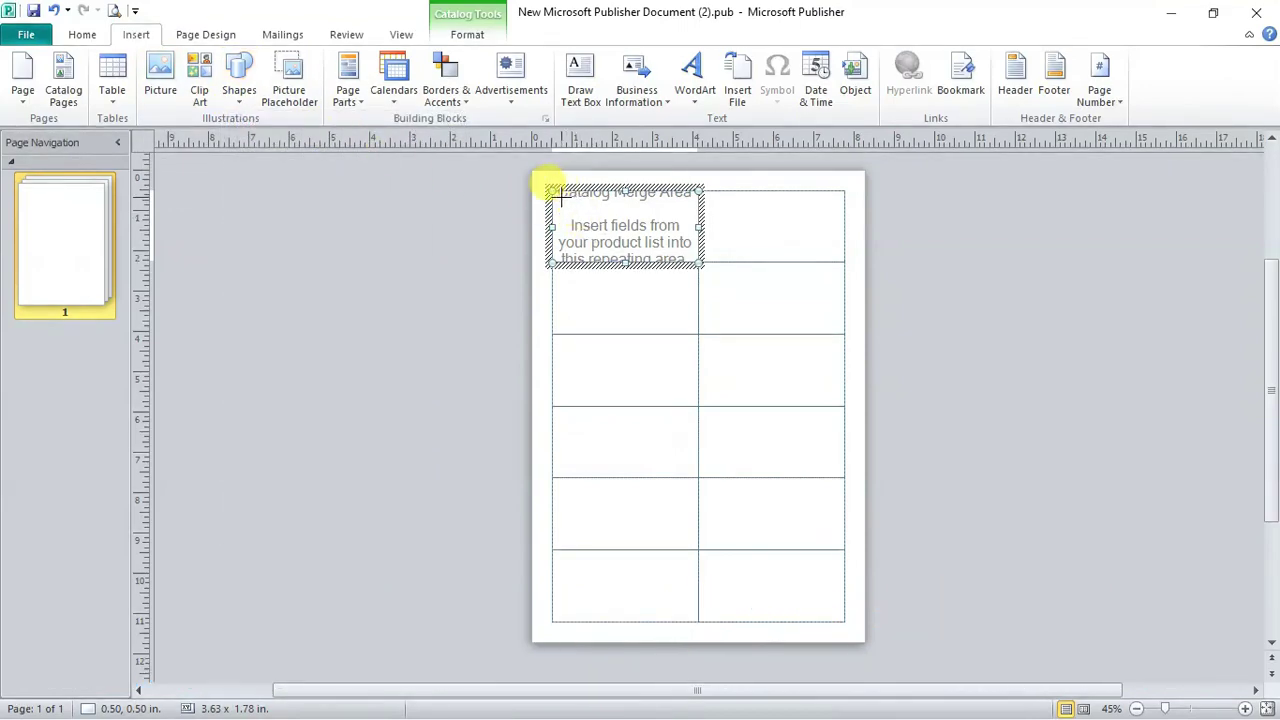
pyautogui.moveTo(557, 193); pyautogui.dragTo(694, 262)
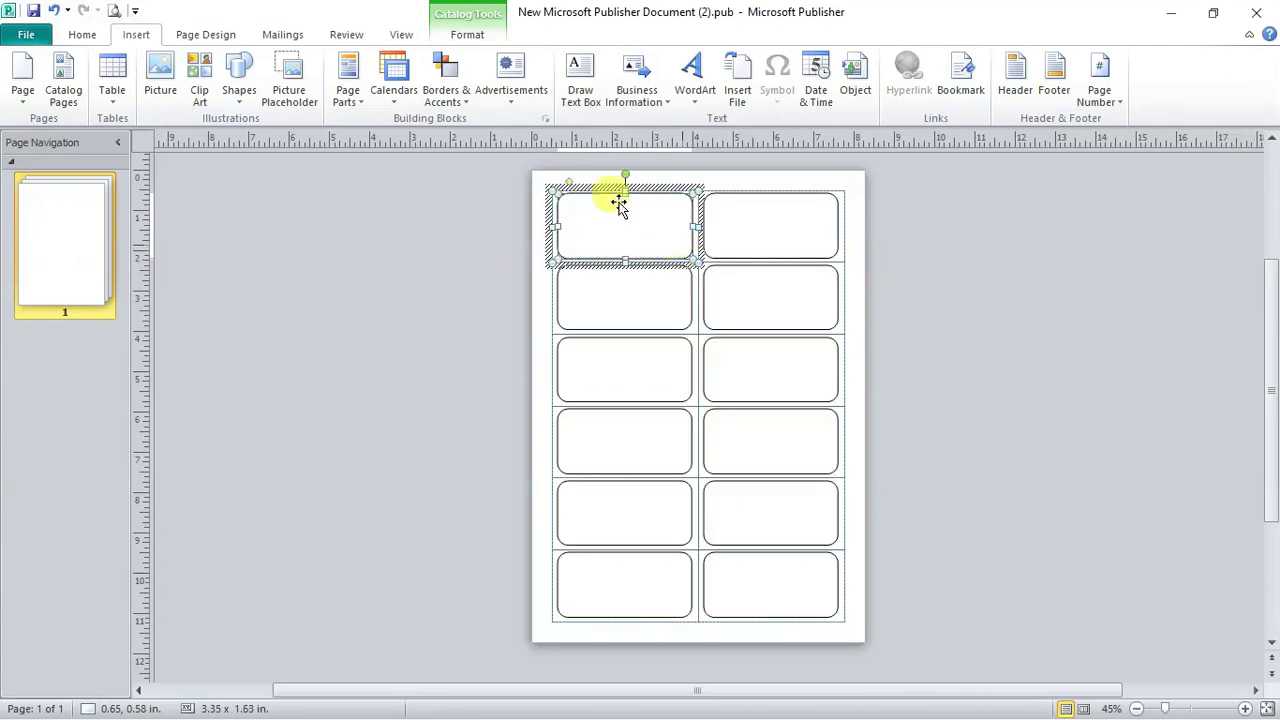
pyautogui.click(501, 101)
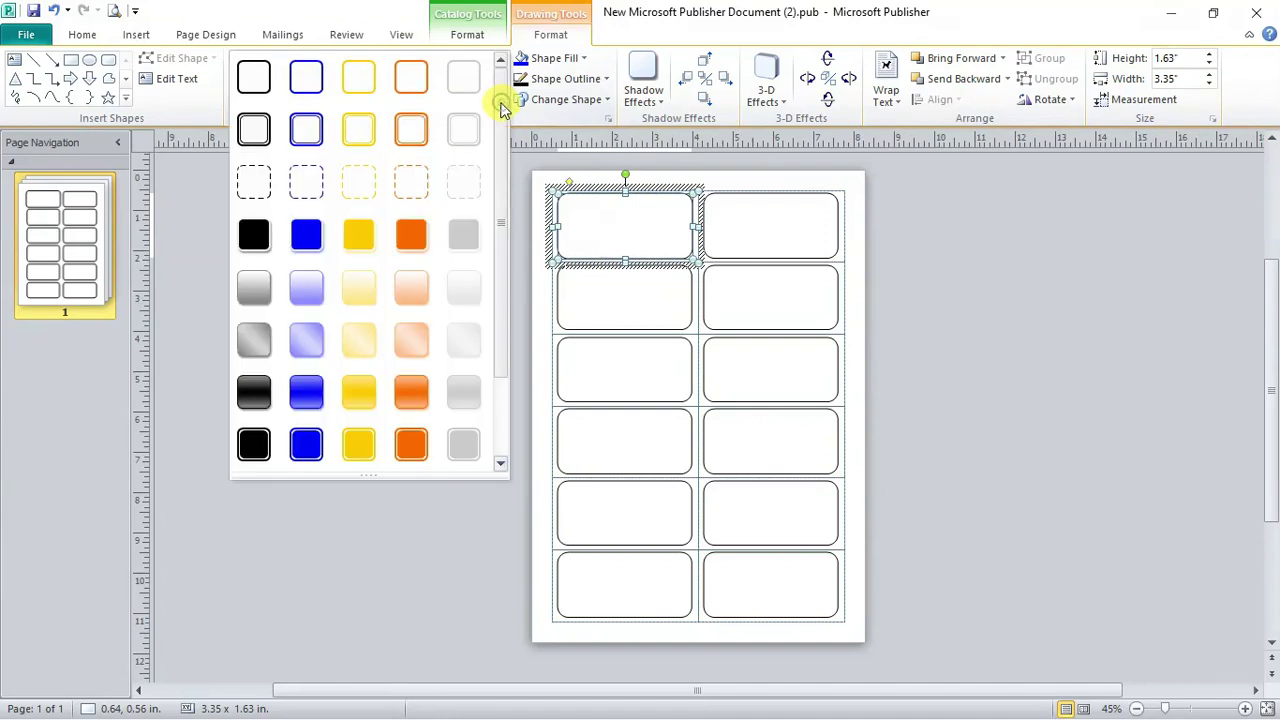
pyautogui.click(405, 348)
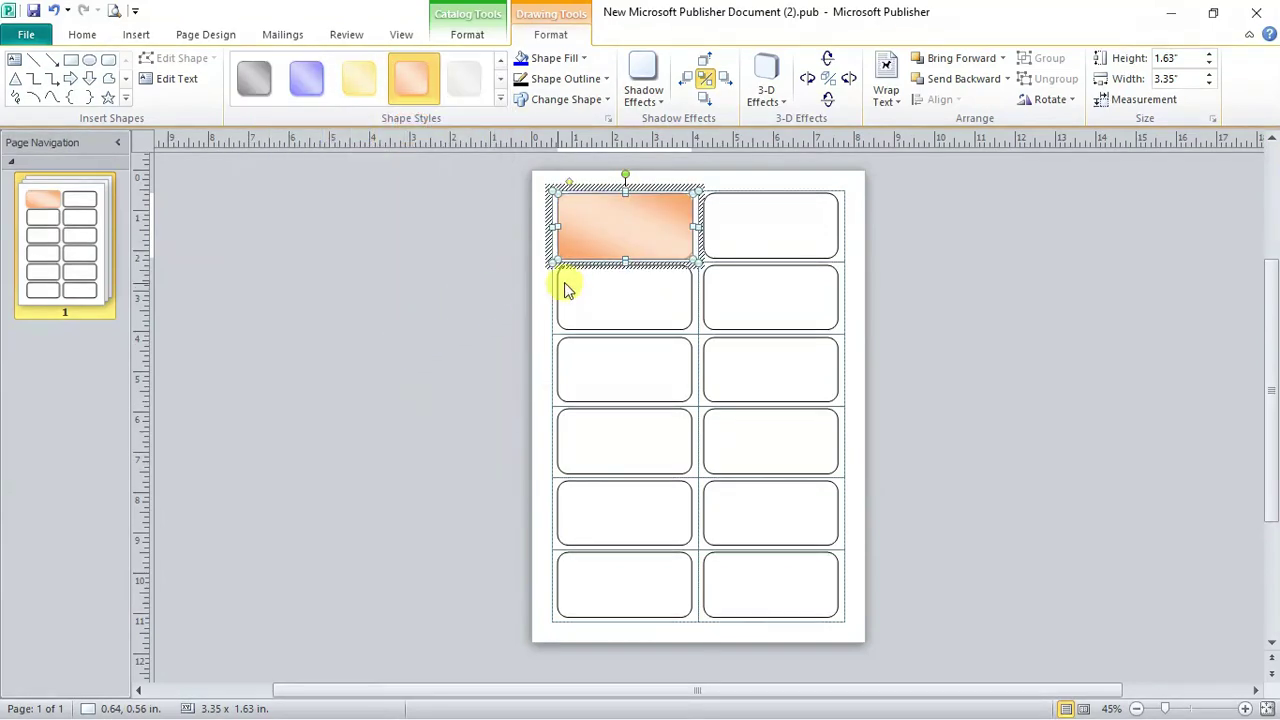
# Step: Add the text "Name :" to the card shape with the First Name and Surname merge fields, and preview the merged results
pyautogui.rightClick(612, 235)
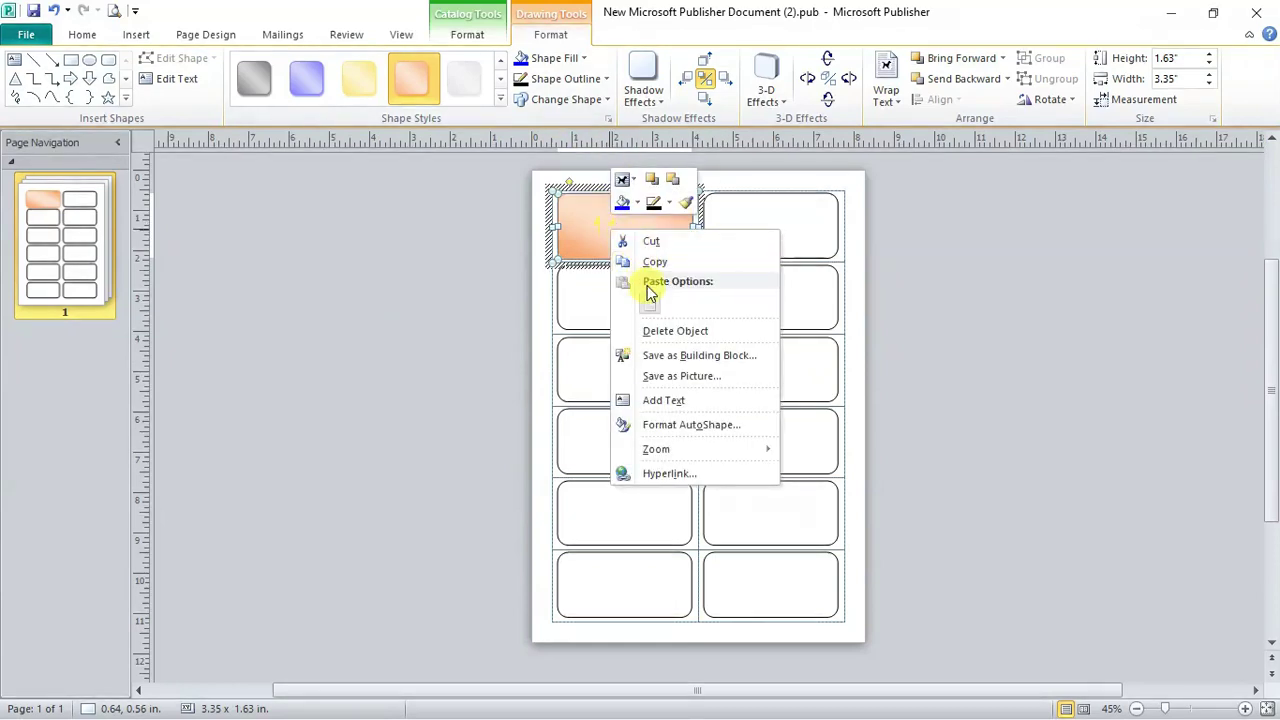
pyautogui.click(658, 400)
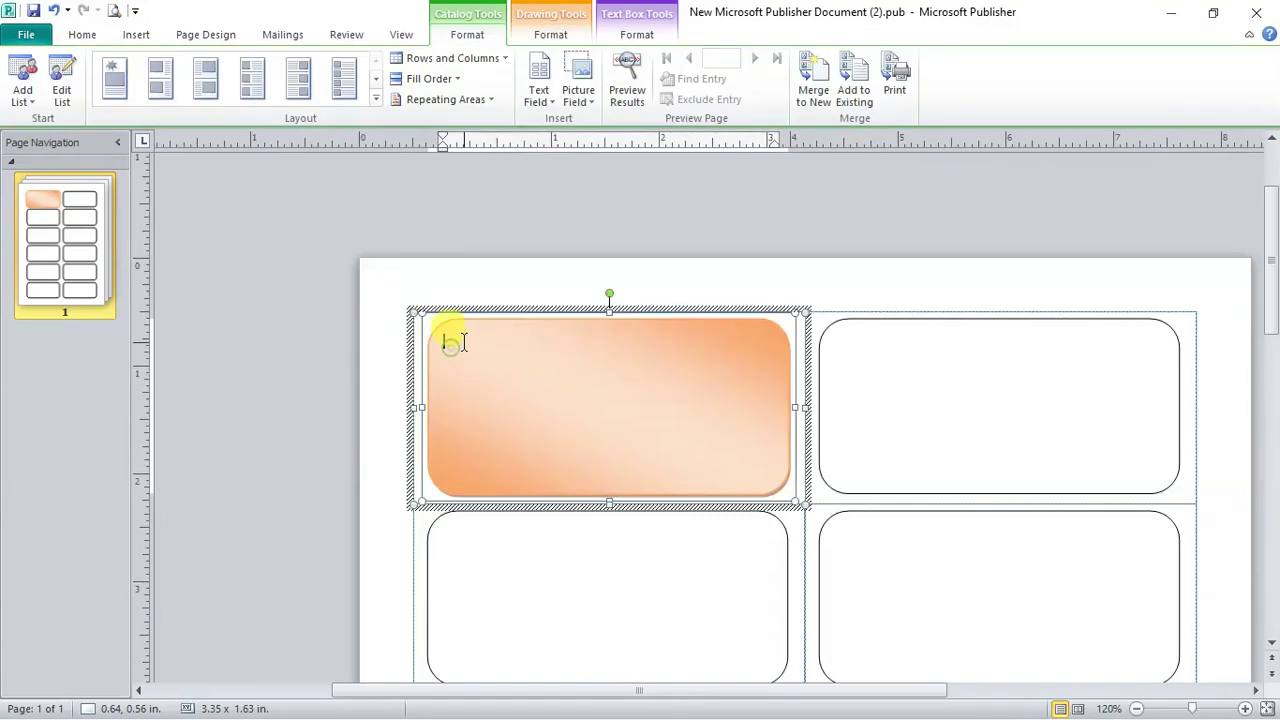
pyautogui.write('Name :')
pyautogui.click(536, 100)
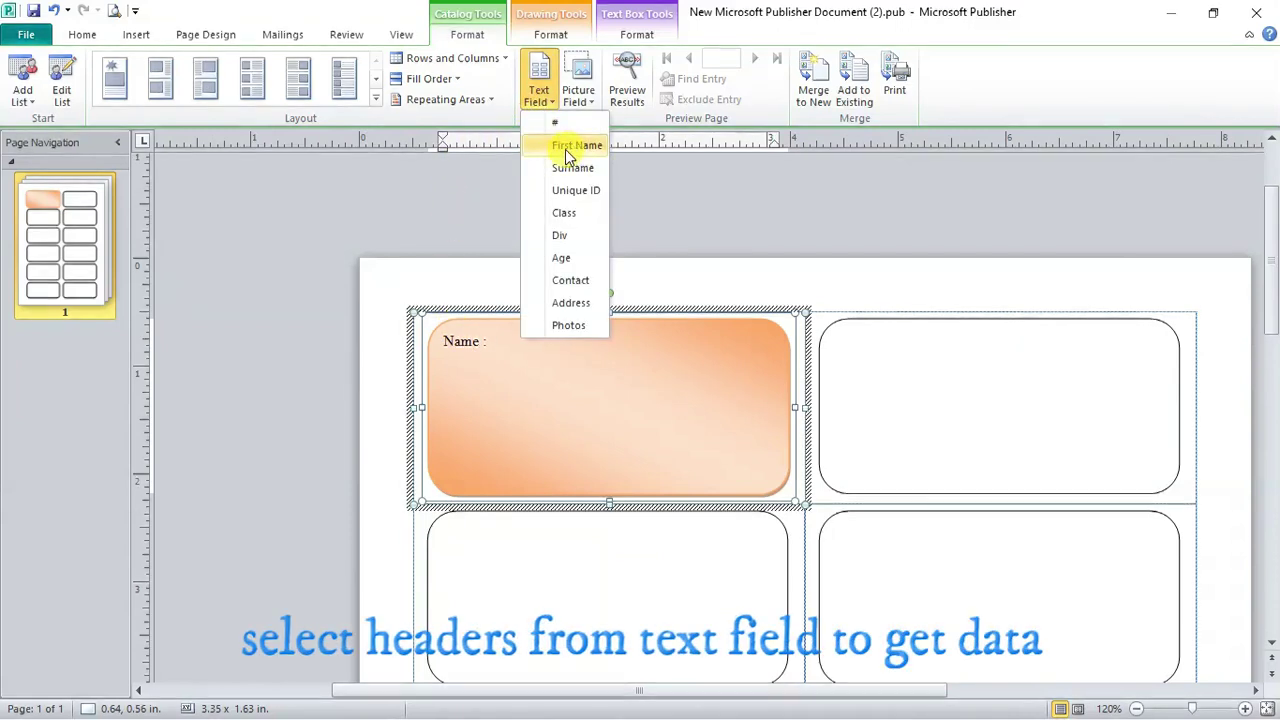
pyautogui.click(567, 150)
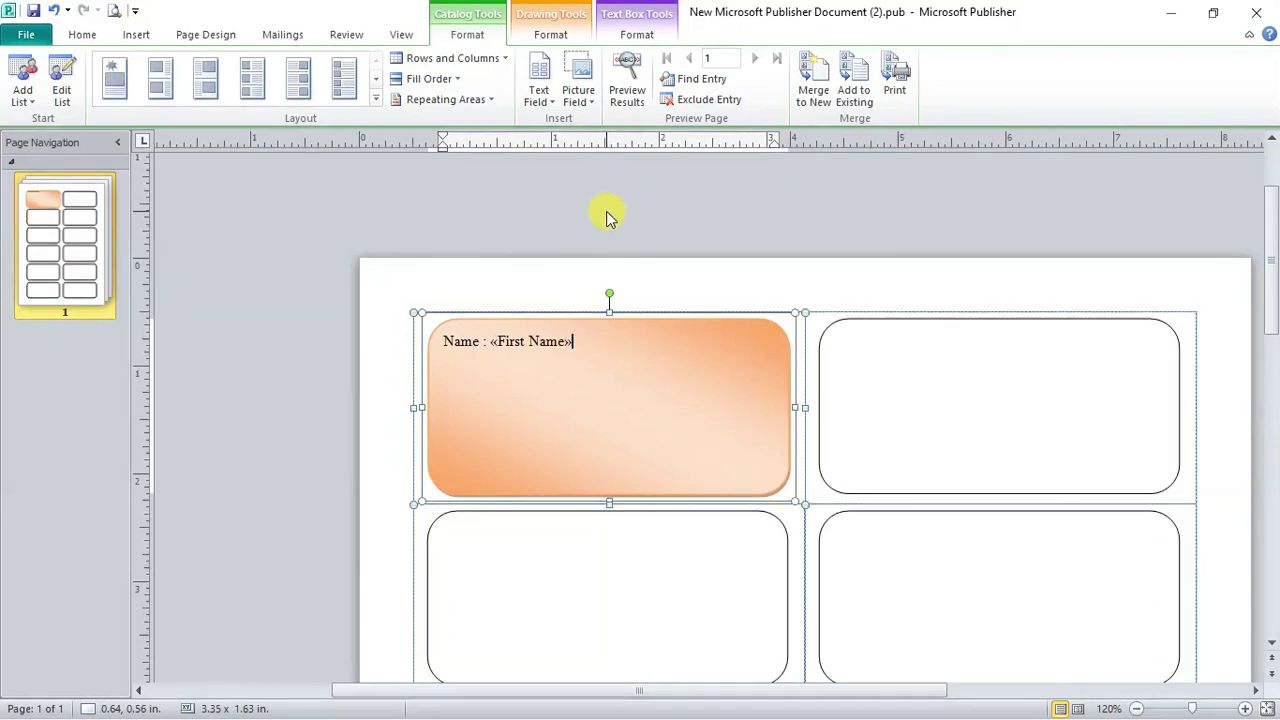
pyautogui.click(540, 108)
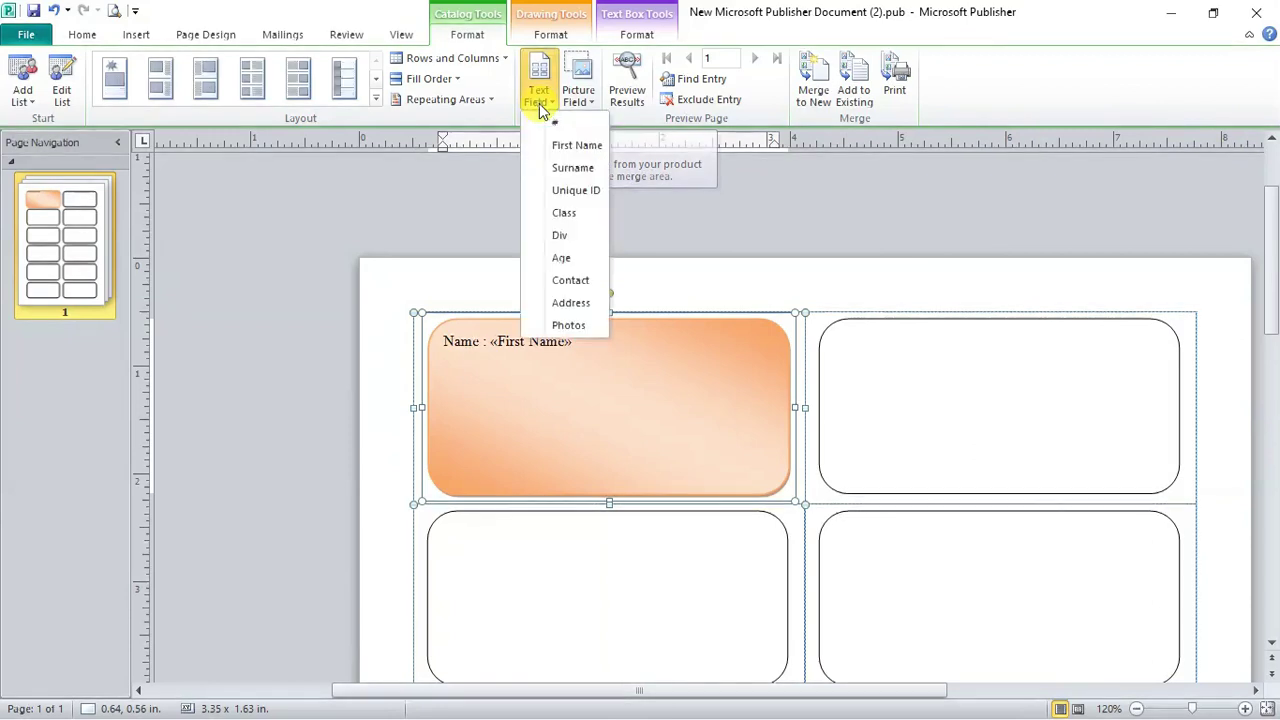
pyautogui.click(573, 168)
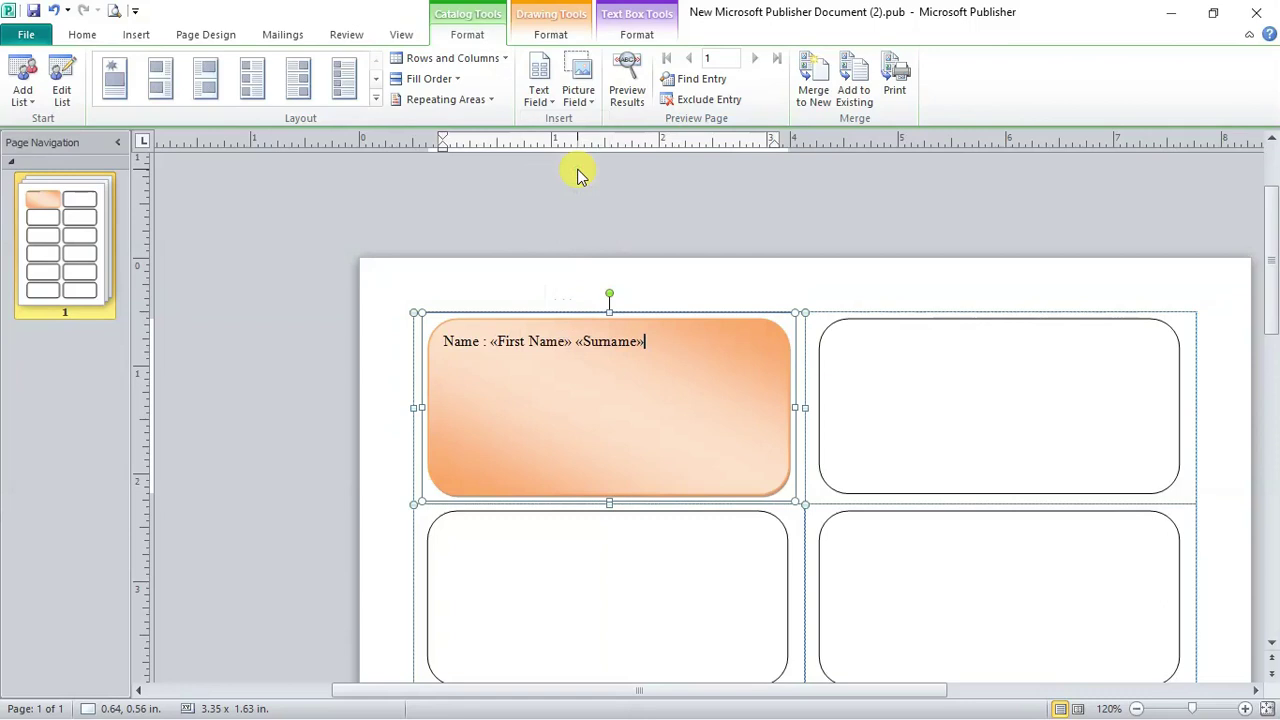
pyautogui.click(628, 92)
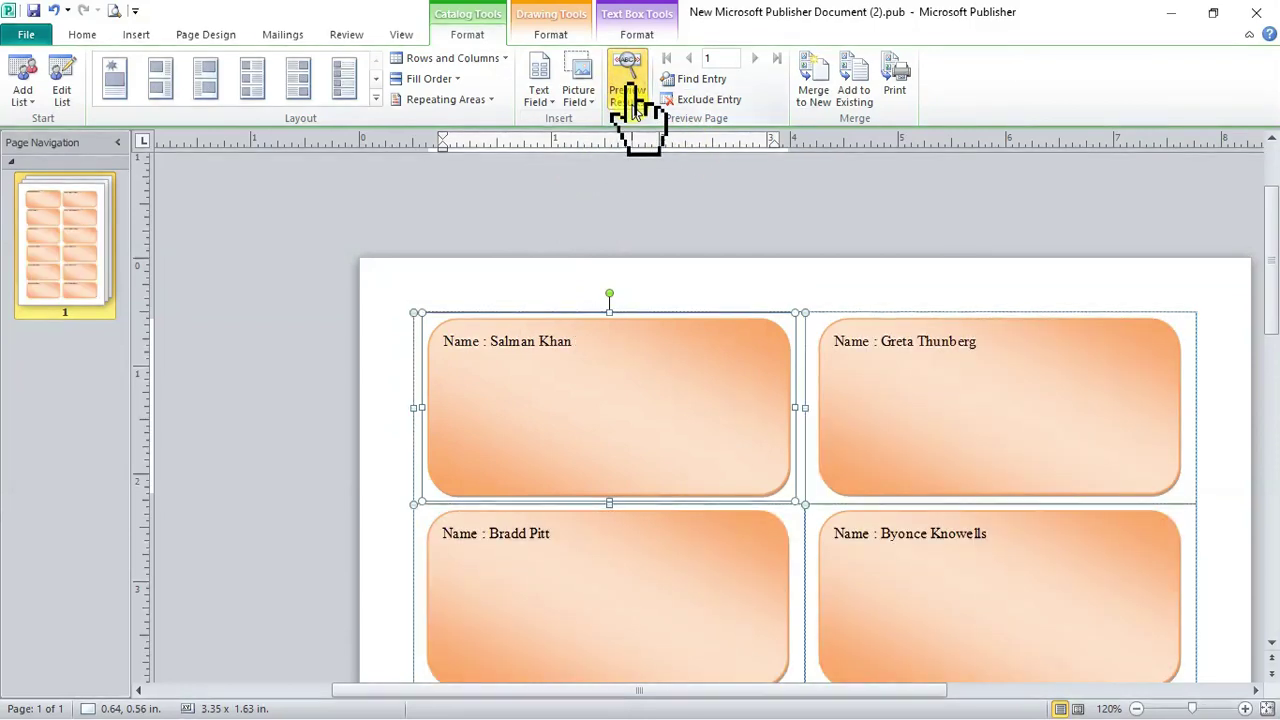
# Step: Insert the Photos picture field and place it in the card's upper-right corner, resized to about 0.88 x 0.88 in
pyautogui.click(580, 104)
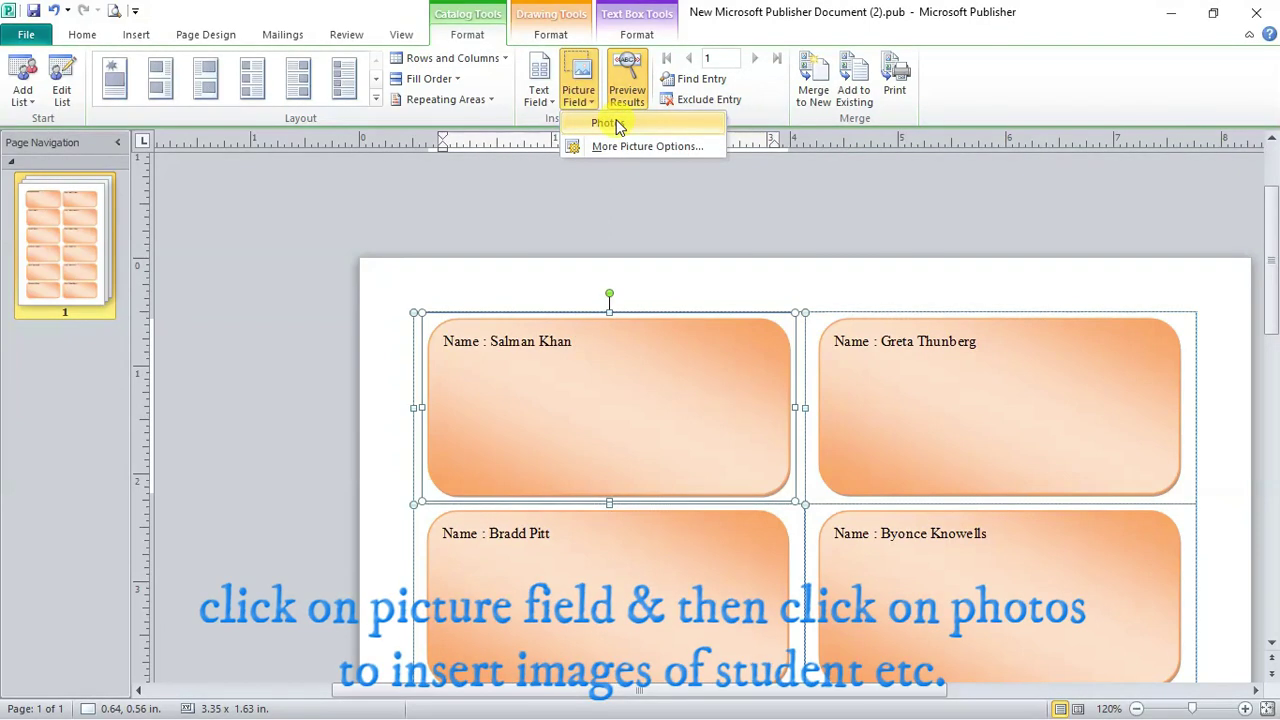
pyautogui.click(605, 123)
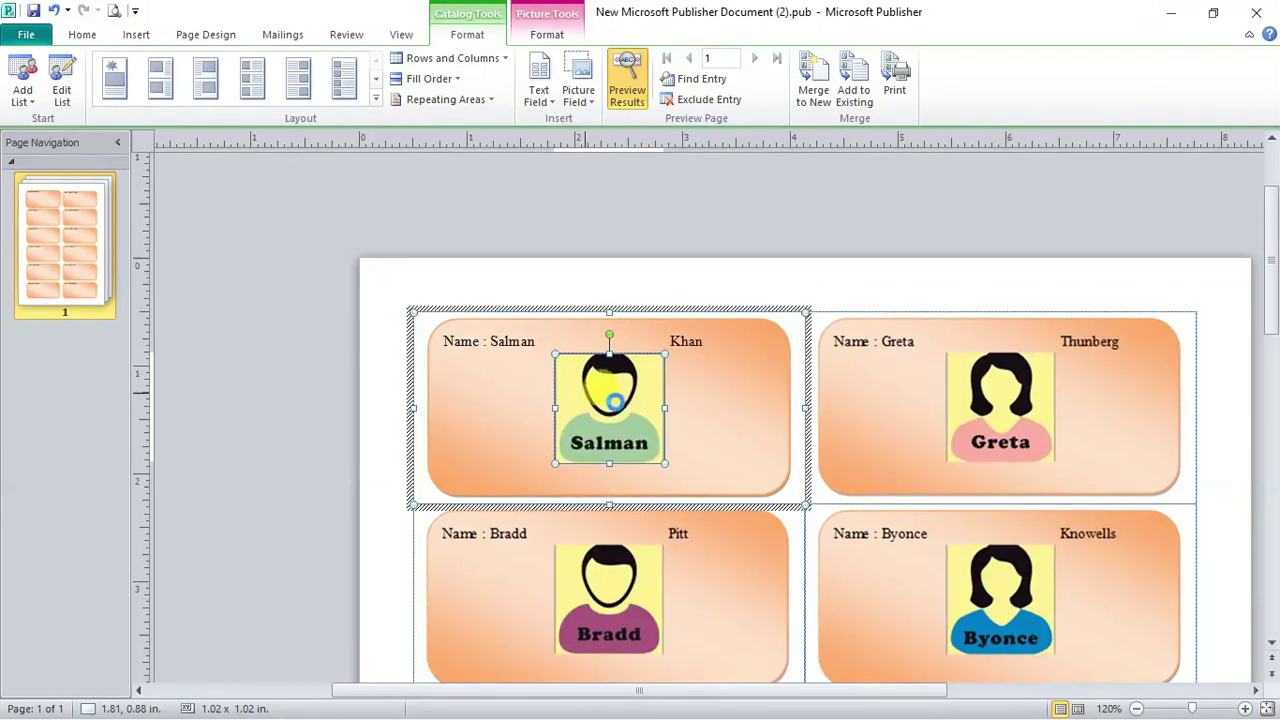
pyautogui.moveTo(614, 401); pyautogui.dragTo(728, 404)
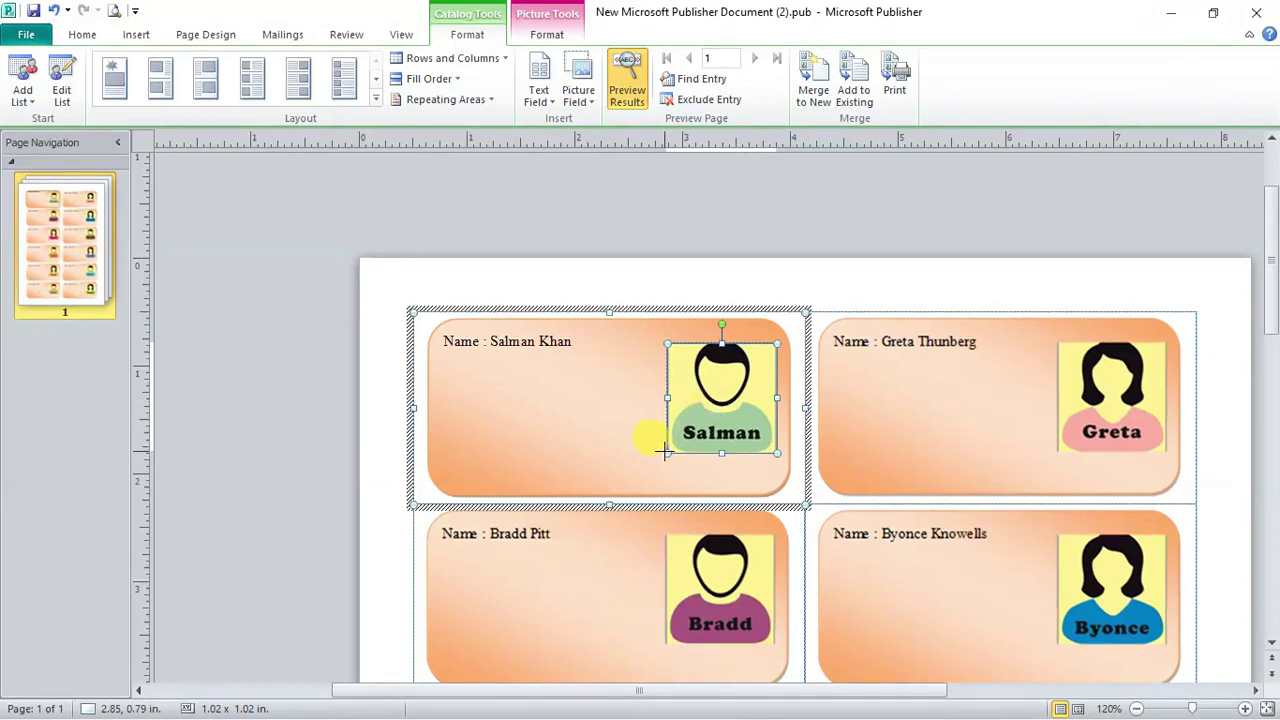
pyautogui.moveTo(664, 452); pyautogui.dragTo(679, 437)
pyautogui.moveTo(737, 391); pyautogui.dragTo(737, 378)
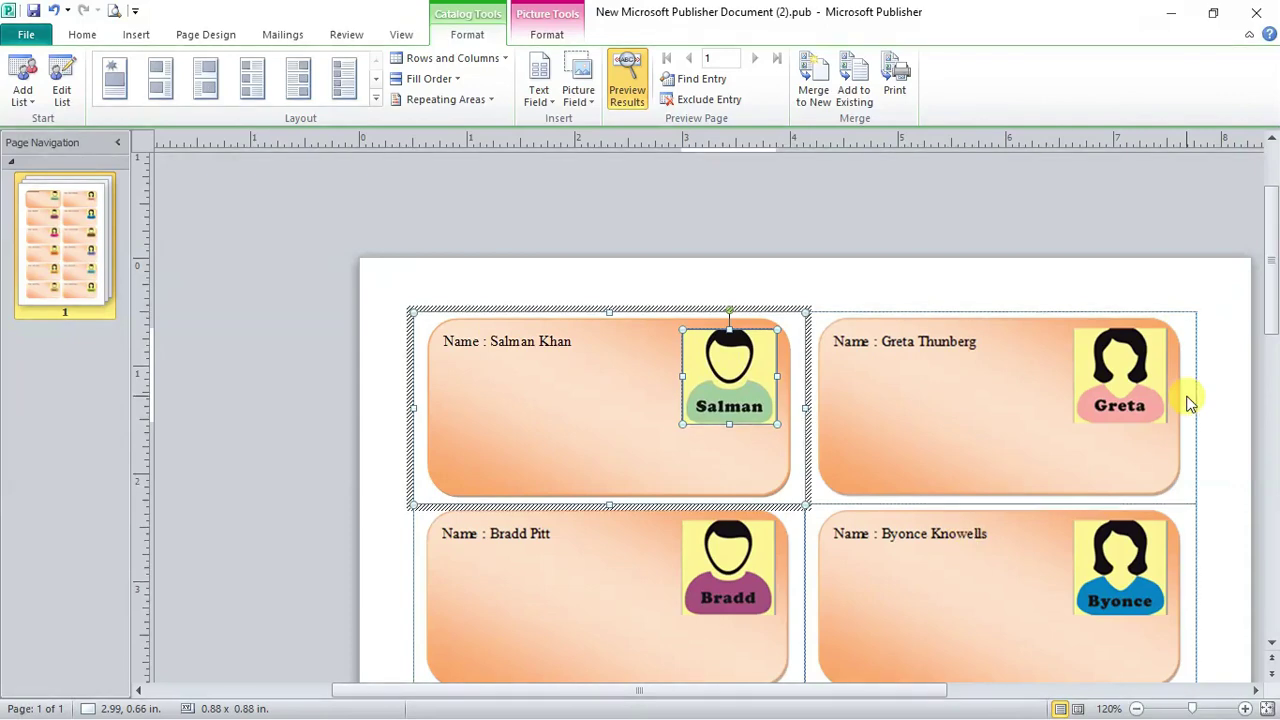
# Step: Add a "Unique id :" line below the name on the first card, filled by the Unique ID text field
pyautogui.scroll(-3, 1272, 210)
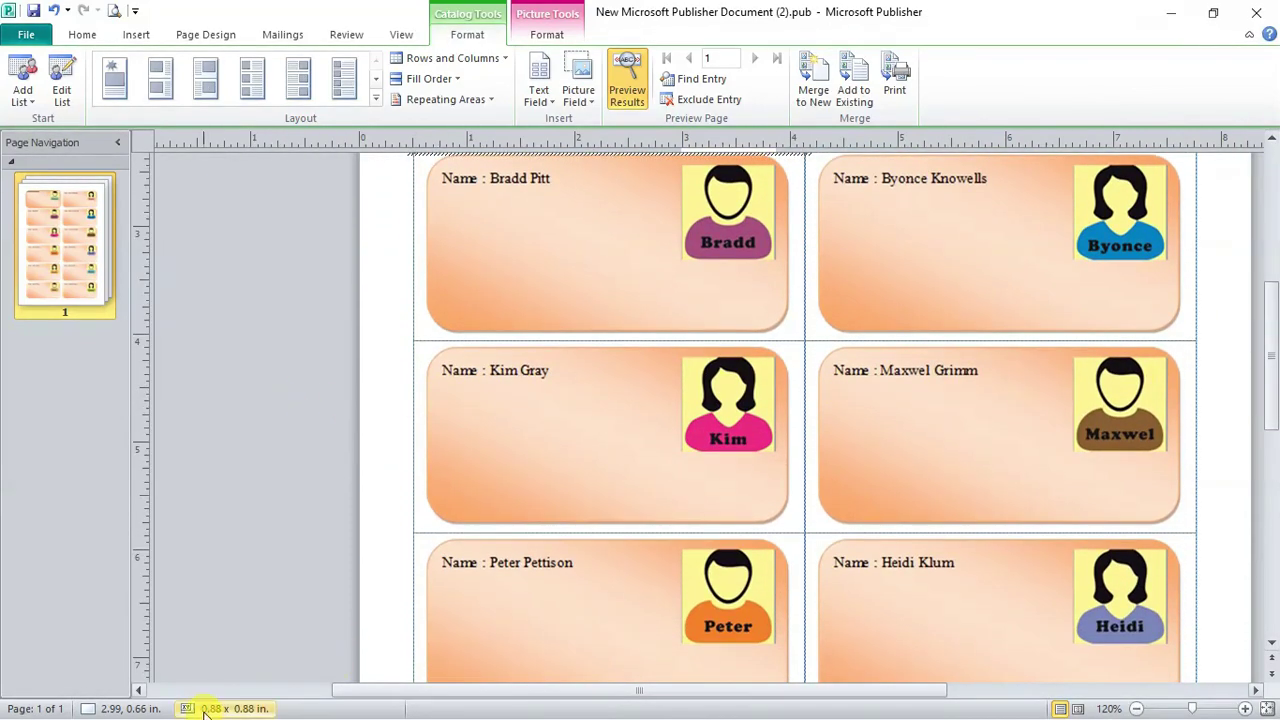
pyautogui.scroll(3, 1268, 400)
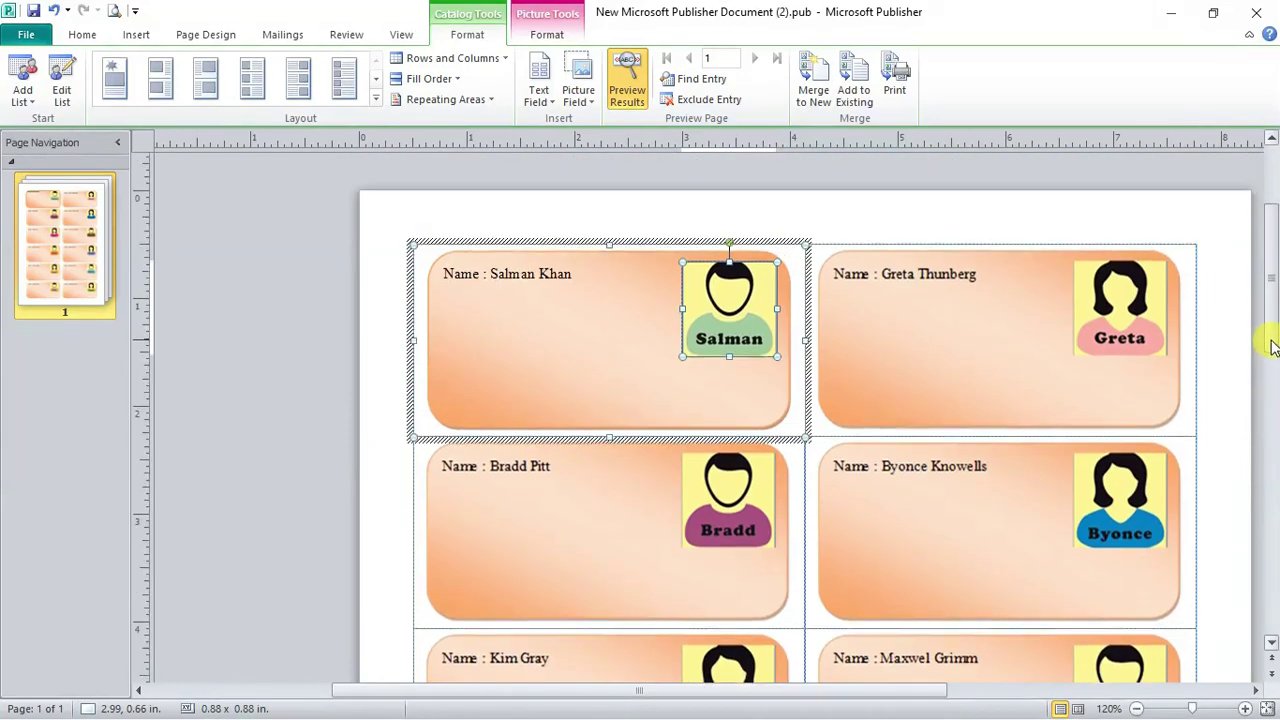
pyautogui.moveTo(857, 689); pyautogui.dragTo(945, 700)
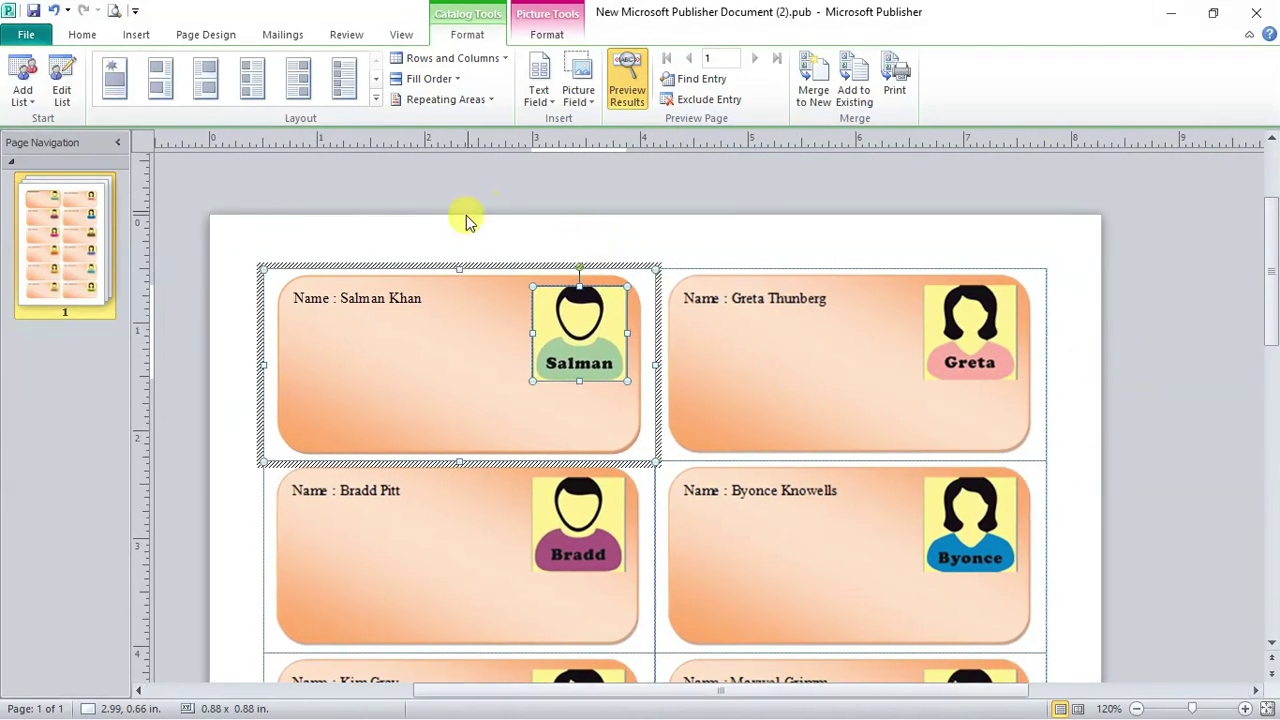
pyautogui.click(353, 331)
pyautogui.scroll(-1, 388, 289)
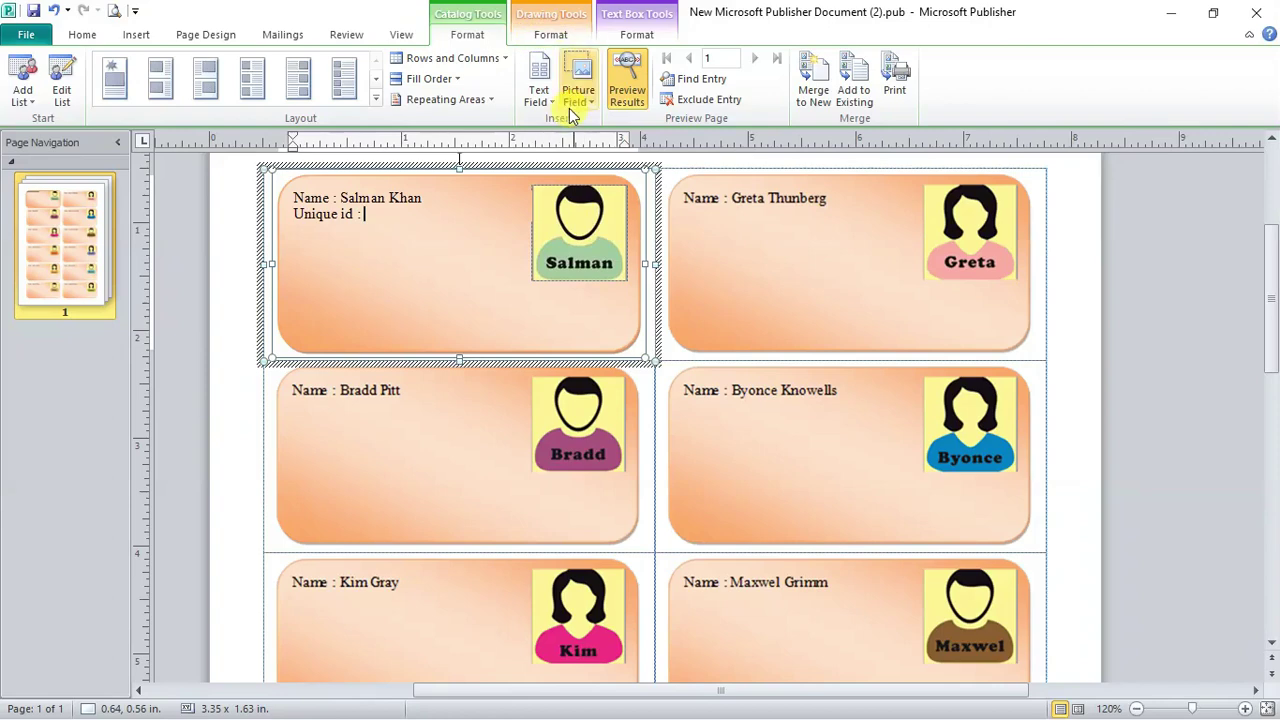
pyautogui.click(540, 96)
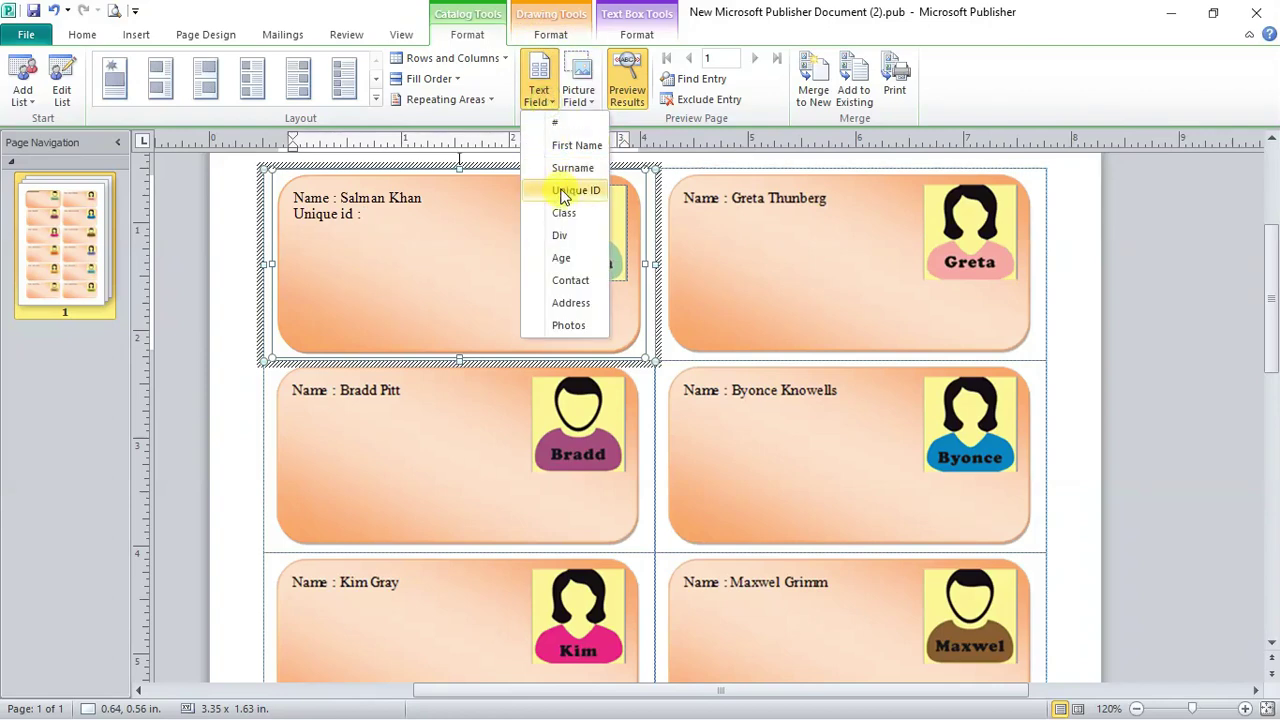
pyautogui.click(563, 191)
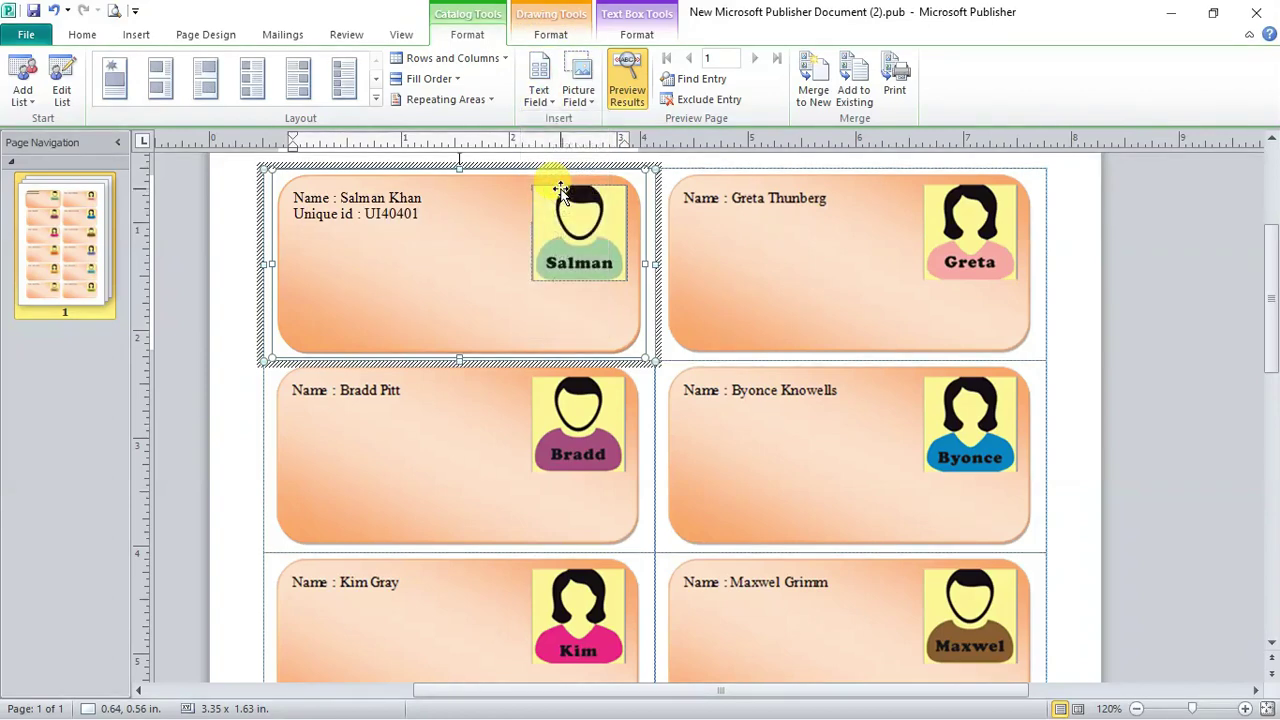
# Step: Add a line reading "Class id :" with the Class field, followed by "Div :" with the Div field
pyautogui.press('Return')
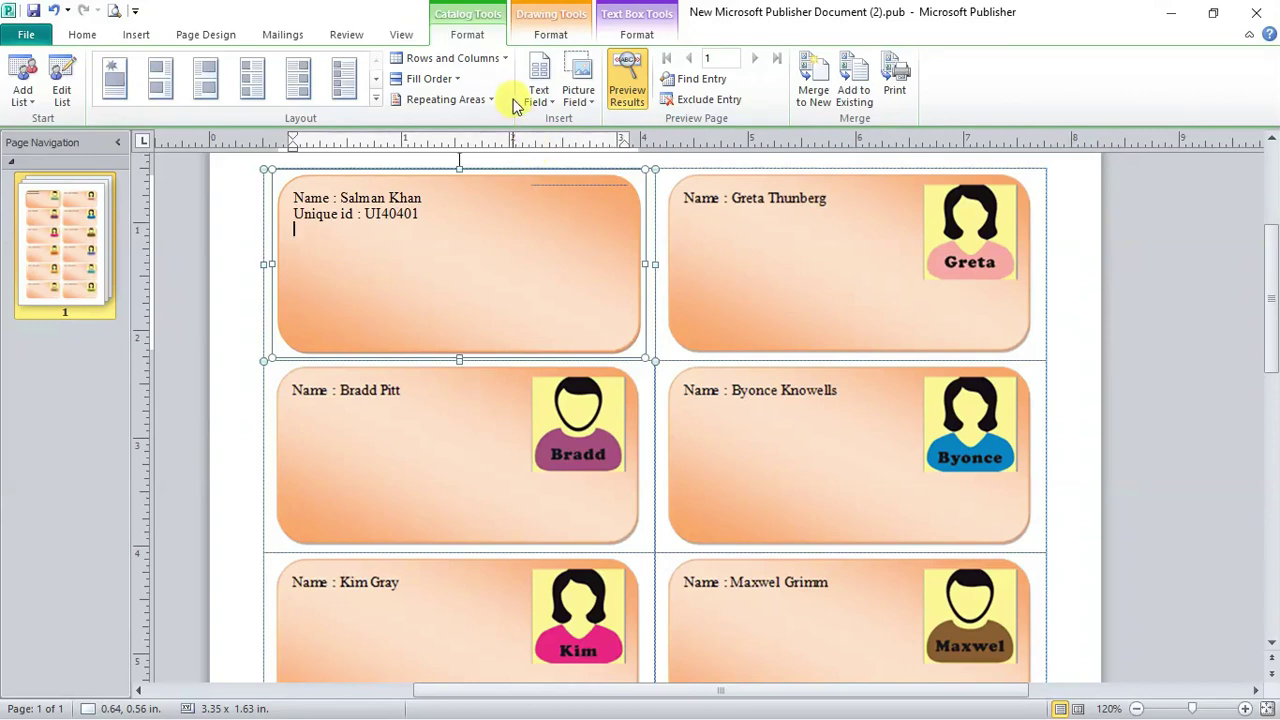
pyautogui.write('C')
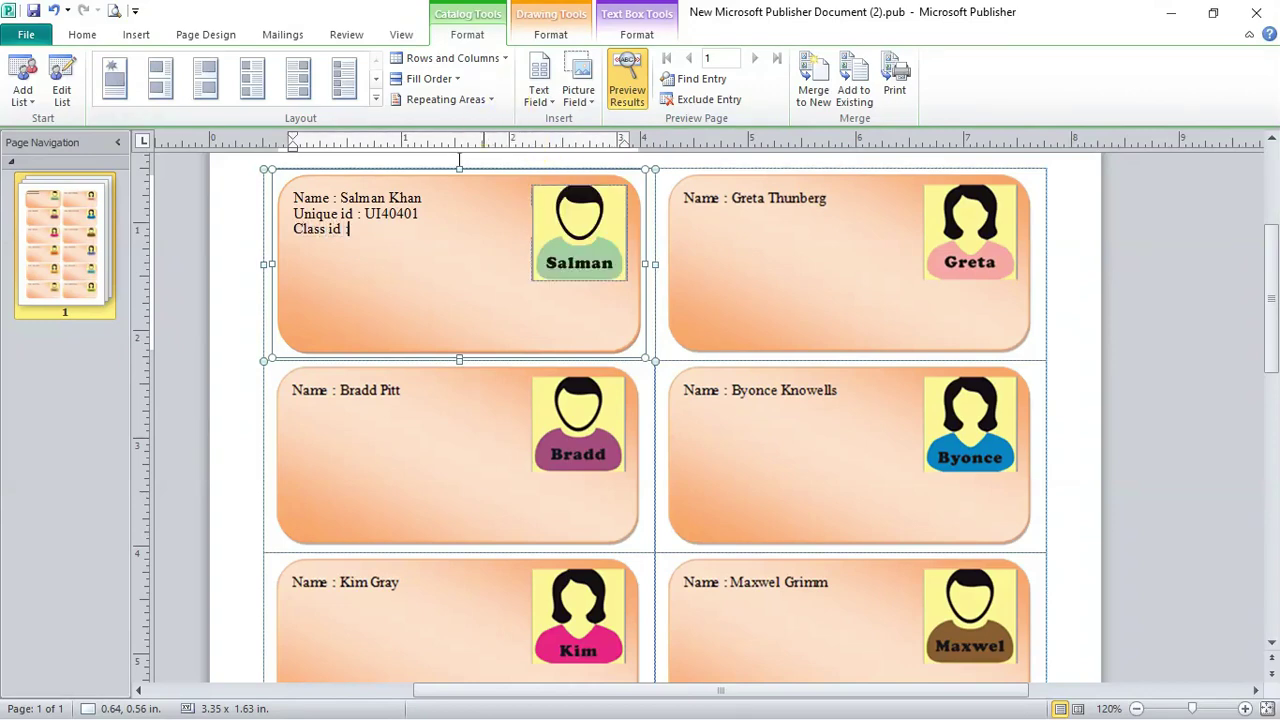
pyautogui.write('lass id :')
pyautogui.click(545, 98)
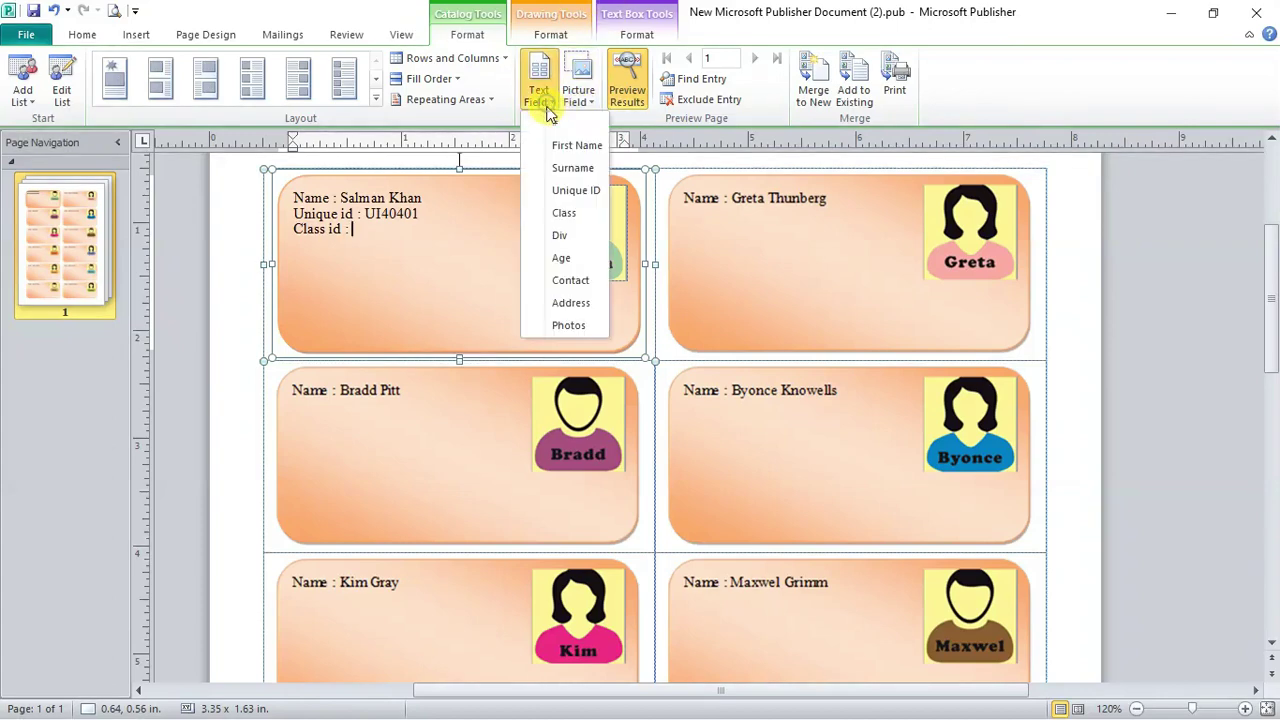
pyautogui.click(564, 212)
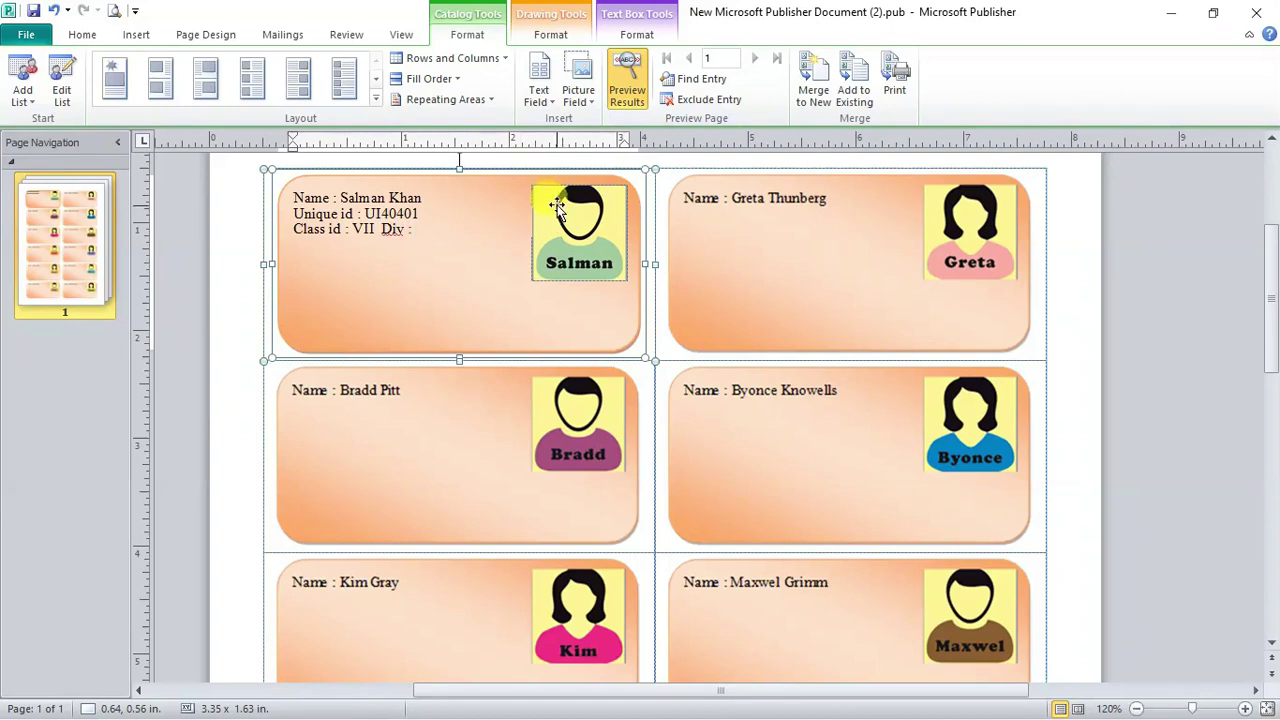
pyautogui.click(540, 98)
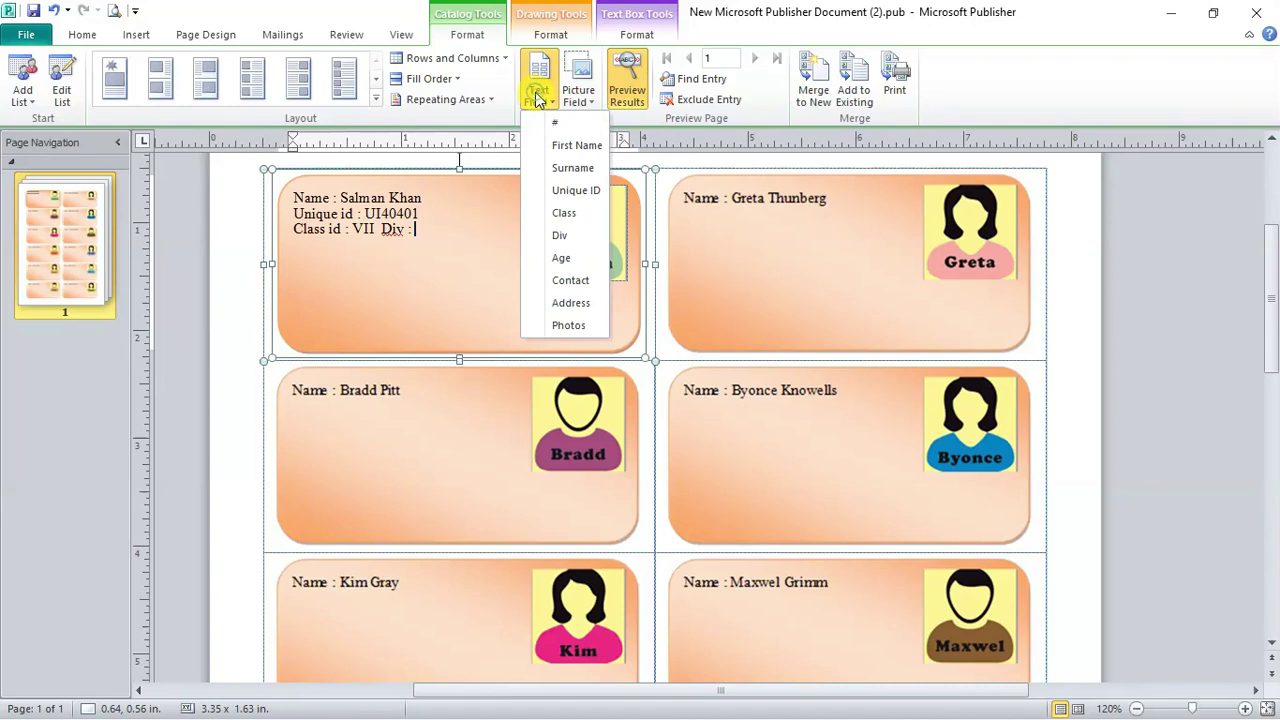
pyautogui.click(570, 240)
# Step: Add an "Age :" line with the Age field and a "Contact :" line with the Contact field
pyautogui.press('Return')
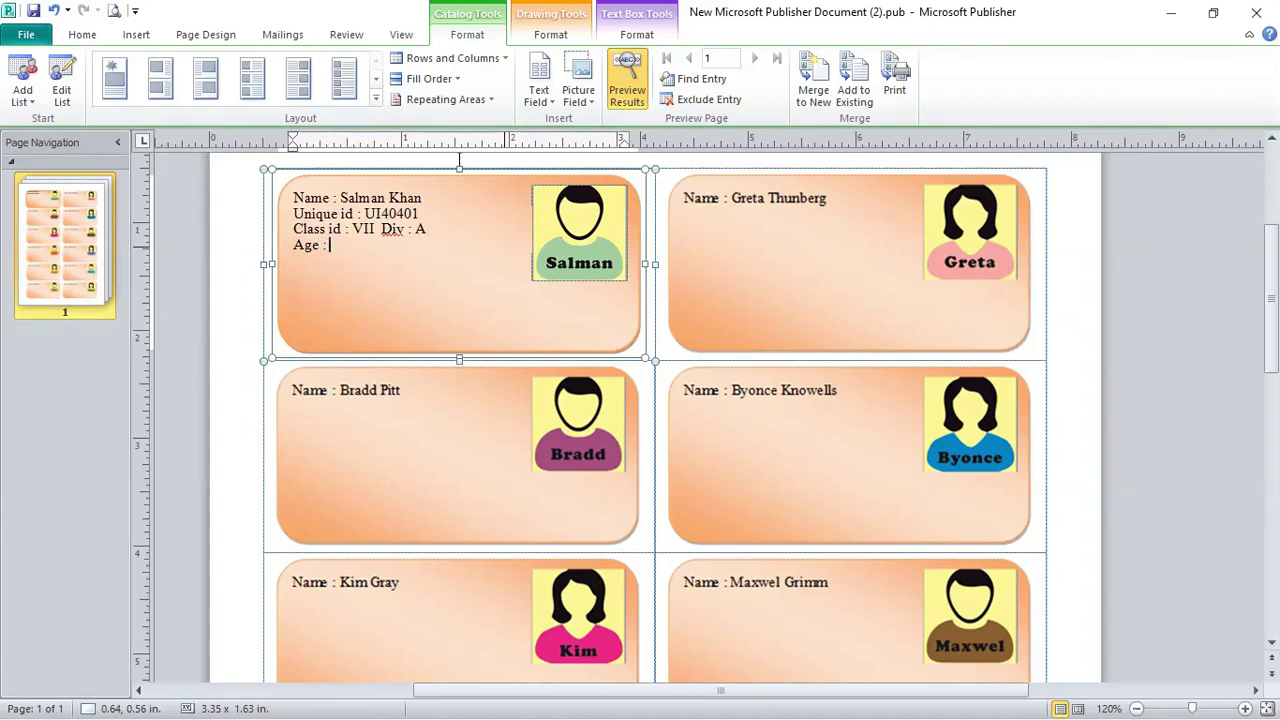
pyautogui.click(538, 110)
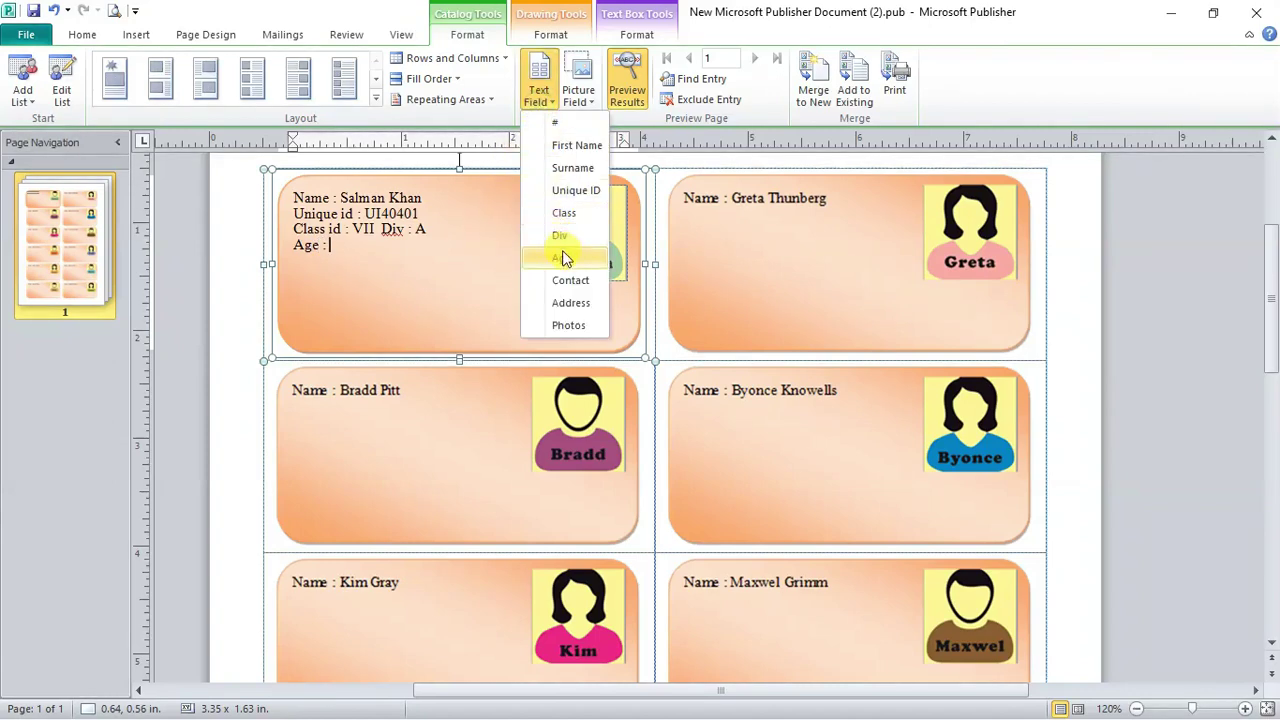
pyautogui.click(563, 254)
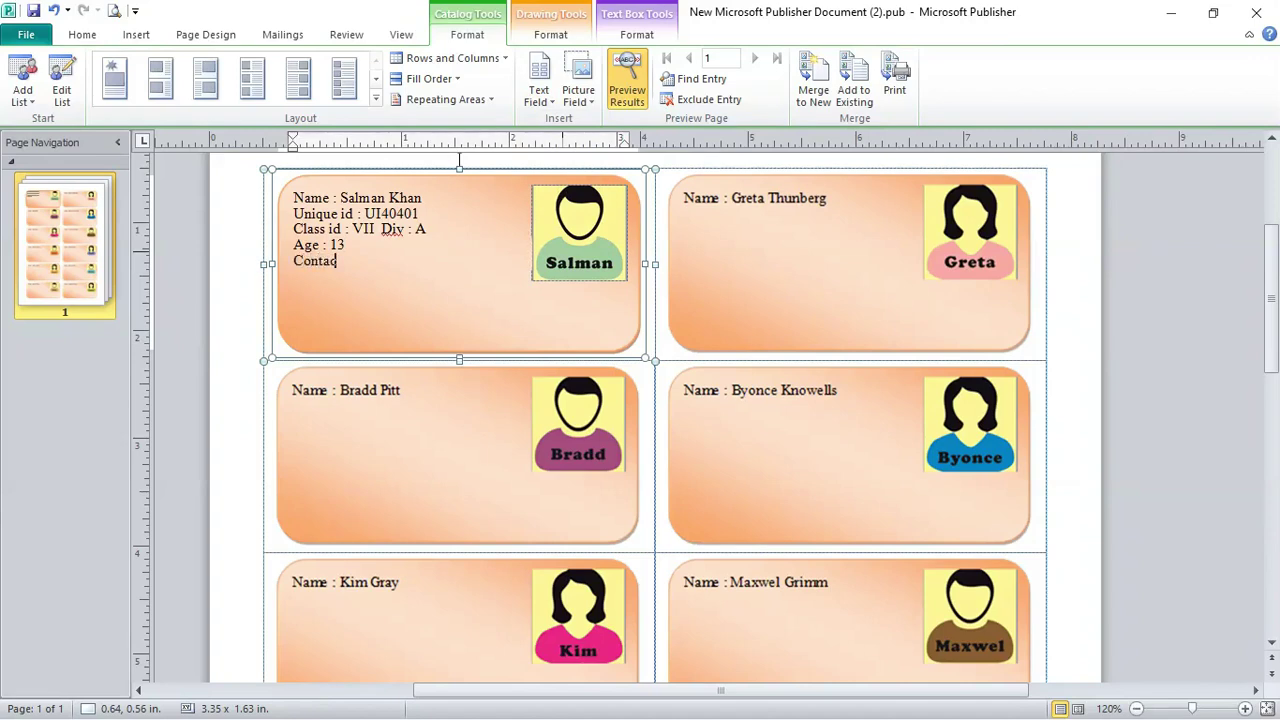
pyautogui.write(':')
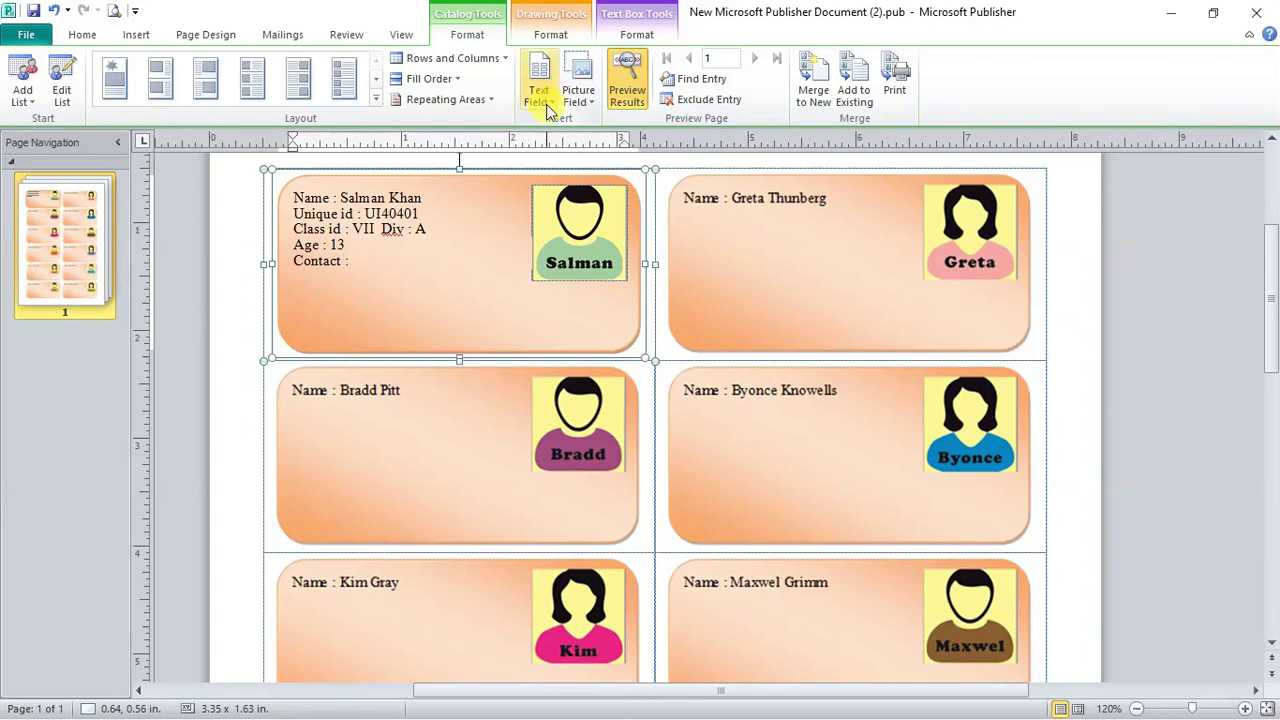
pyautogui.click(553, 104)
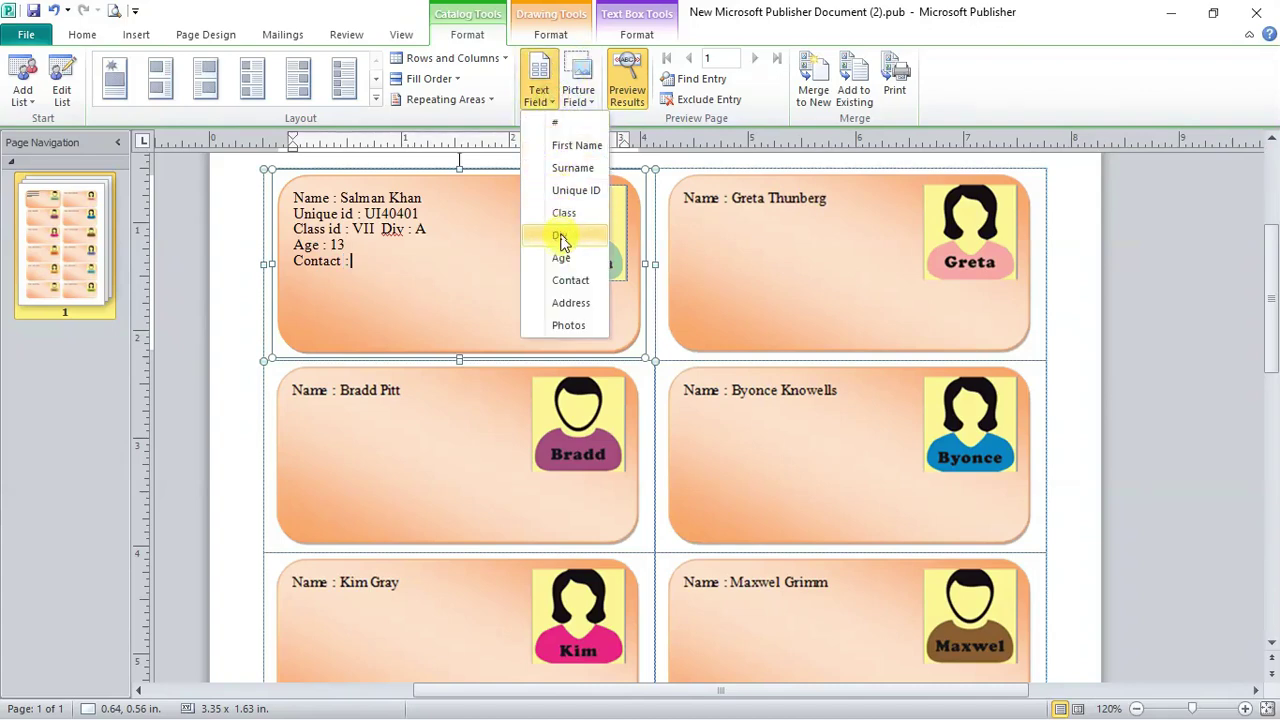
pyautogui.click(562, 283)
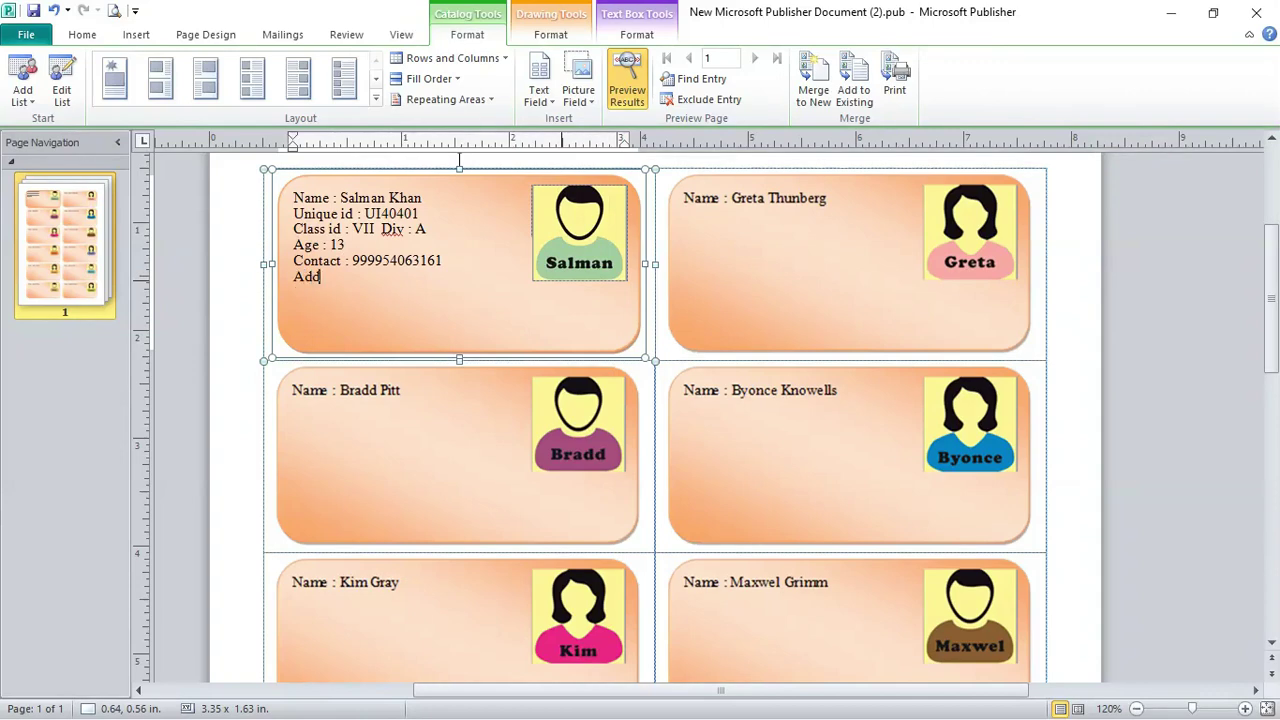
# Step: Complete the "Address :" line below the contact line on the first card, filled by the Address text field
pyautogui.write('ress :')
pyautogui.click(538, 95)
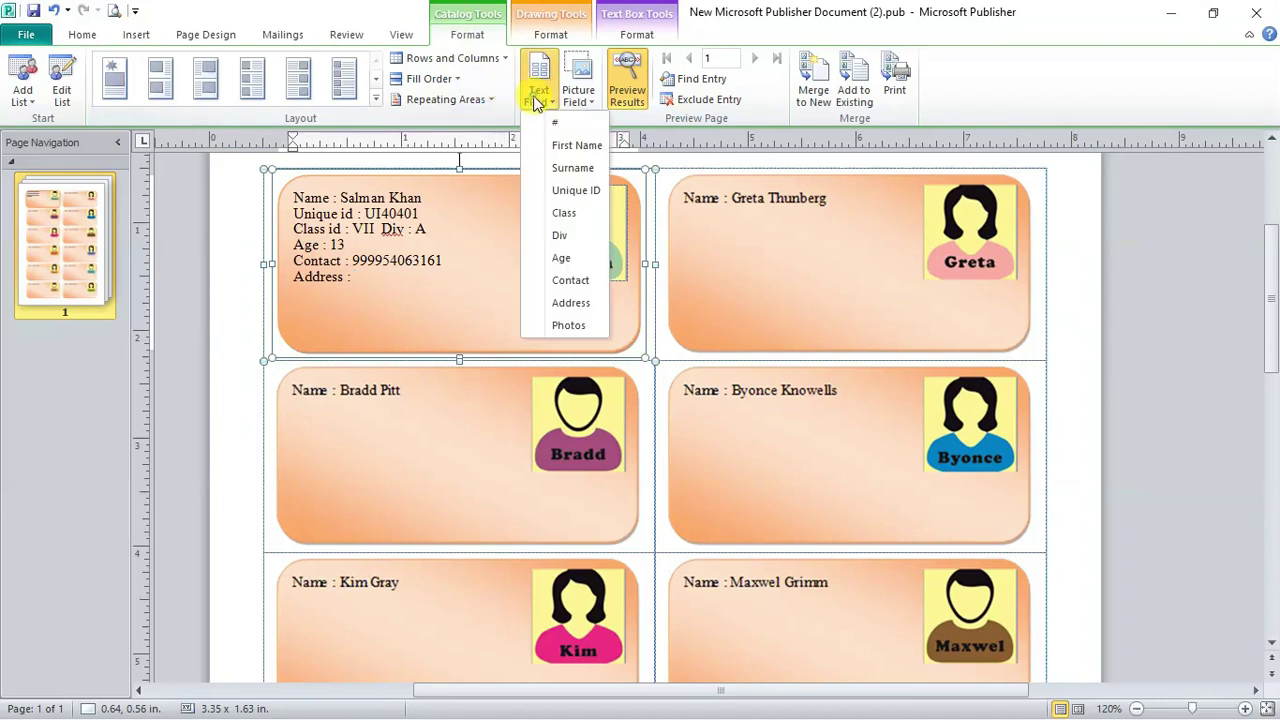
pyautogui.click(557, 304)
# Step: Set the line spacing of all the text on the first card to 1.5 and check the resulting cards down the page
pyautogui.moveTo(471, 309); pyautogui.dragTo(297, 197)
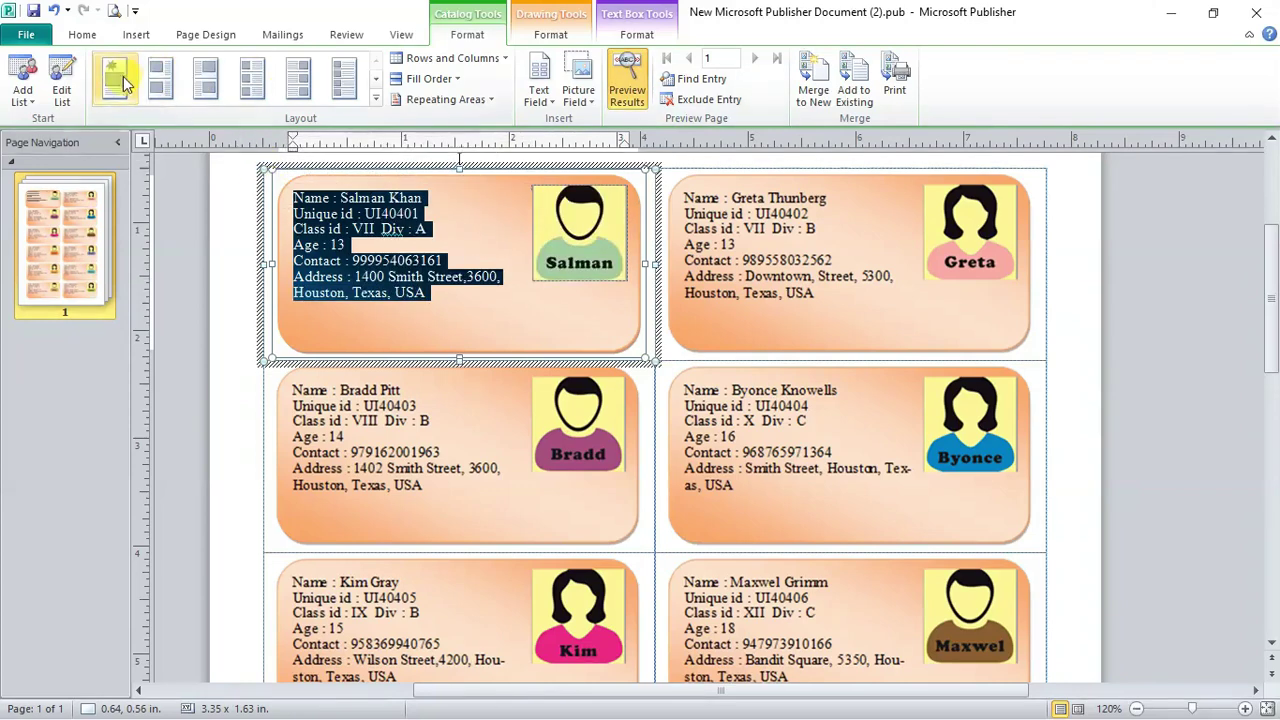
pyautogui.click(93, 35)
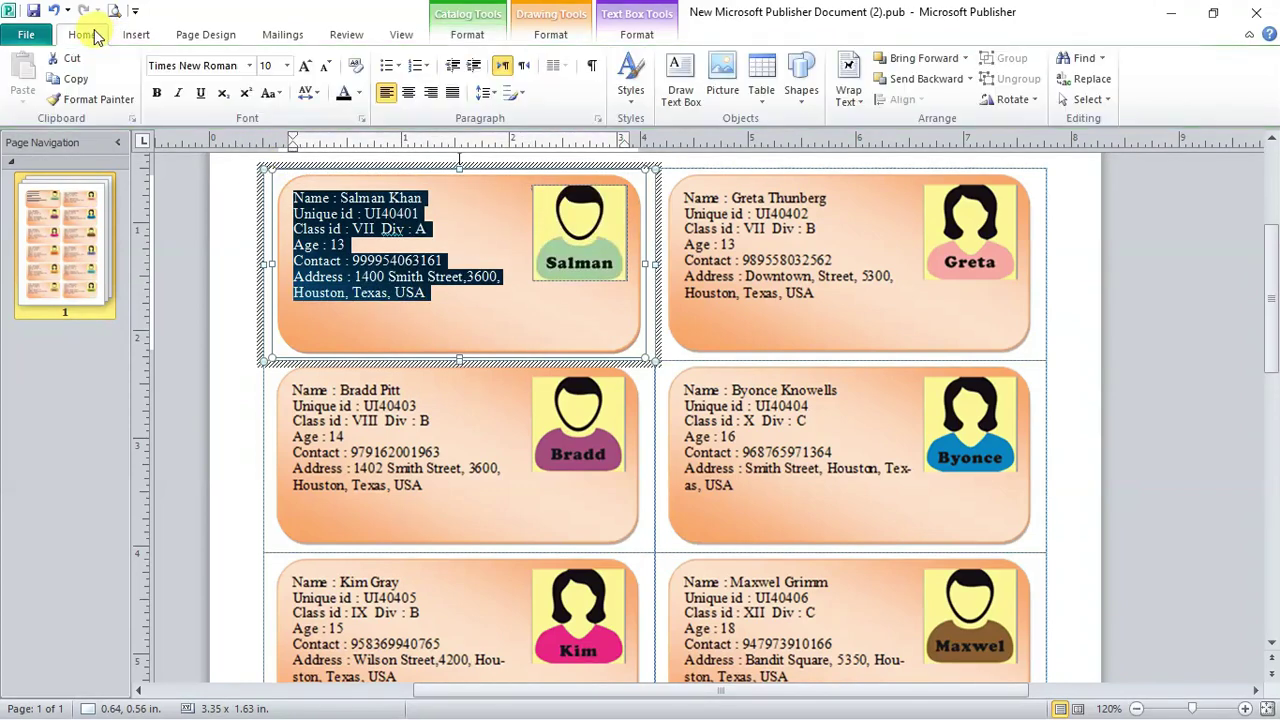
pyautogui.click(483, 92)
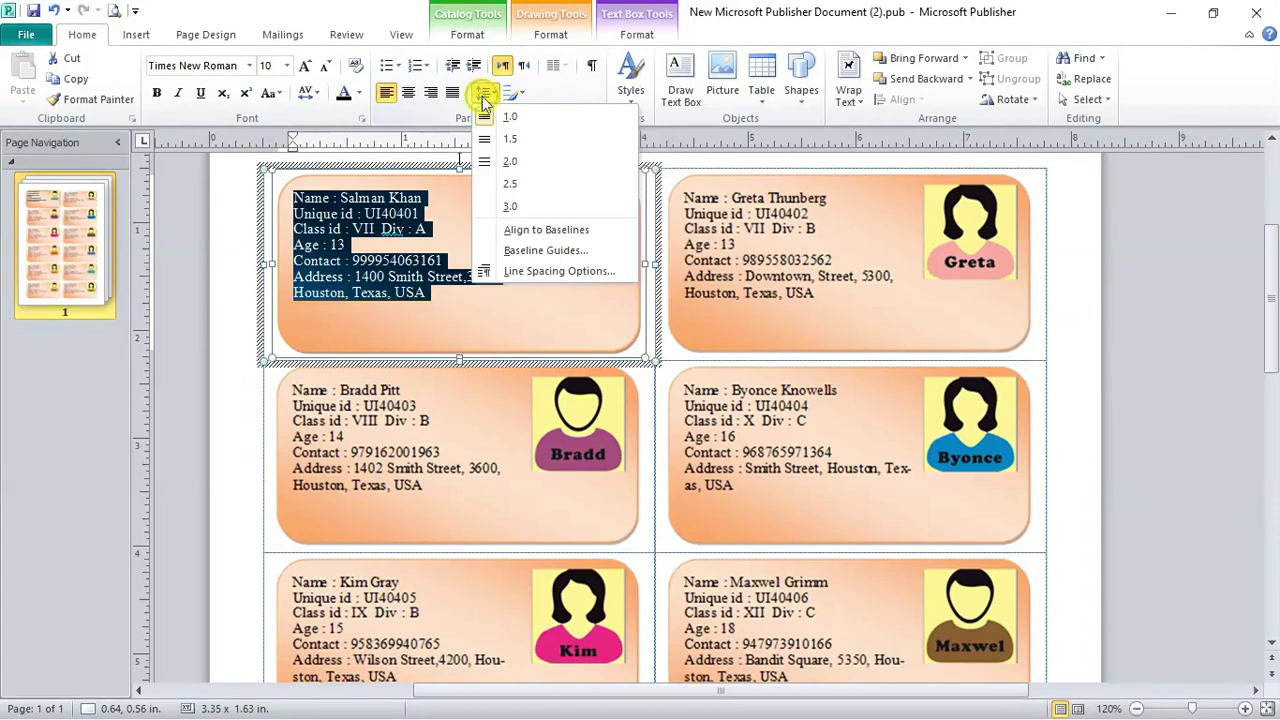
pyautogui.click(510, 142)
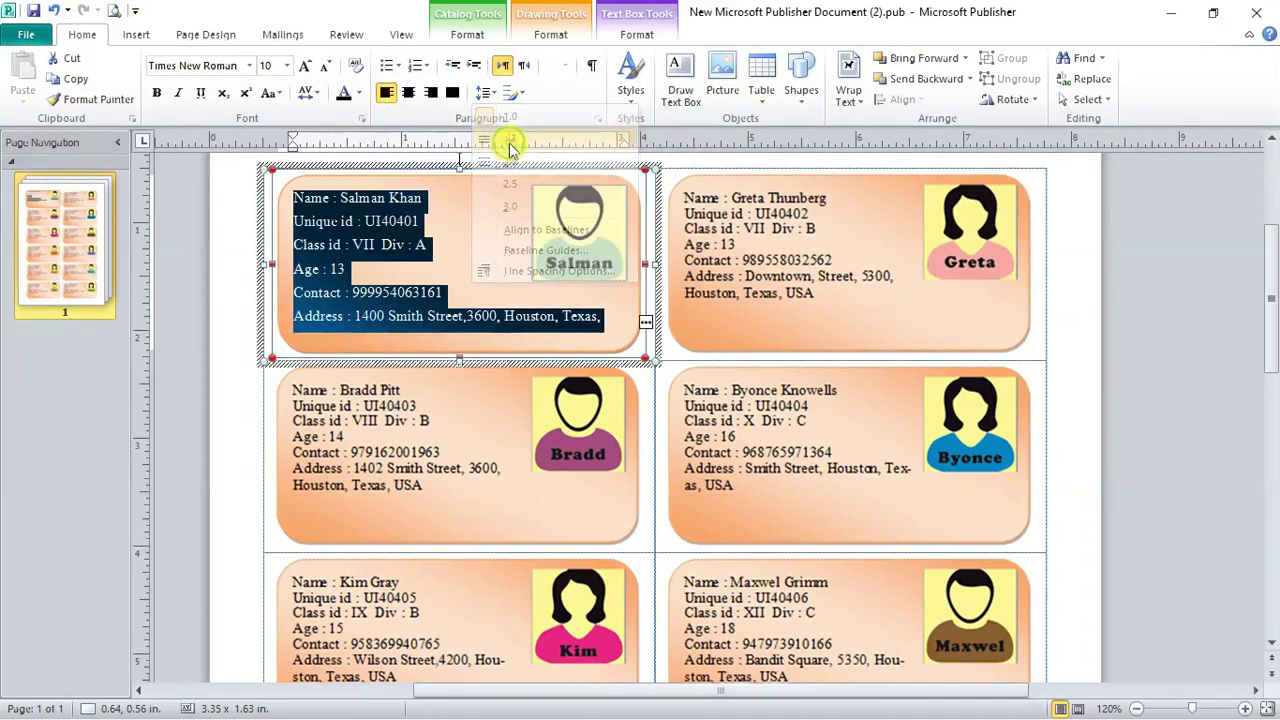
pyautogui.click(238, 299)
pyautogui.click(293, 296)
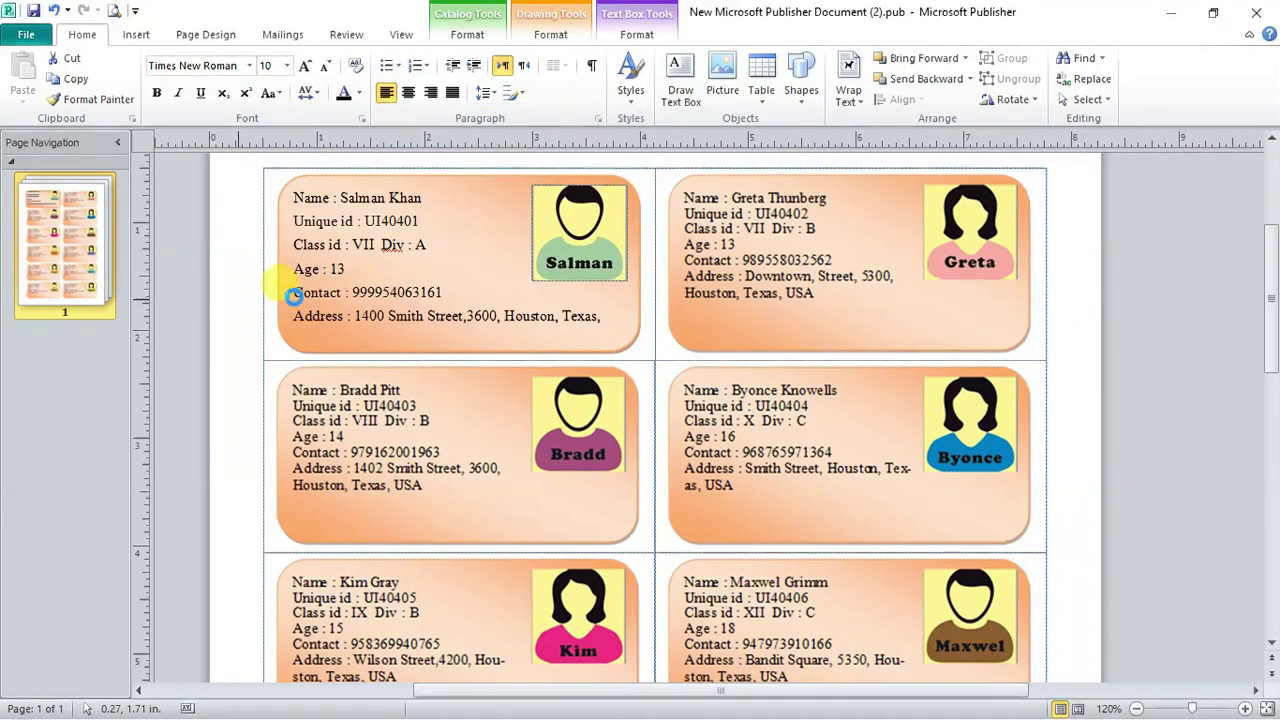
pyautogui.click(474, 292)
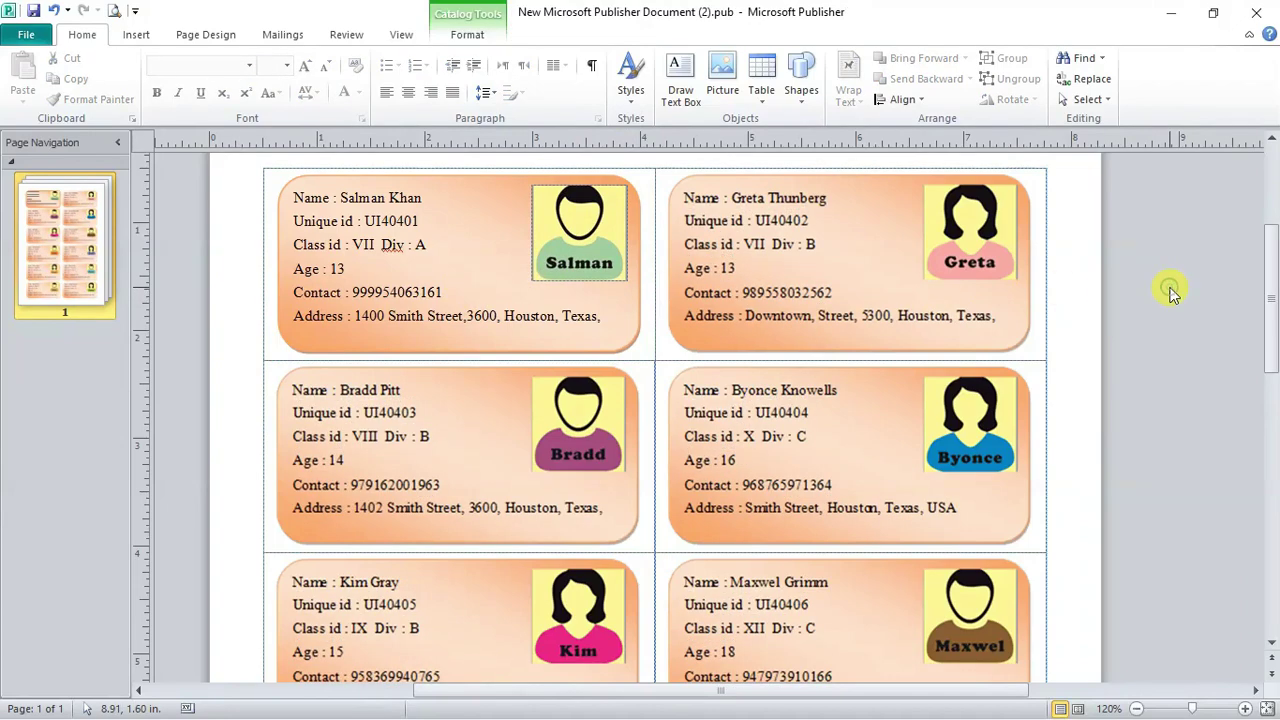
pyautogui.moveTo(1263, 285); pyautogui.dragTo(1271, 466)
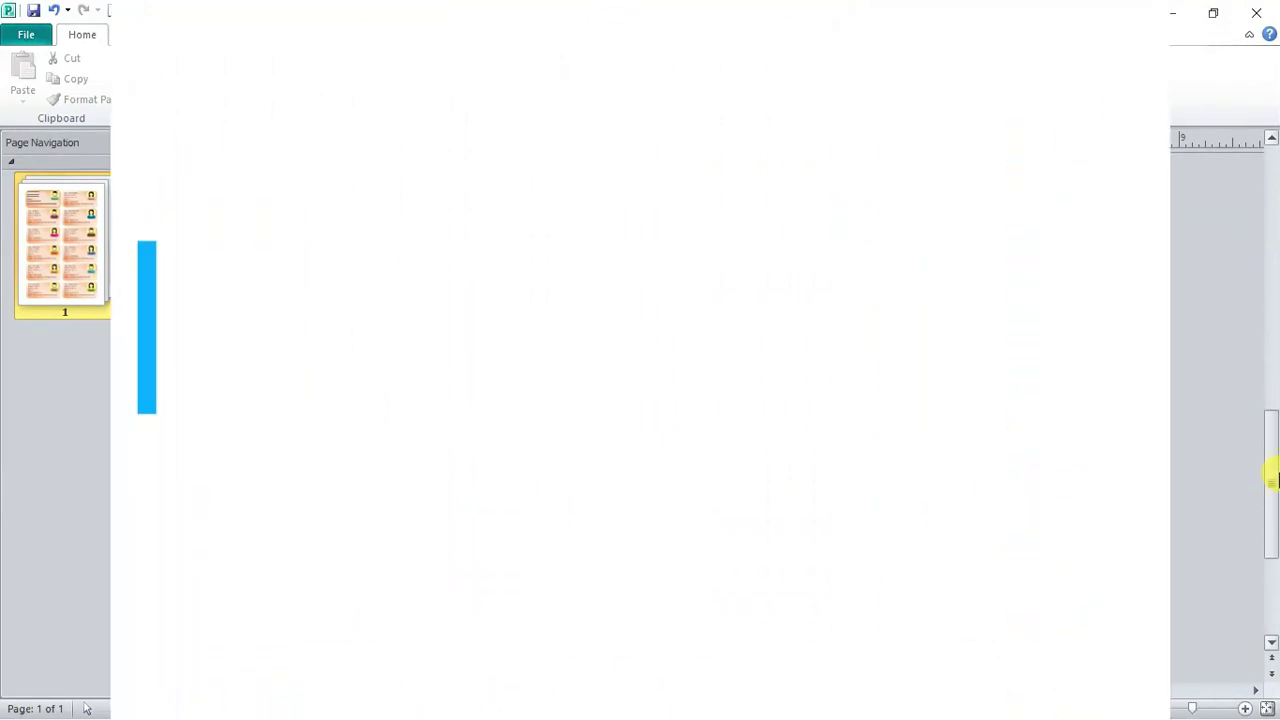